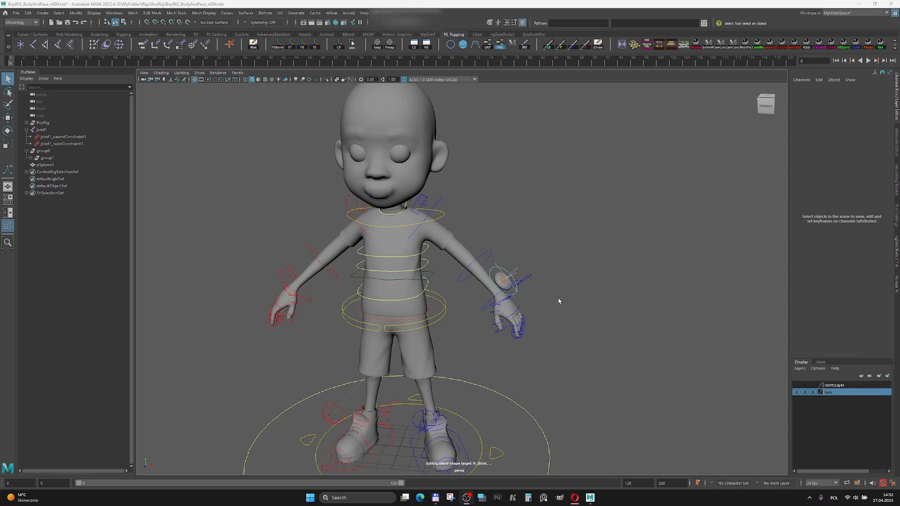
left_click_drag(559, 301, 657, 315, "alt")
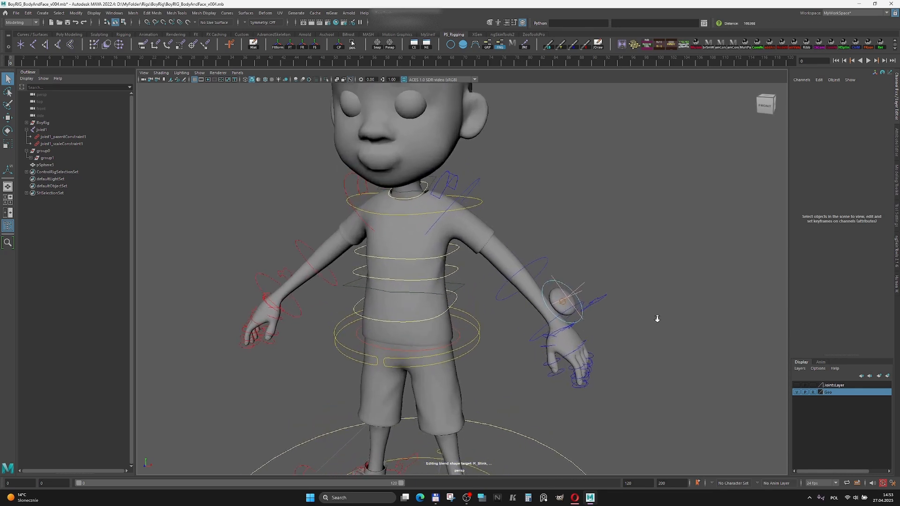
scroll(625, 321, "up", 5)
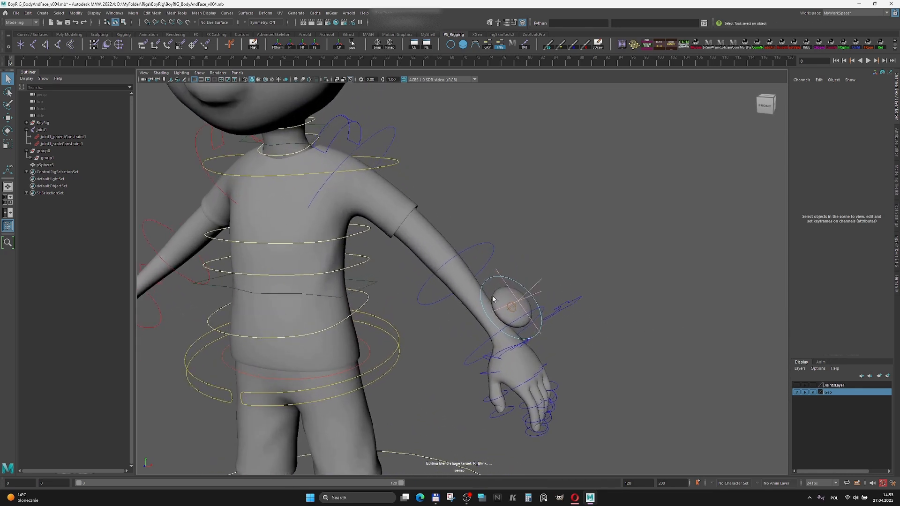
scroll(493, 299, "down", 5)
scroll(538, 305, "up", 2)
scroll(479, 312, "down", 3)
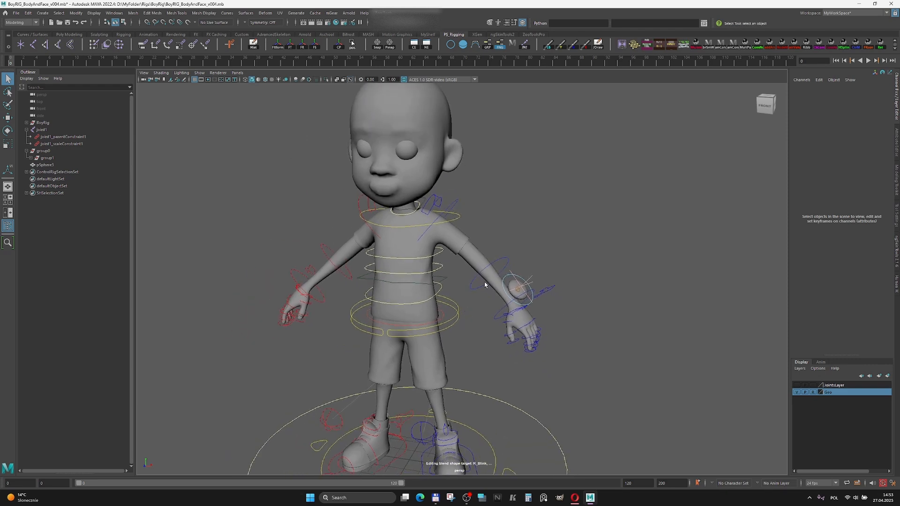
mouse_move(559, 319)
left_mouse_down("alt")
mouse_move(544, 323)
mouse_move(550, 319)
left_mouse_up("alt")
scroll(557, 318, "up", 1)
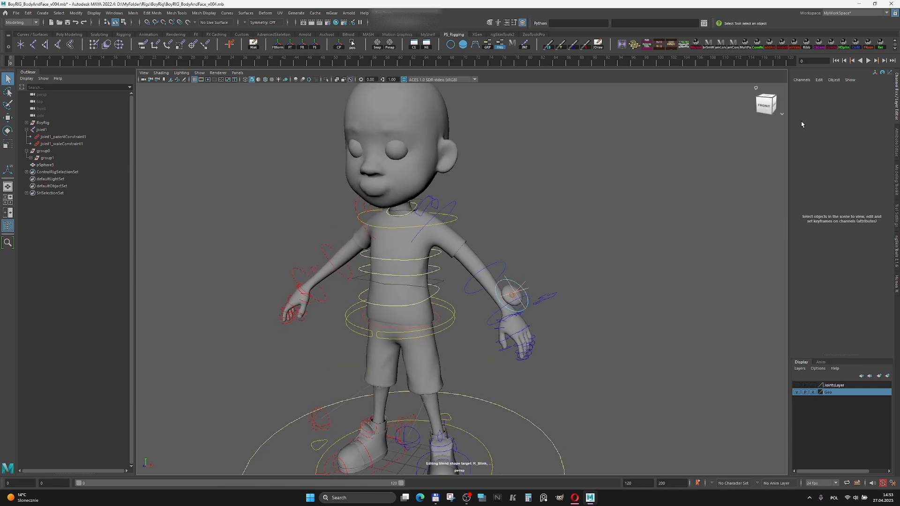
Open the Control Manager tool and move its window clear of the character.
left_click(855, 43)
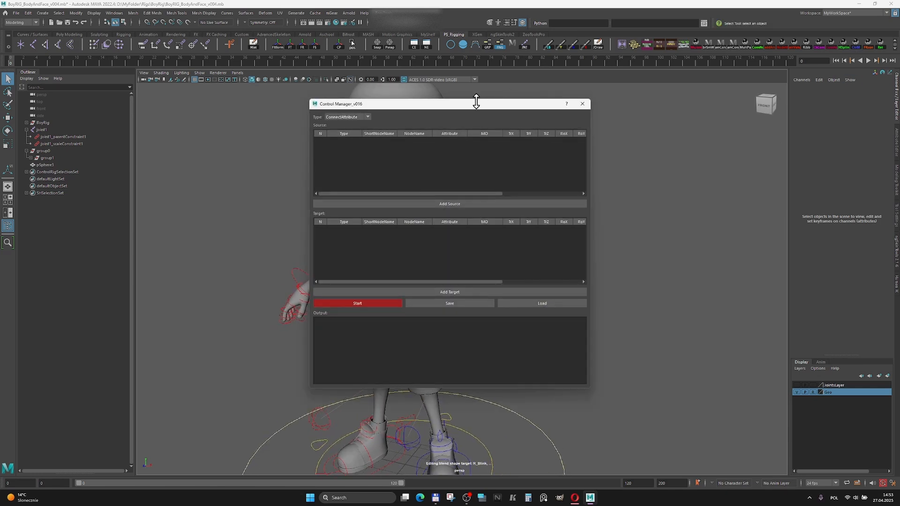
left_click_drag(539, 134, 694, 104)
scroll(446, 223, "up", 3)
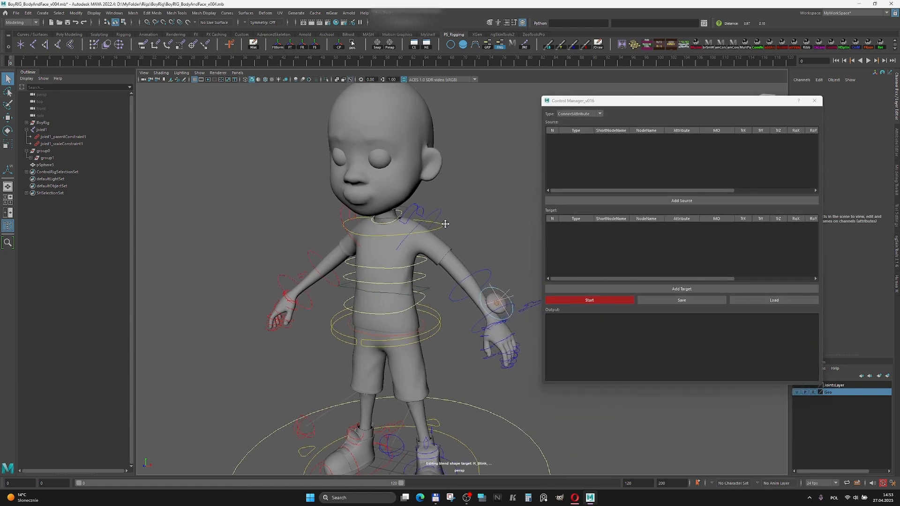
scroll(406, 226, "up", 1)
left_click_drag(610, 99, 649, 98)
left_click_drag(460, 261, 467, 241, "alt")
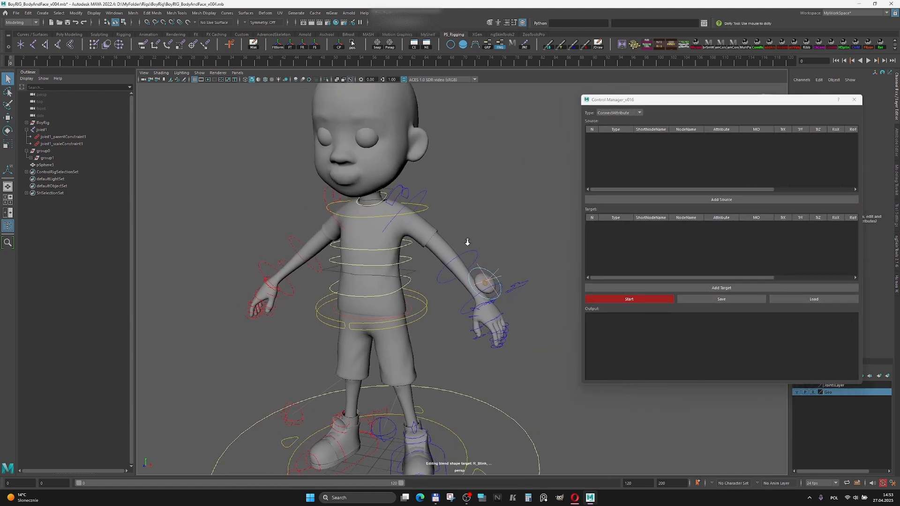
Select joint1, try moving the _control curve around the forearm sphere, and undo the move.
left_click(39, 131)
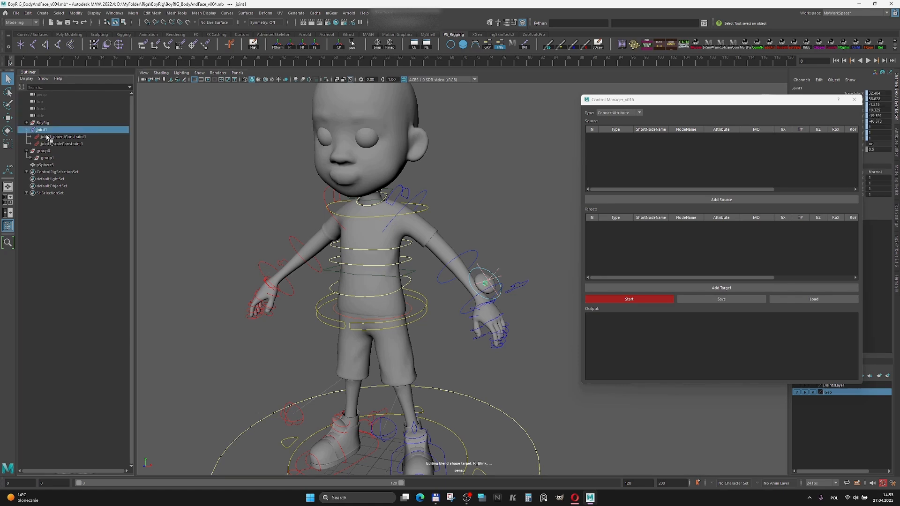
left_click_drag(496, 310, 490, 290, "alt")
left_click(473, 291)
key("e")
key("w")
key("ctrl+z")
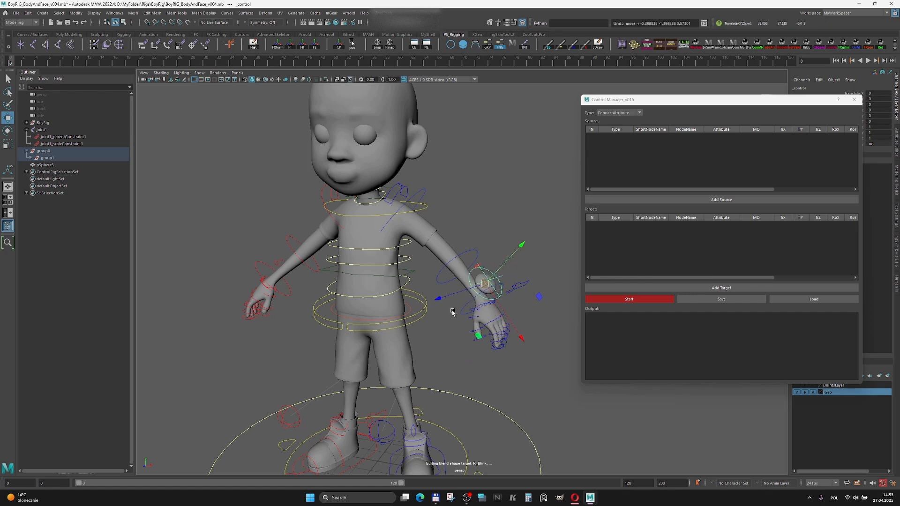
Expand group1 and inspect pSphere1, group0, _control and joint1 in the scene hierarchy.
right_click_drag(452, 311, 502, 339, "alt")
left_click_drag(502, 339, 494, 328, "alt")
middle_click_drag(494, 328, 514, 320, "alt")
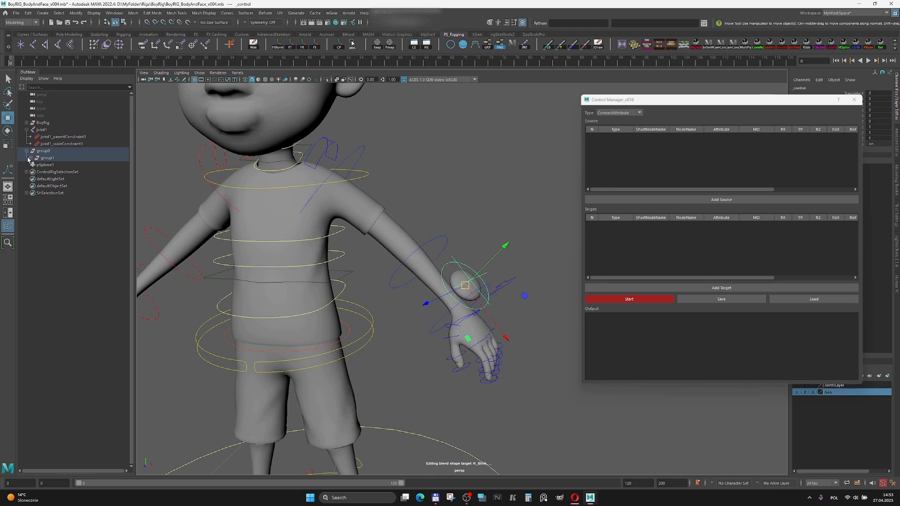
left_click(31, 158)
left_click(47, 179)
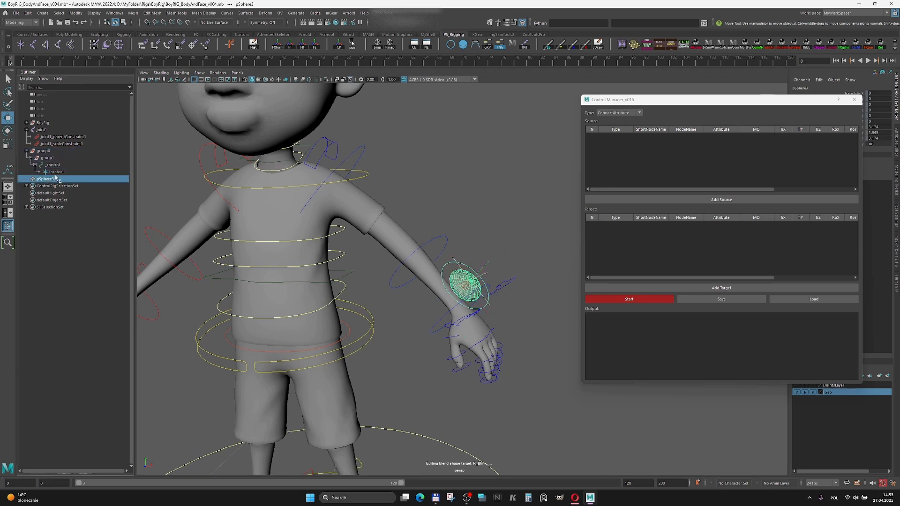
left_click(50, 152)
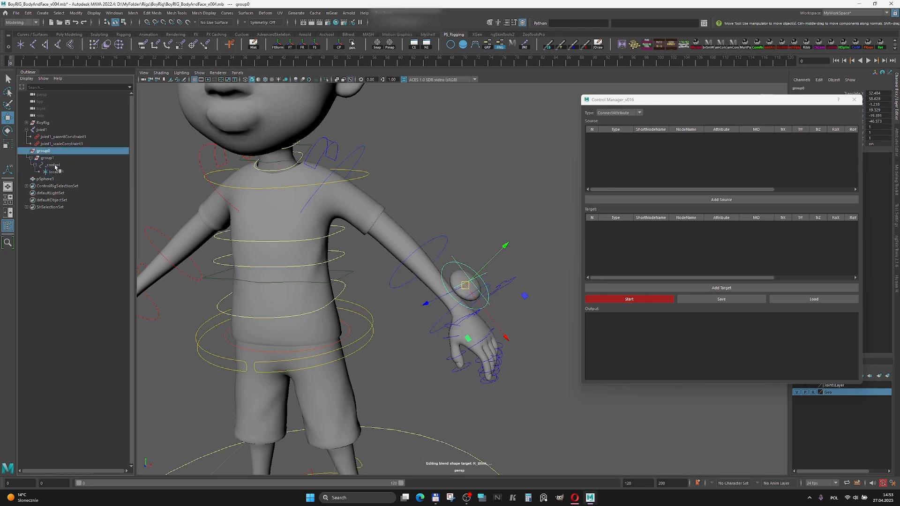
left_click(54, 164)
left_click(47, 131)
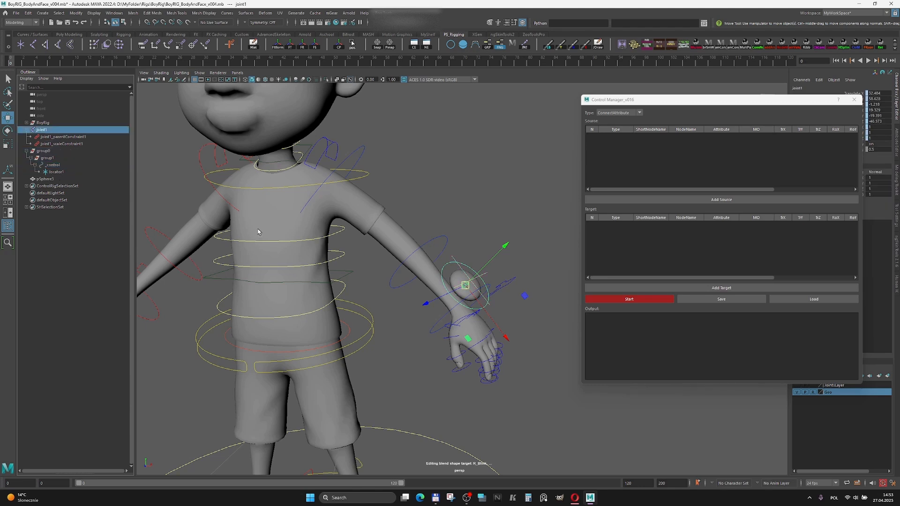
Test how the sphere follows its _control curve by moving the curve, and undo the move.
left_click_drag(482, 259, 461, 303, "alt")
left_click(444, 268)
key("ctrl+z")
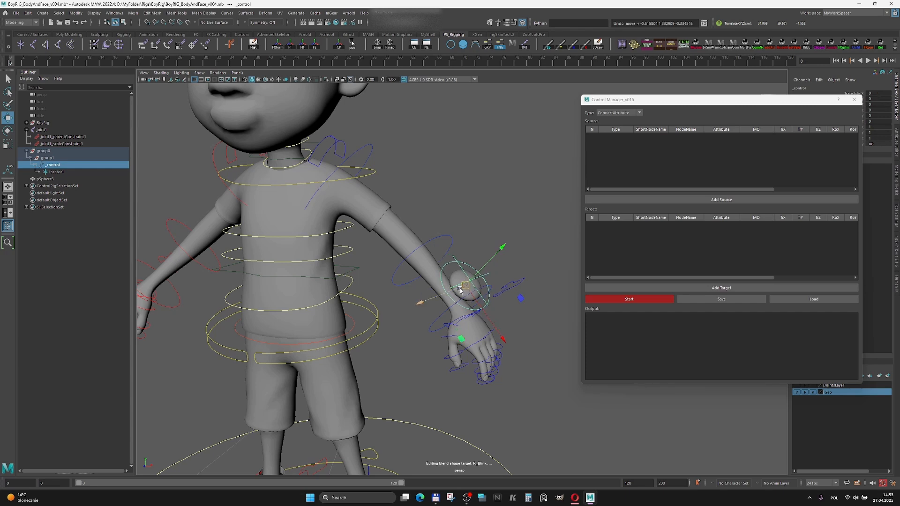
Test-rotate the left elbow FK control to check whether the sphere follows the arm, and undo the rotation.
left_click_drag(449, 275, 470, 274, "alt")
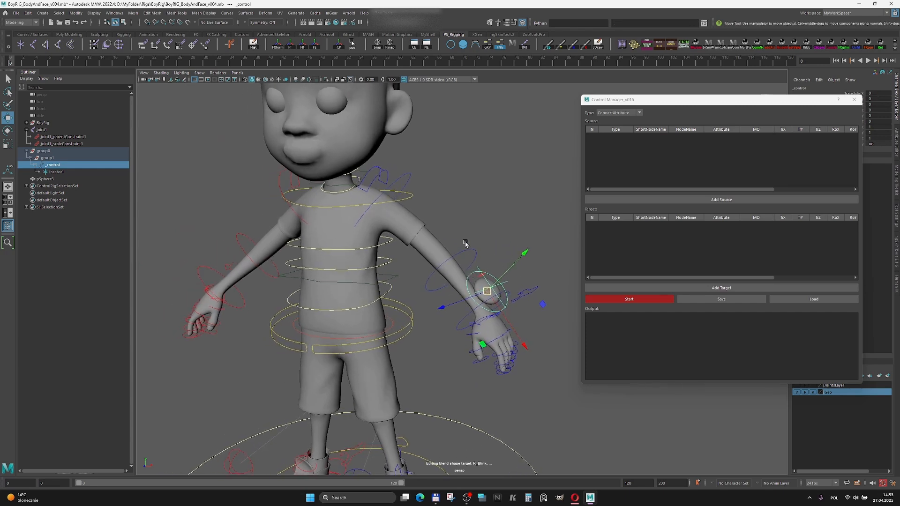
left_click(474, 256)
key("e")
left_click_drag(449, 302, 449, 278)
key("ctrl+z")
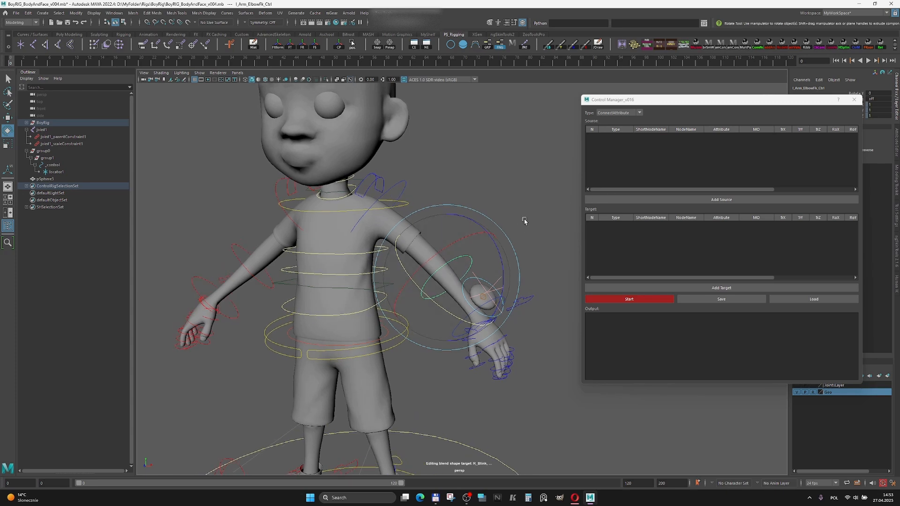
Look through the connection types offered in the Control Manager, keeping ConnectAttribute.
left_click_drag(616, 100, 620, 101)
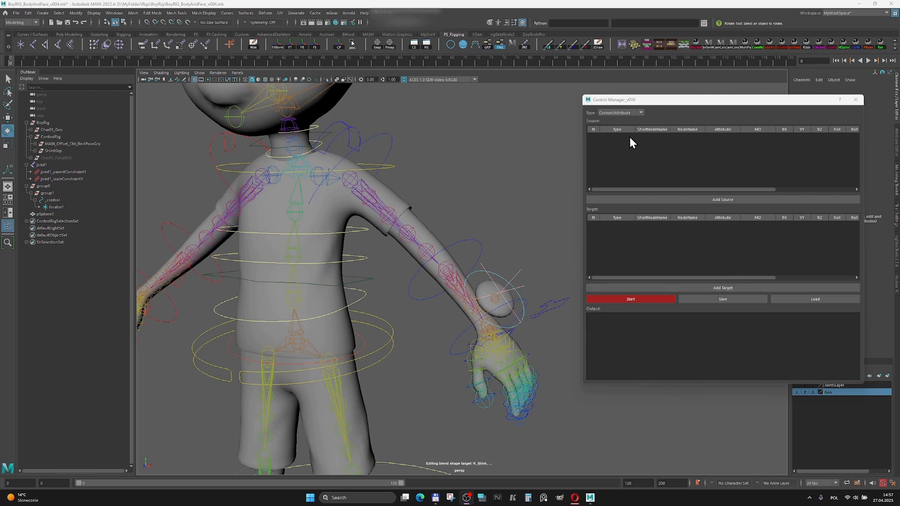
left_click_drag(637, 101, 635, 99)
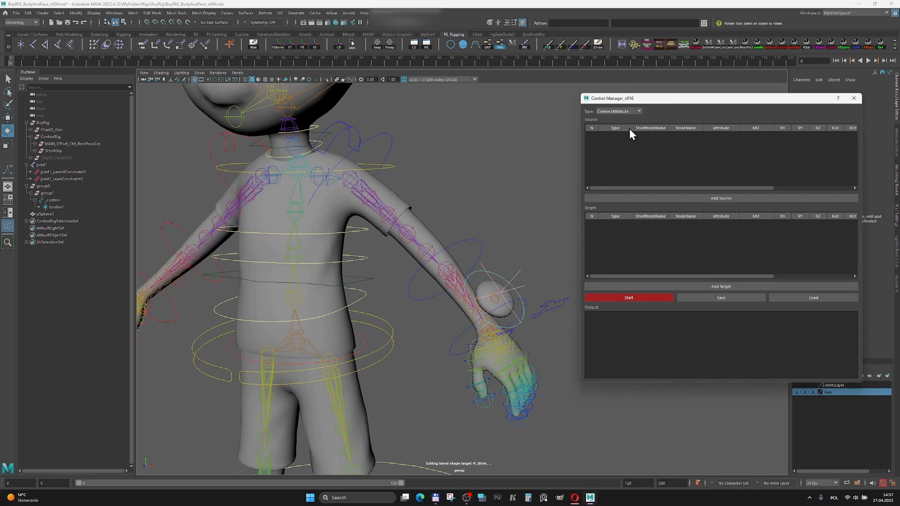
left_click(639, 111)
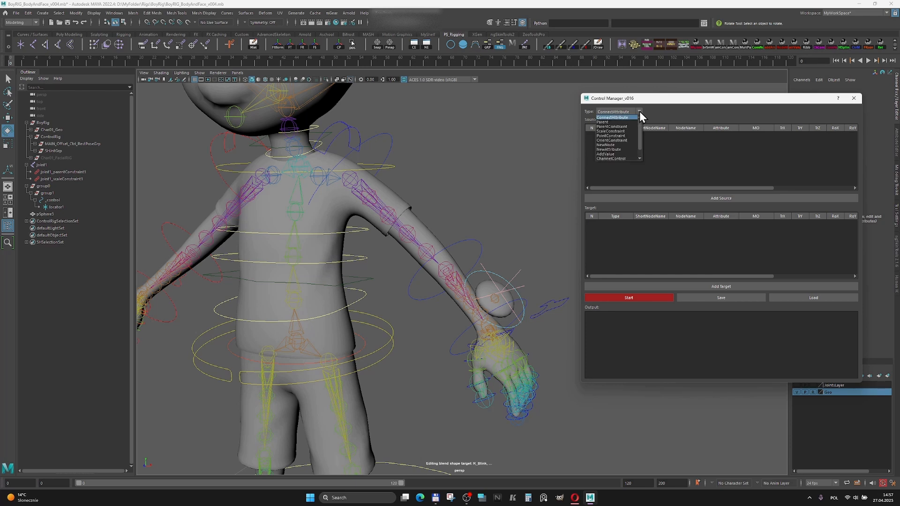
scroll(613, 122, "down", 1)
scroll(620, 124, "up", 1)
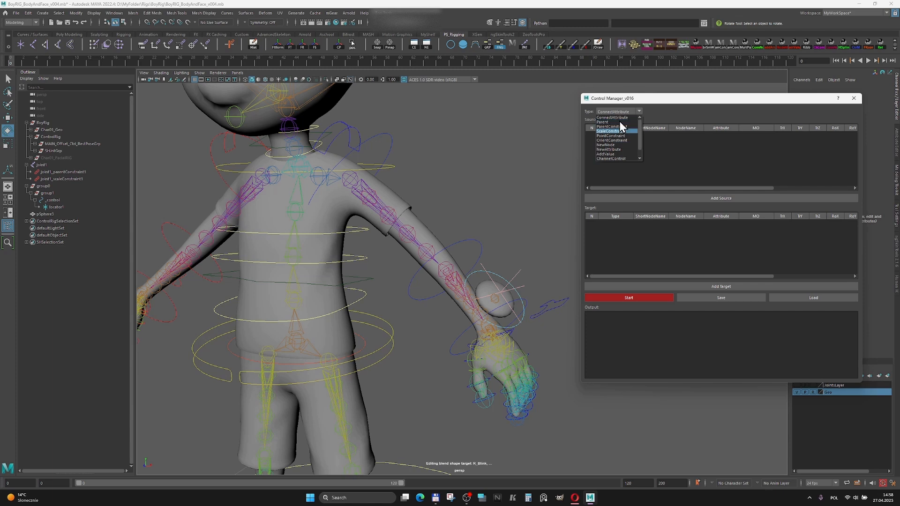
left_click(659, 118)
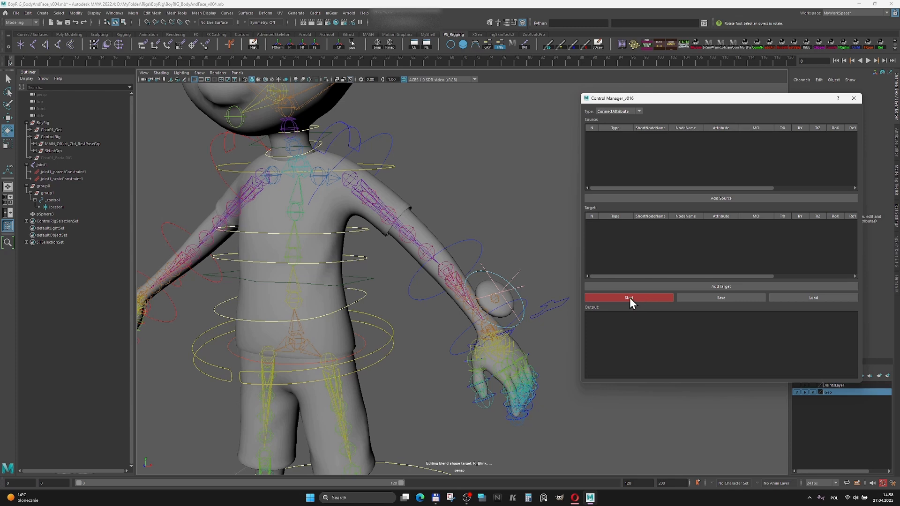
Add l_Arm_Elbow_CurveSHJnt as a ParentConstraint source with Maintain Offset and all translate and rotate axes enabled.
left_click(457, 272)
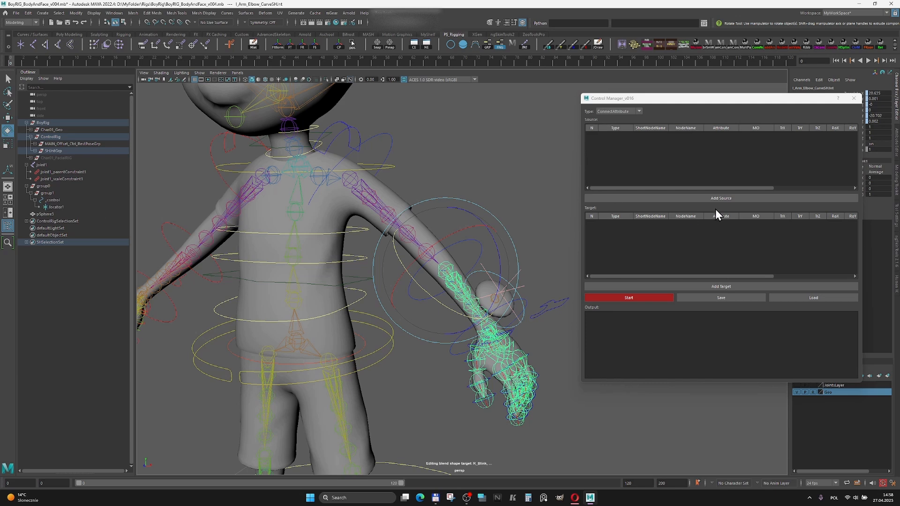
left_click(619, 111)
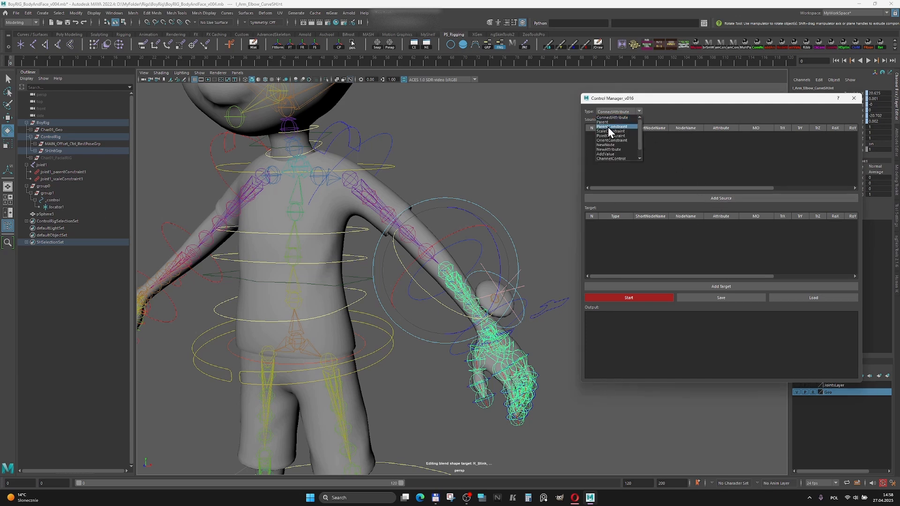
left_click(608, 126)
left_click(721, 198)
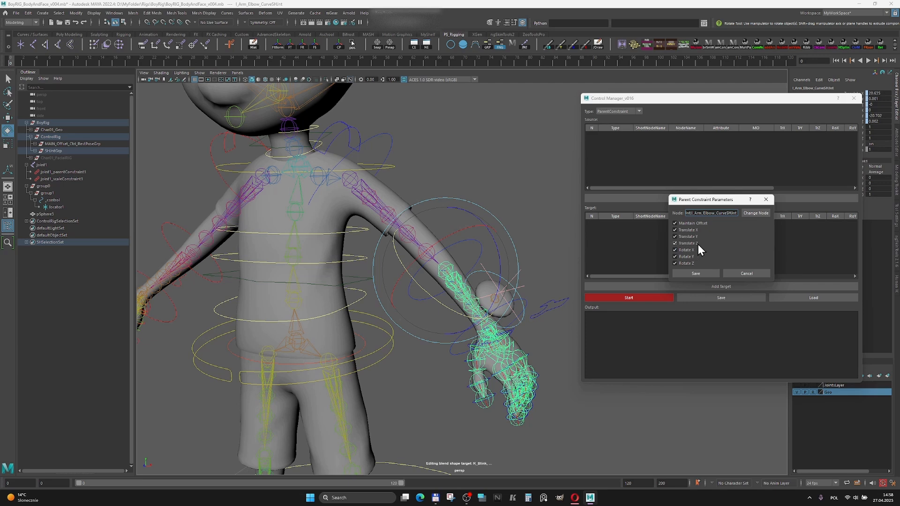
left_click(696, 273)
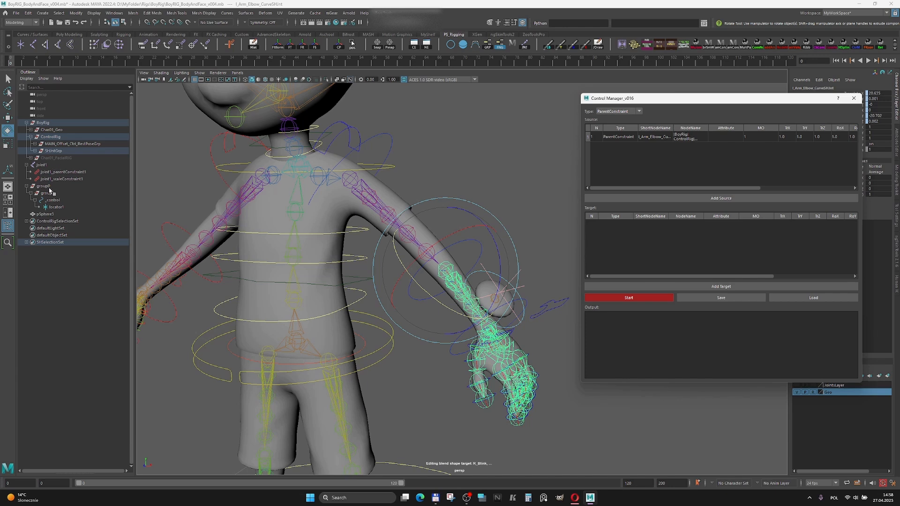
Add group0 as the ParentConstraint target and run the Control Manager to create the constraint.
left_click(48, 187)
left_click(715, 287)
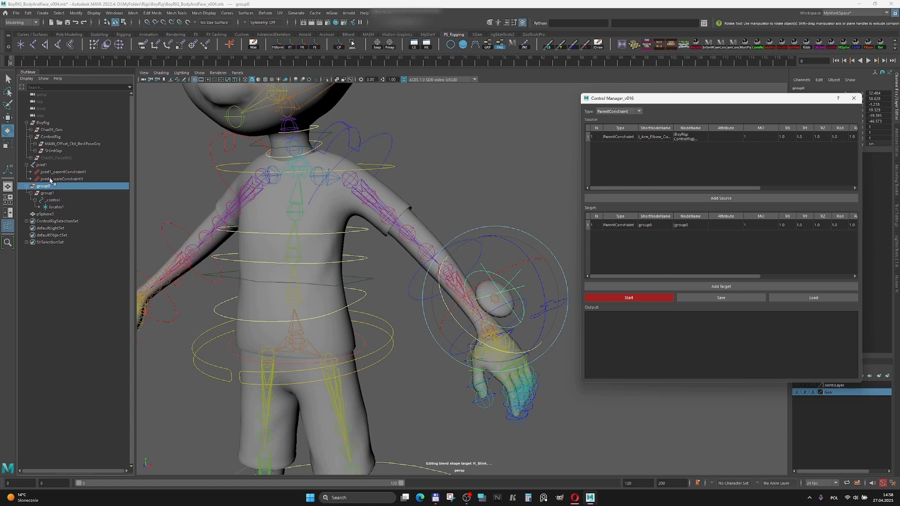
left_click(643, 298)
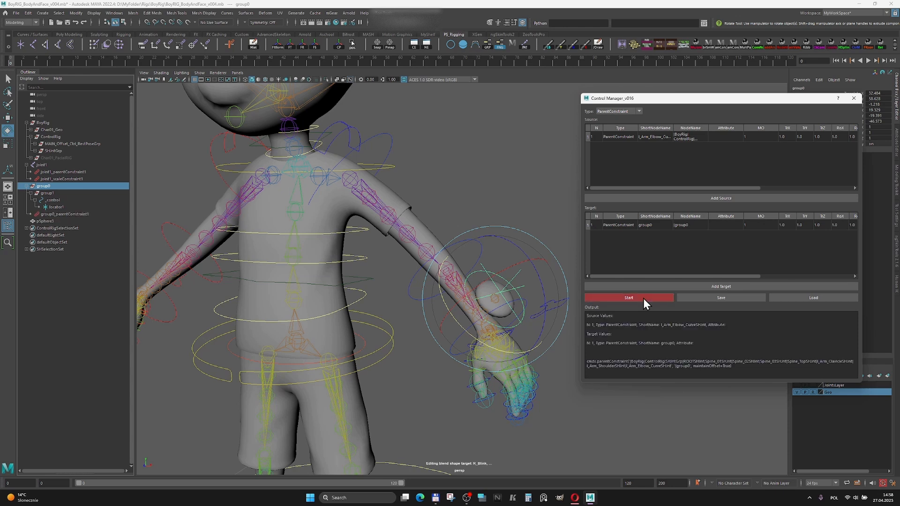
Test the new parent constraint by rotating the left elbow FK control, and undo the rotation.
left_click(469, 252)
left_click_drag(428, 296, 404, 282)
key("ctrl+z")
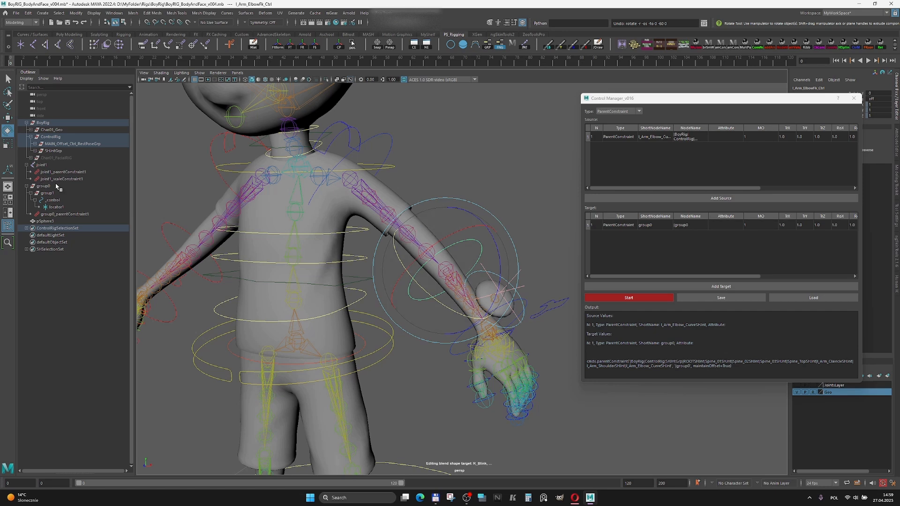
Set the connection type to Parent and add joint1 as a second source.
left_click(42, 165)
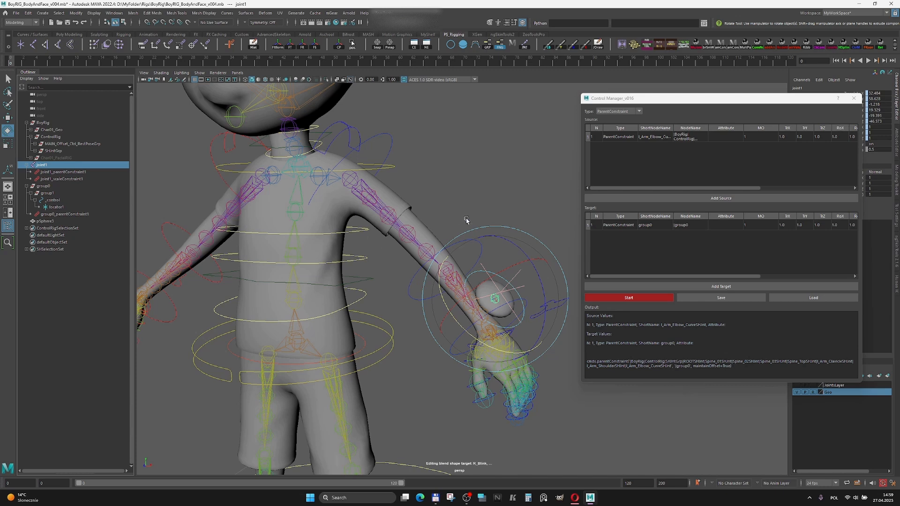
scroll(485, 267, "up", 5)
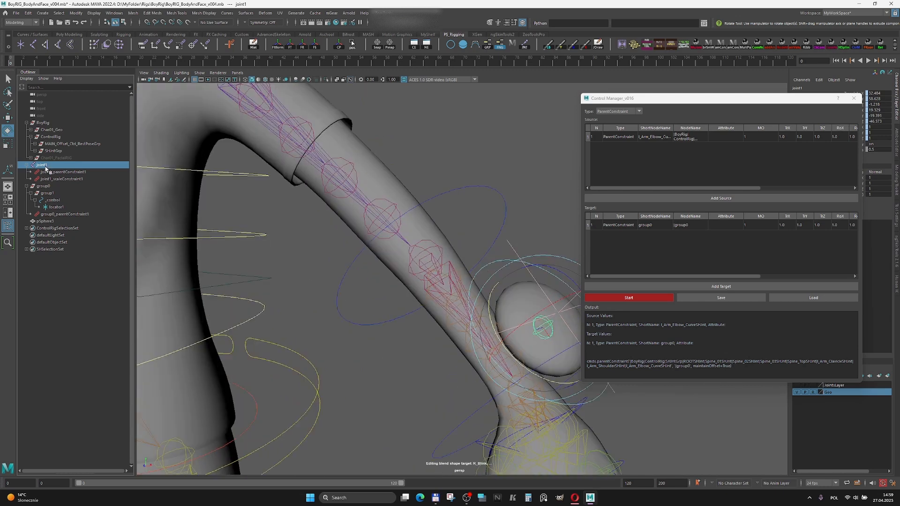
left_click(624, 111)
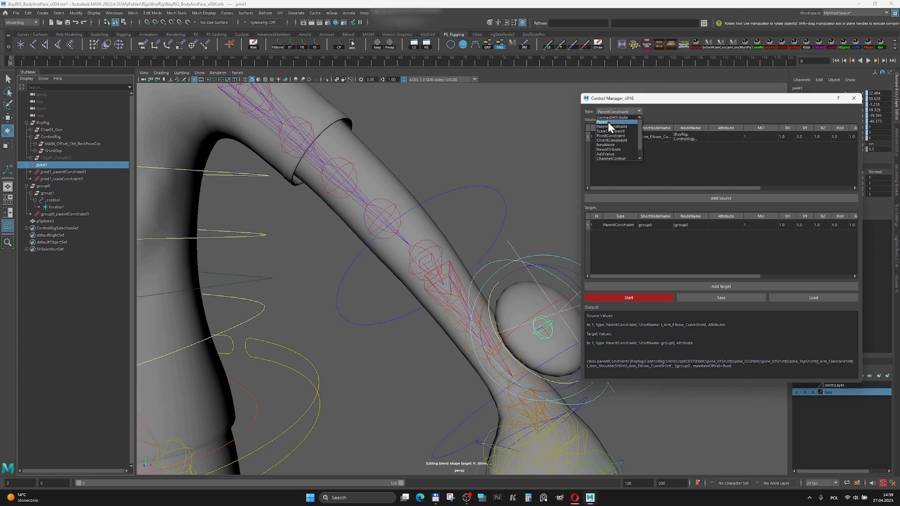
left_click(607, 122)
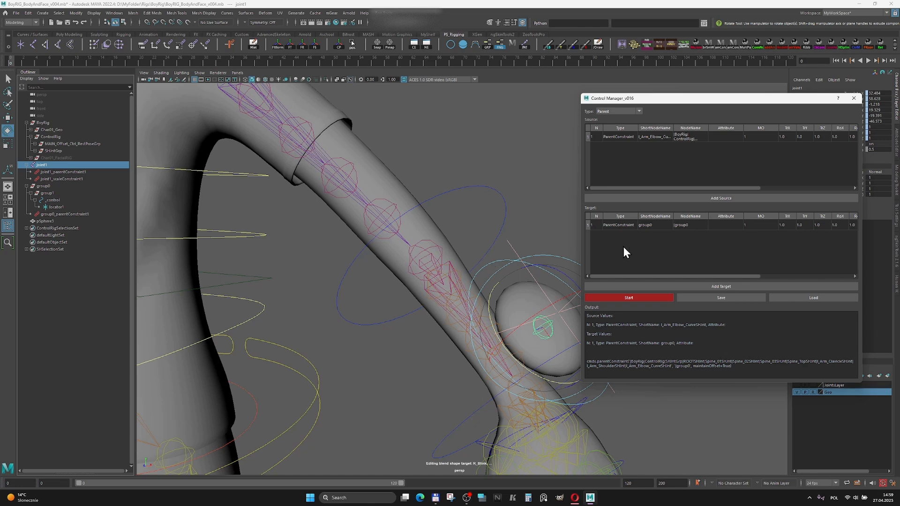
left_click(676, 199)
Add the elbow joint l_Arm_Elbow_CurveSHJnt as the matching Parent target.
left_click(449, 261)
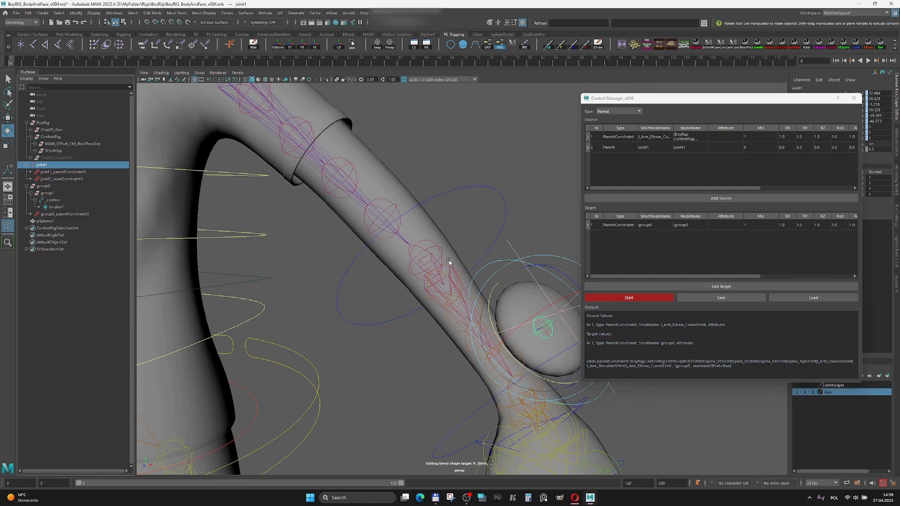
left_click(724, 287)
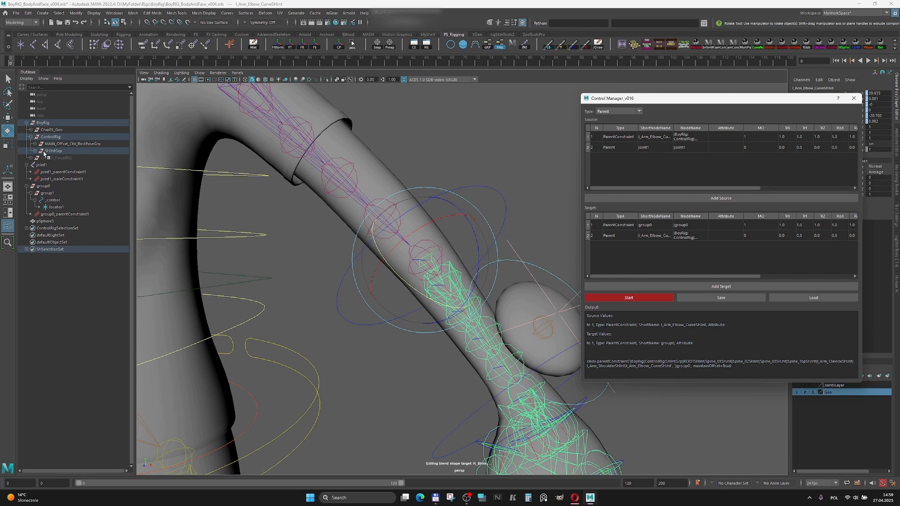
scroll(365, 280, "down", 5)
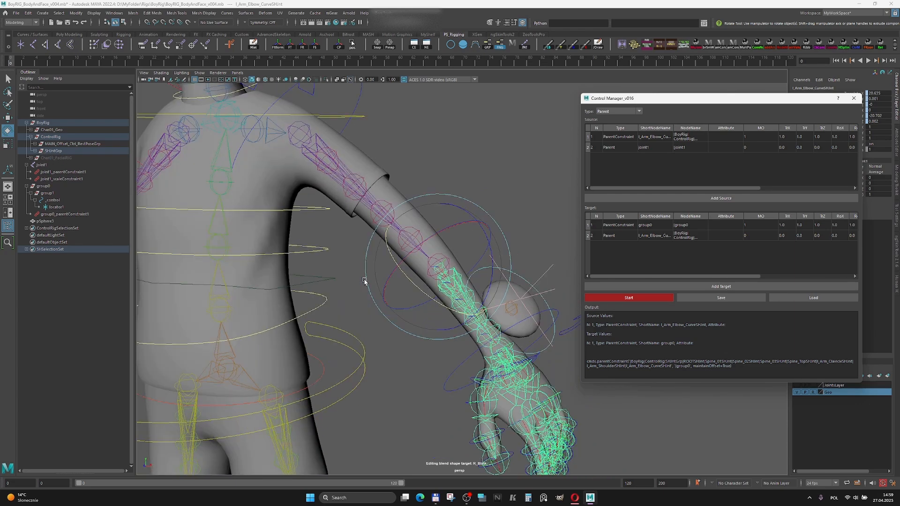
Add group0 as a Parent source and ControlRig as its matching target in the Control Manager.
middle_click_drag(365, 280, 325, 248, "alt")
left_click_drag(325, 249, 317, 245, "alt")
right_click_drag(317, 245, 347, 252, "alt")
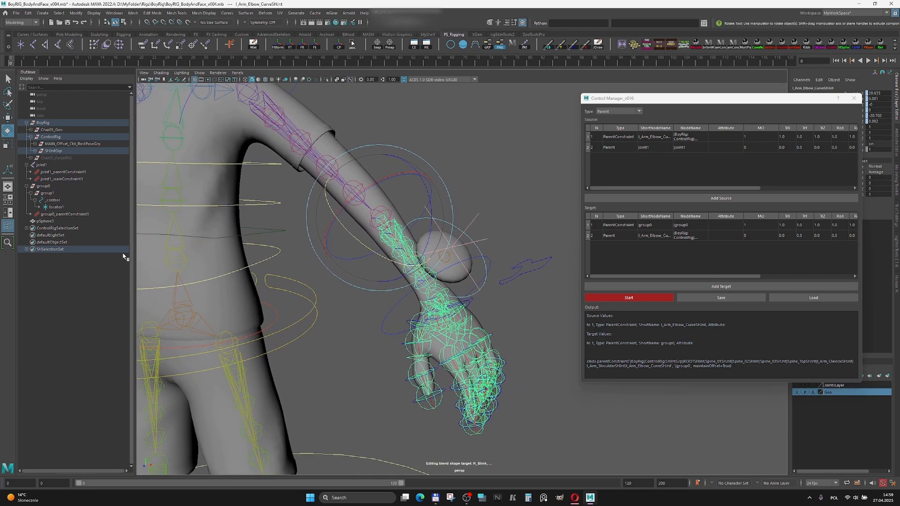
left_click(43, 186)
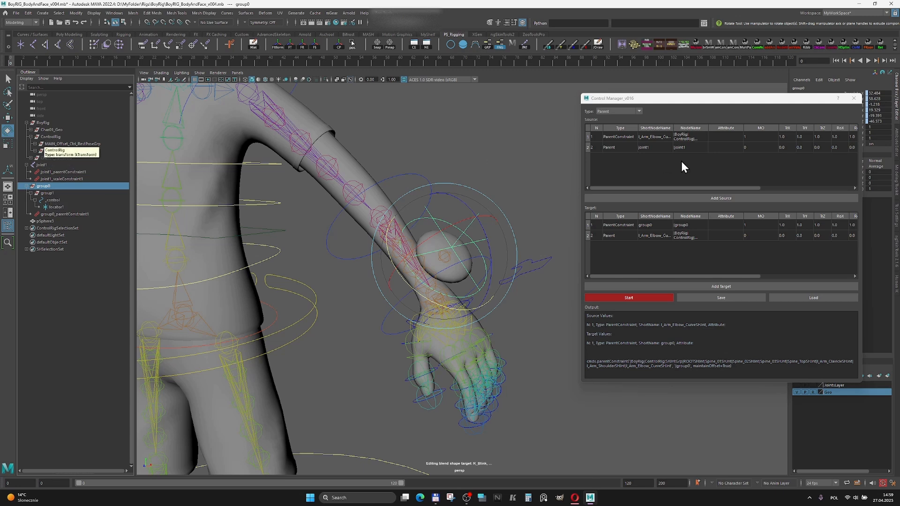
left_click(612, 111)
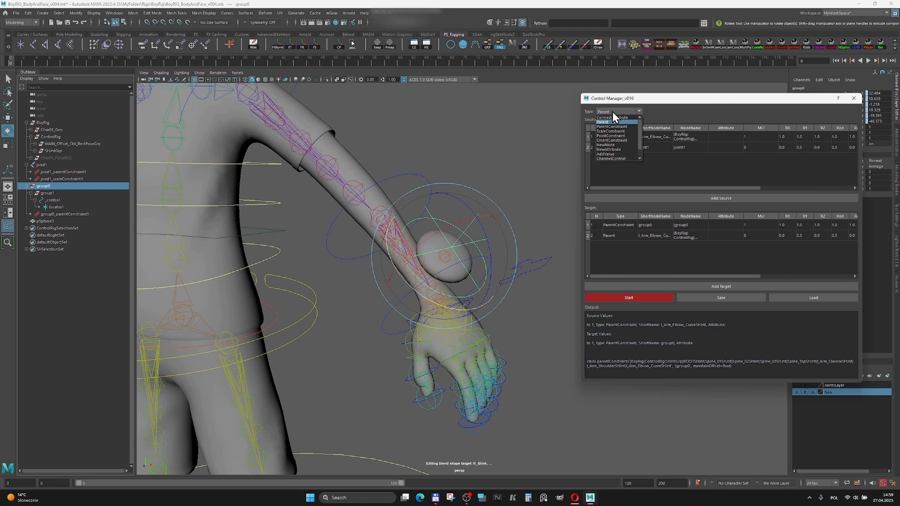
left_click(609, 122)
left_click(698, 199)
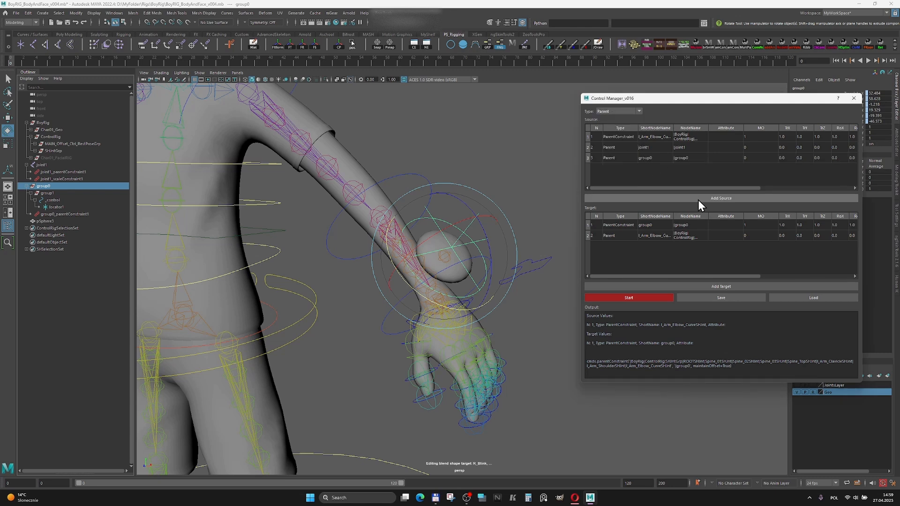
left_click(50, 137)
left_click(721, 285)
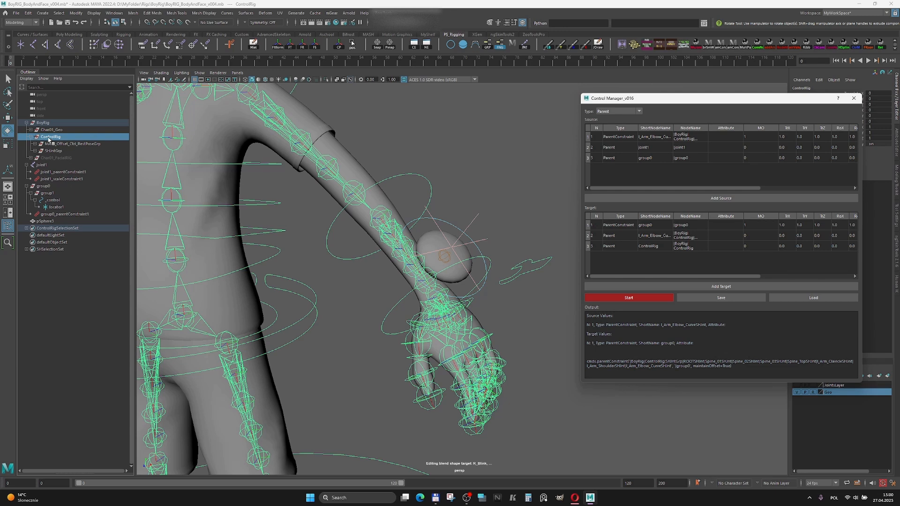
Add the sphere mesh as a Parent source with Char01_Geo as its target, and run the Control Manager.
left_click(46, 221)
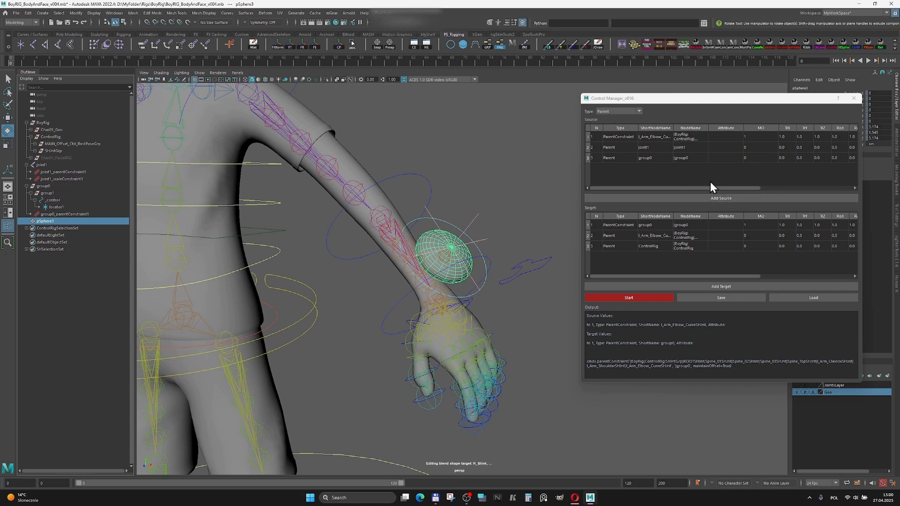
left_click(709, 198)
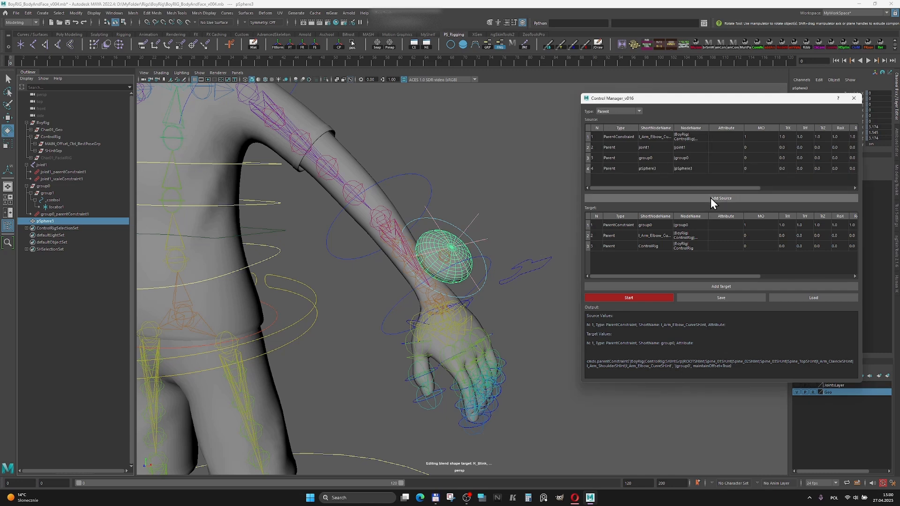
left_click(51, 130)
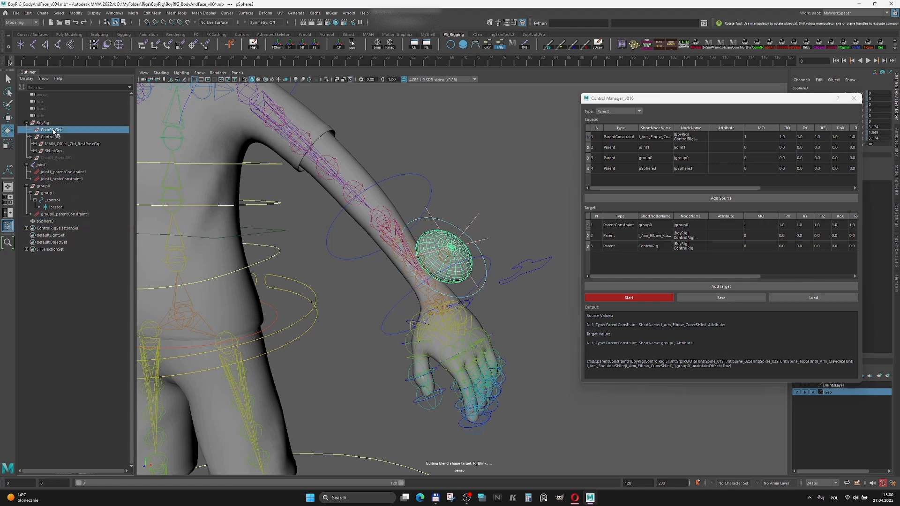
left_click(748, 286)
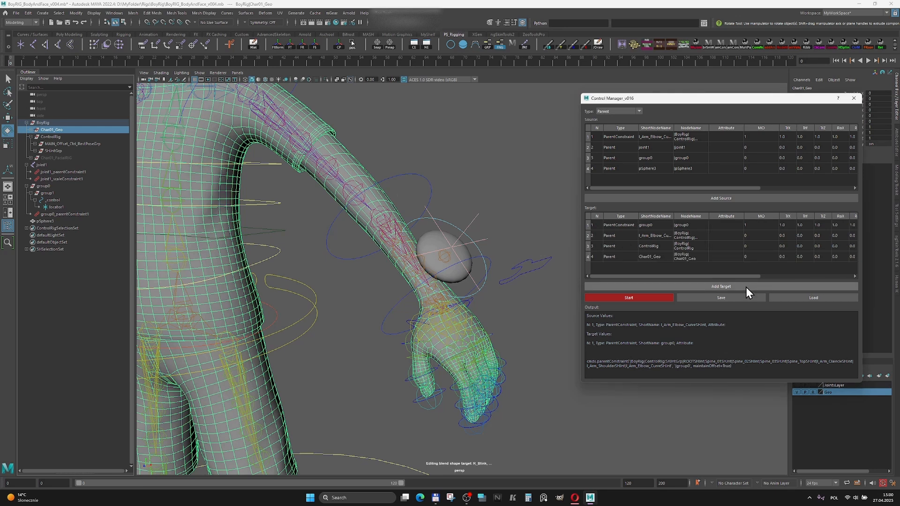
left_click(639, 297)
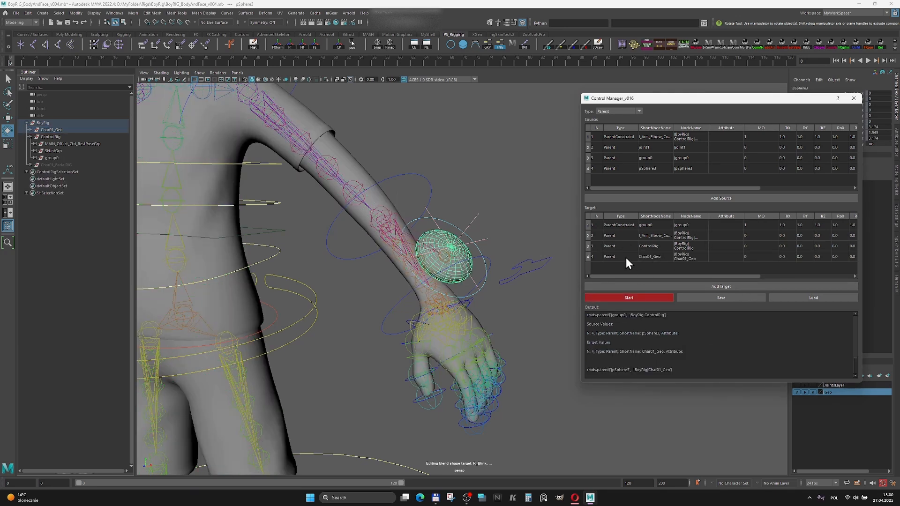
Test the new parenting by rotating the left elbow FK control, undo the rotation, and clear the selection.
left_click(412, 173)
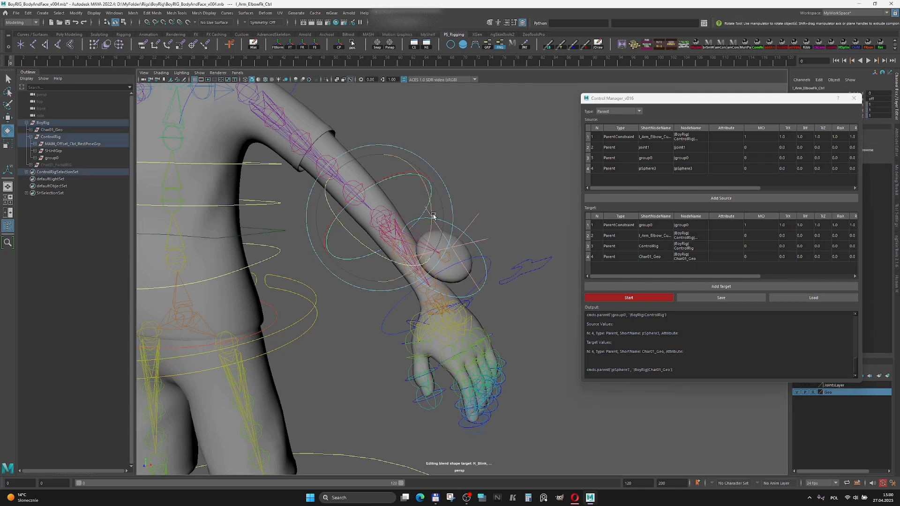
left_click_drag(392, 256, 457, 235)
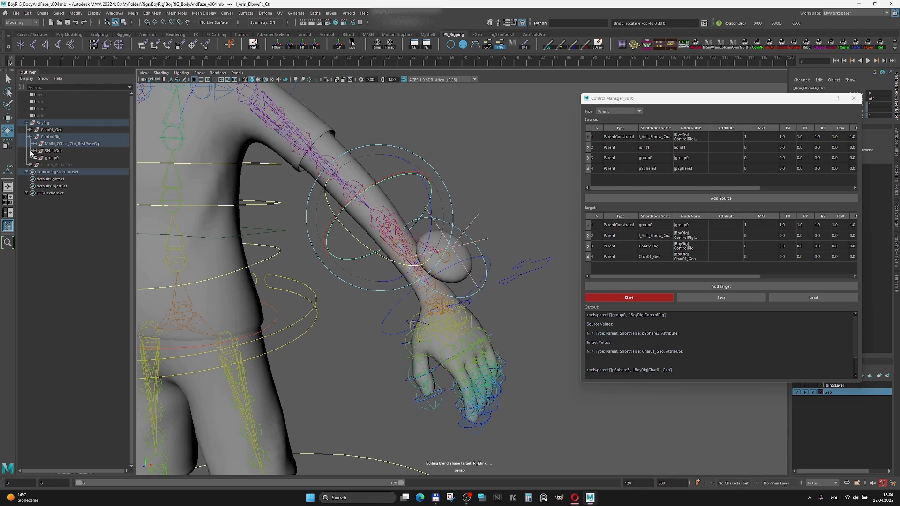
left_click(459, 154)
Reveal l_Arm_Elbow_CurveSHJnt in a widened Outliner, expand it, and check joint1 beneath it.
left_click_drag(430, 221, 437, 221, "alt")
left_click(380, 234)
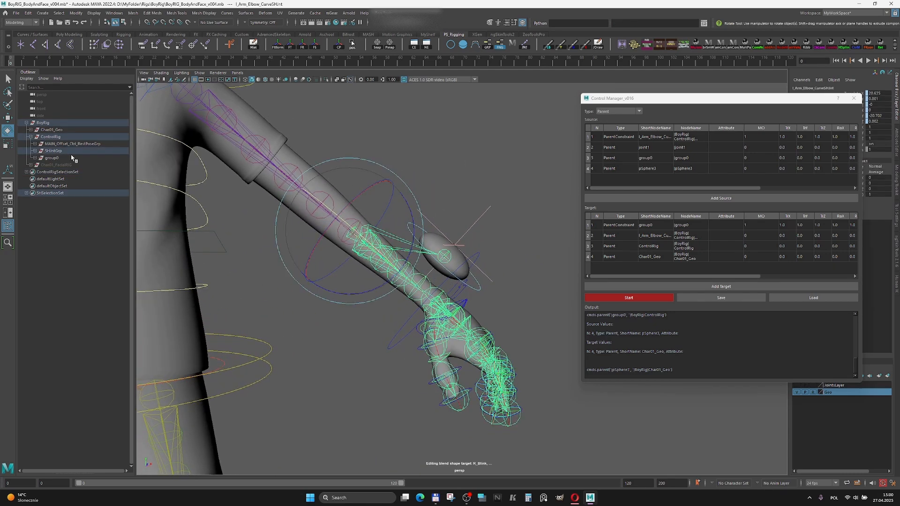
key("f")
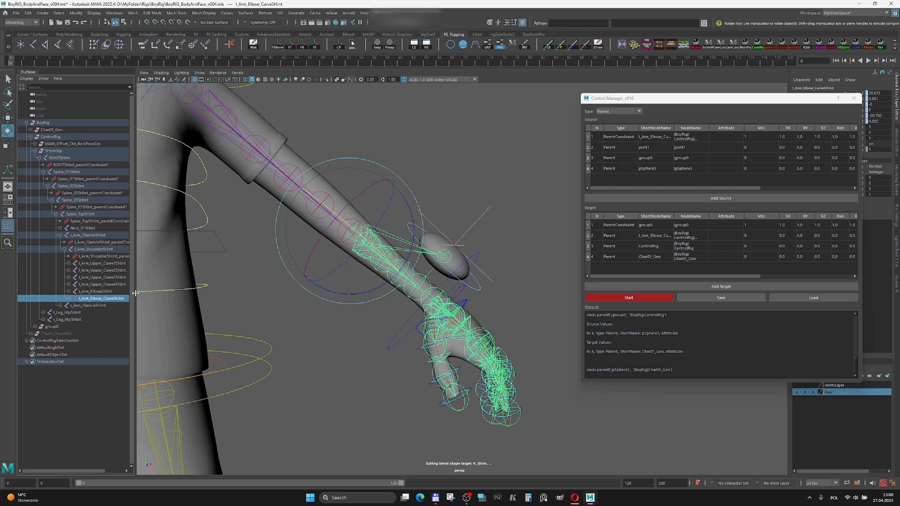
left_click_drag(135, 293, 161, 293)
left_click(69, 300)
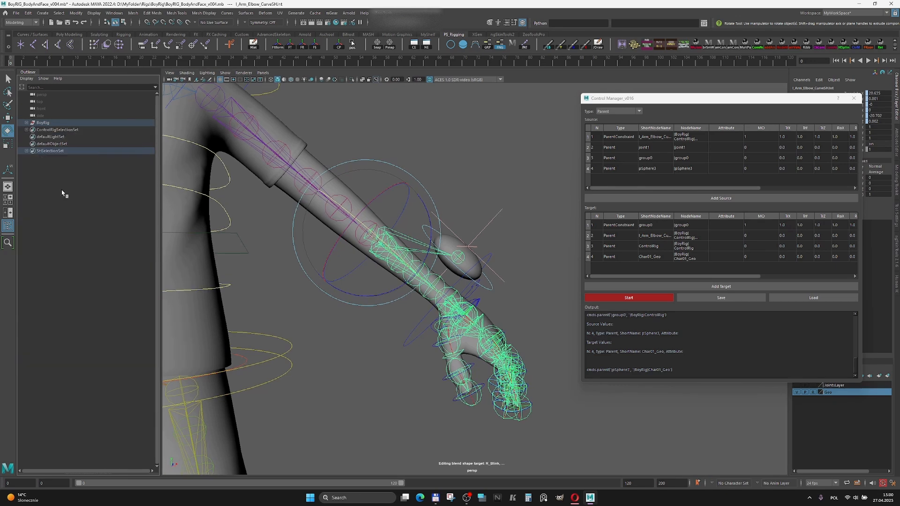
left_click(418, 224)
left_click(408, 238)
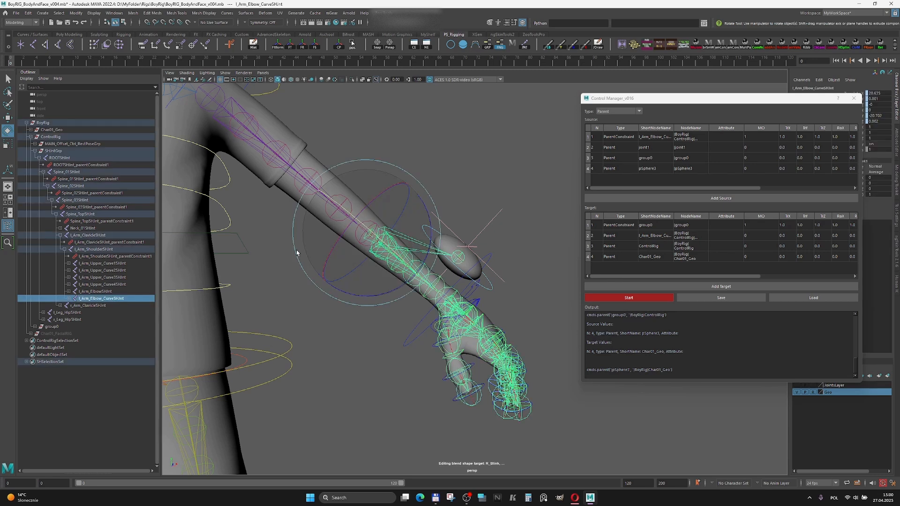
left_click(69, 299)
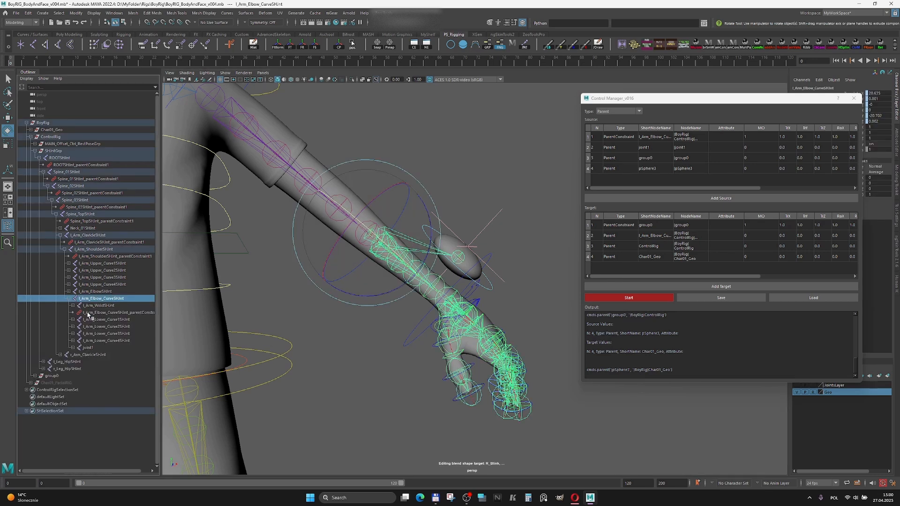
left_click(89, 348)
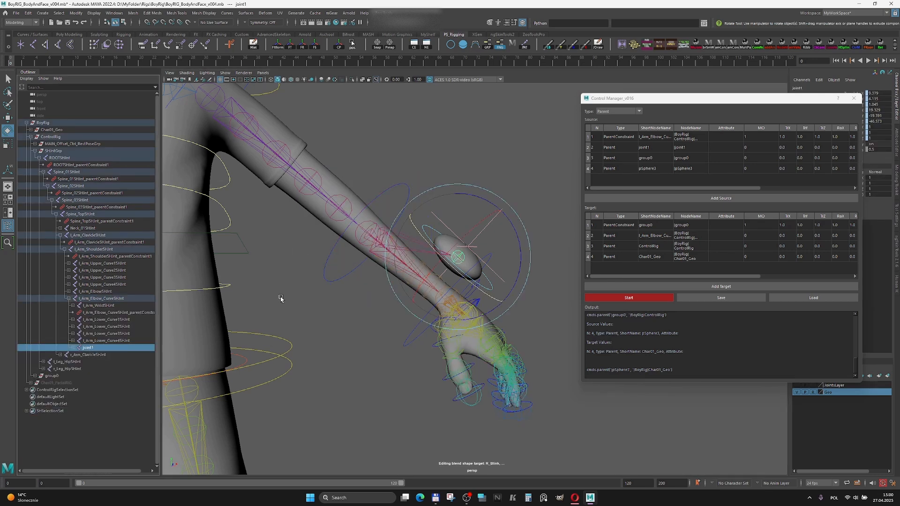
Collapse the joint hierarchy and inspect group0 under ControlRig together with the sphere's control in the viewport.
left_click(35, 151)
left_click(50, 157)
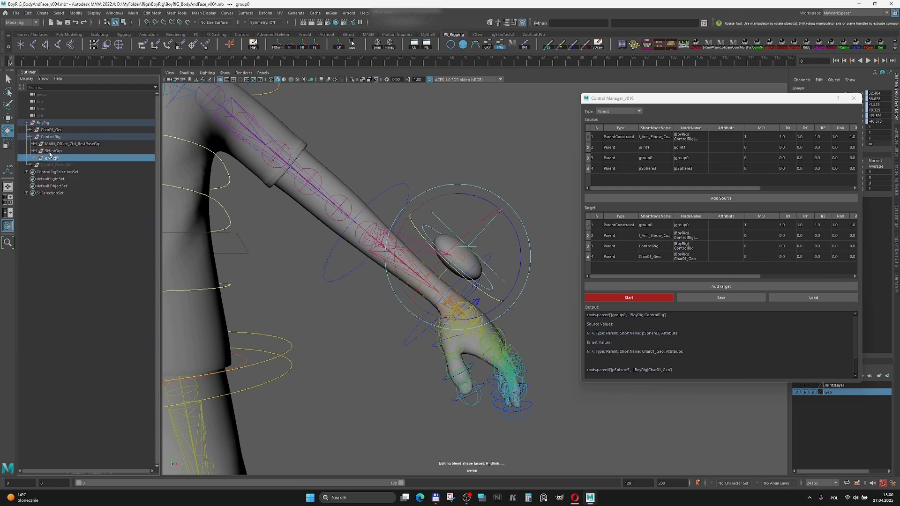
mouse_move(419, 267)
left_mouse_down("alt")
mouse_move(406, 269)
mouse_move(423, 268)
left_mouse_up("alt")
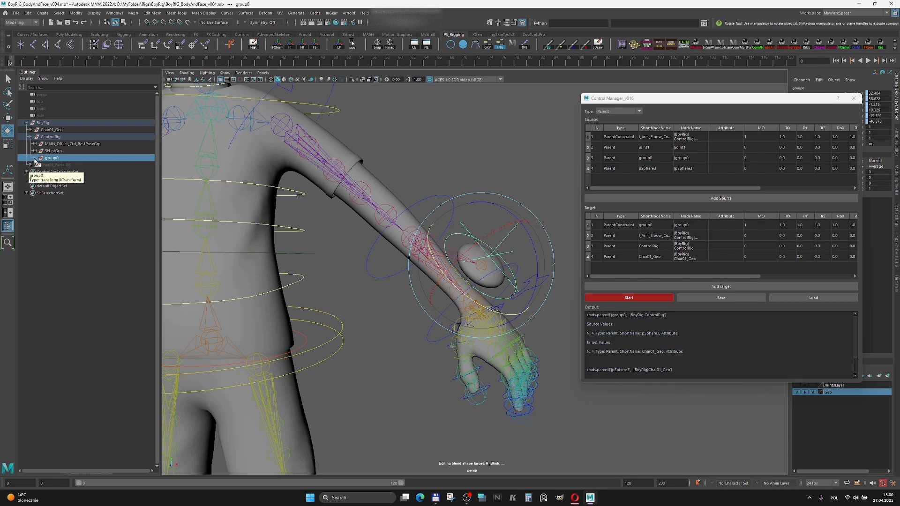
left_click_drag(489, 211, 502, 207, "alt")
right_click_drag(501, 207, 529, 184, "alt")
left_click(530, 184)
left_click_drag(483, 209, 502, 220)
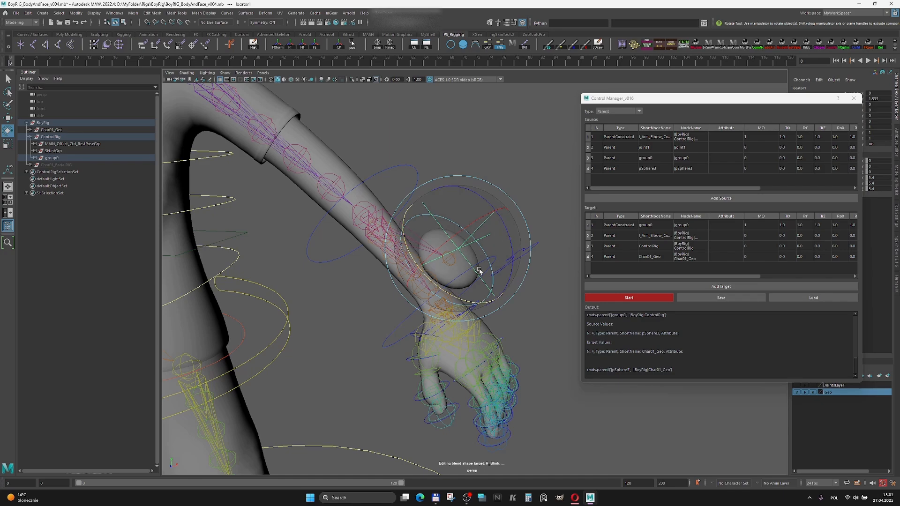
left_click_drag(484, 282, 523, 280, "alt")
Move the Control Manager window clear of the Channel Box and select the sphere's _control curve, undoing any accidental rotation.
left_click_drag(768, 105, 738, 199)
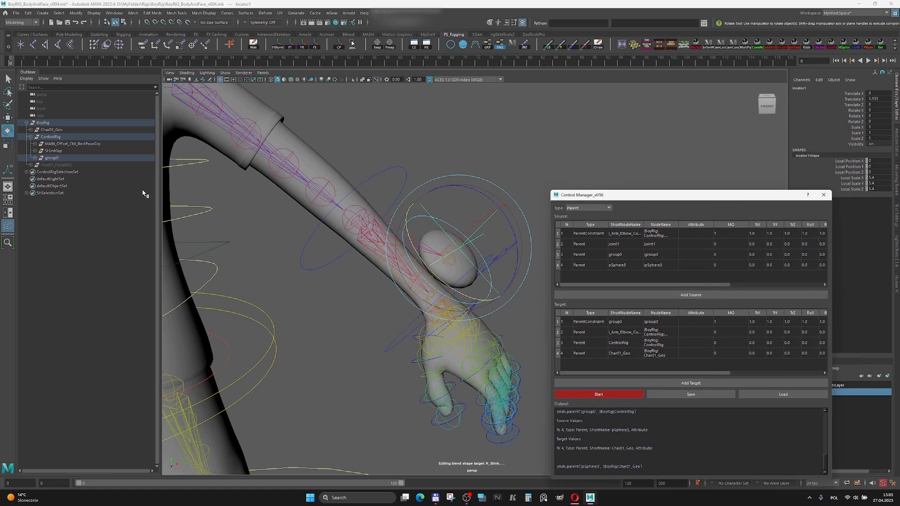
left_click(460, 212)
left_click(450, 228)
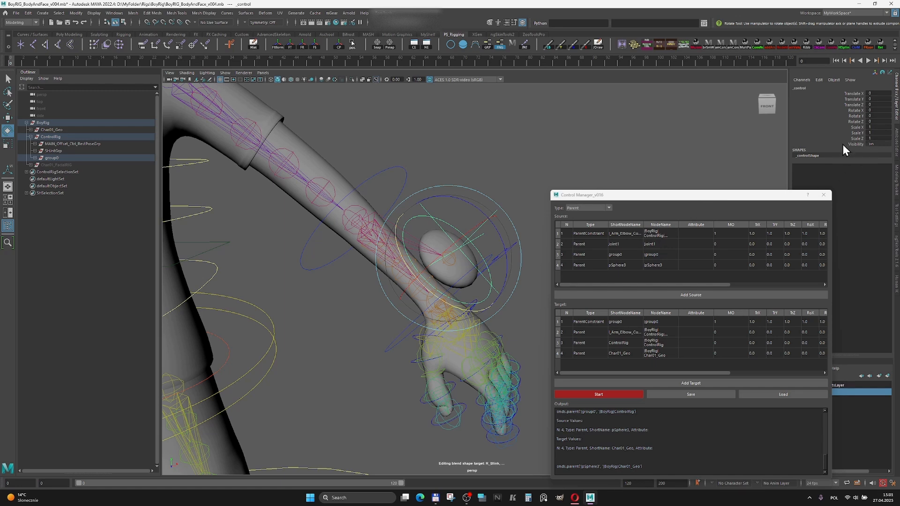
mouse_move(412, 240)
left_mouse_down()
mouse_move(391, 218)
mouse_move(430, 262)
mouse_move(397, 226)
mouse_move(418, 246)
mouse_move(402, 231)
left_mouse_up()
key("ctrl+z")
left_click(448, 231)
left_click(451, 226)
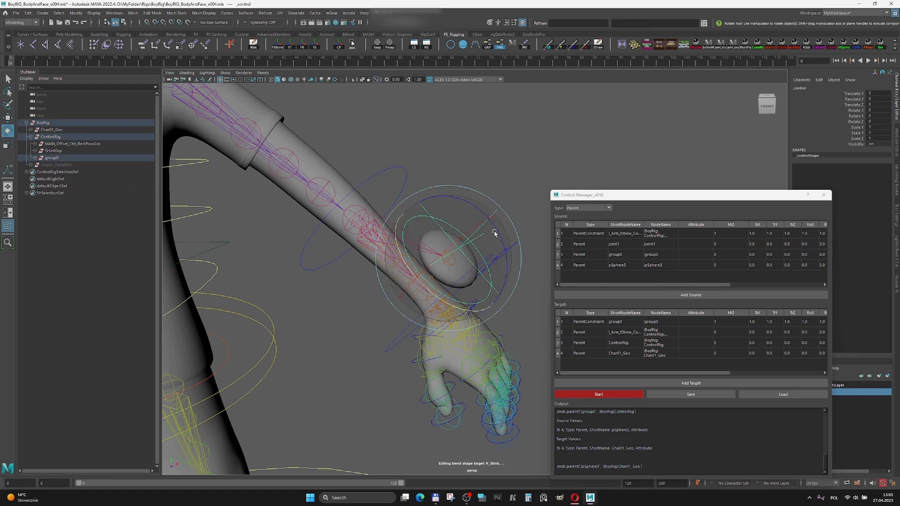
Add a NewAttribute source on _control for an integer attribute named watch, setting its minimum to 0 and adjusting its maximum.
left_click(597, 207)
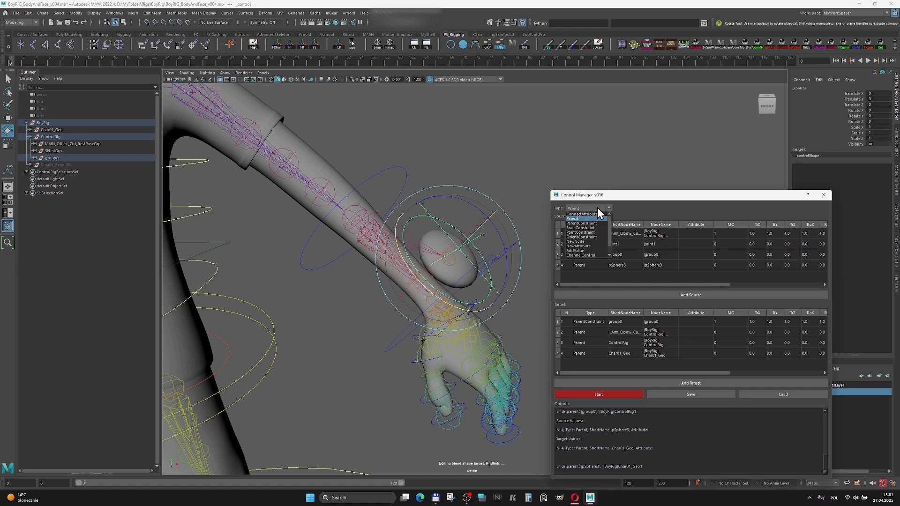
left_click(586, 247)
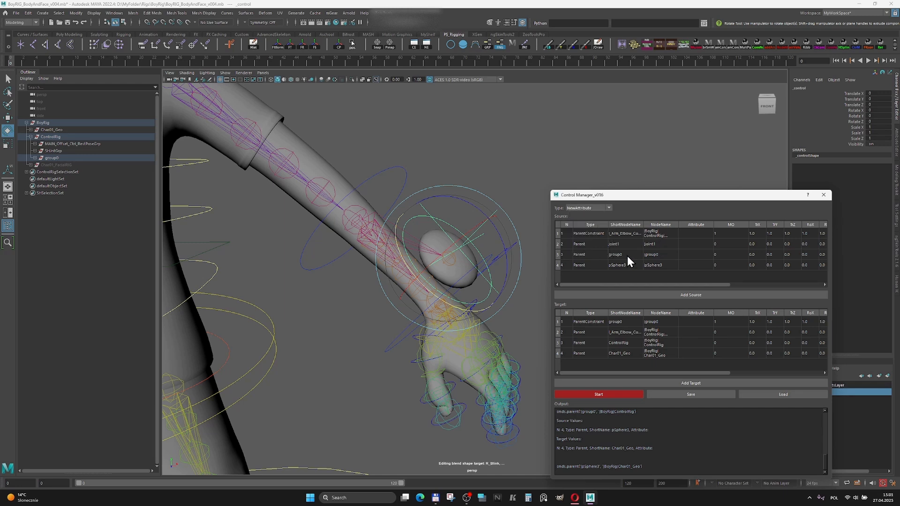
left_click(675, 296)
left_click(676, 312)
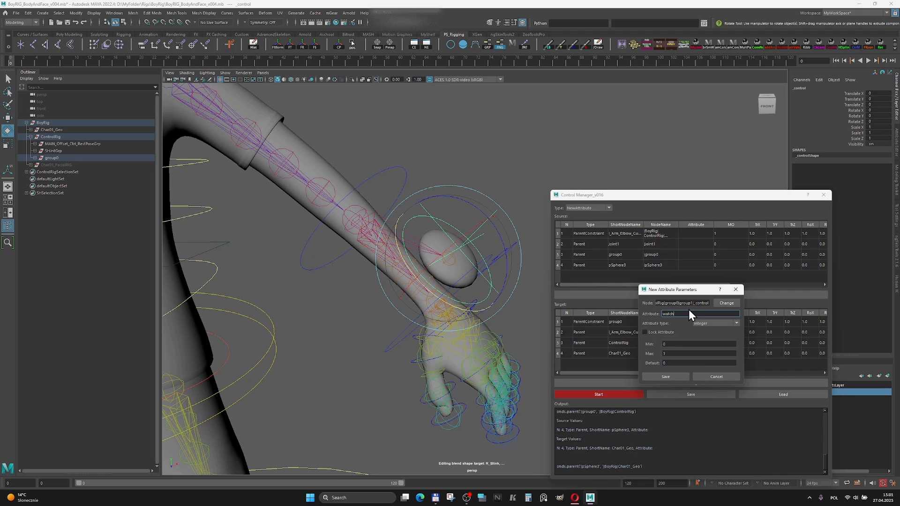
type("watch")
double_click(677, 353)
left_click(673, 344)
left_click(665, 376)
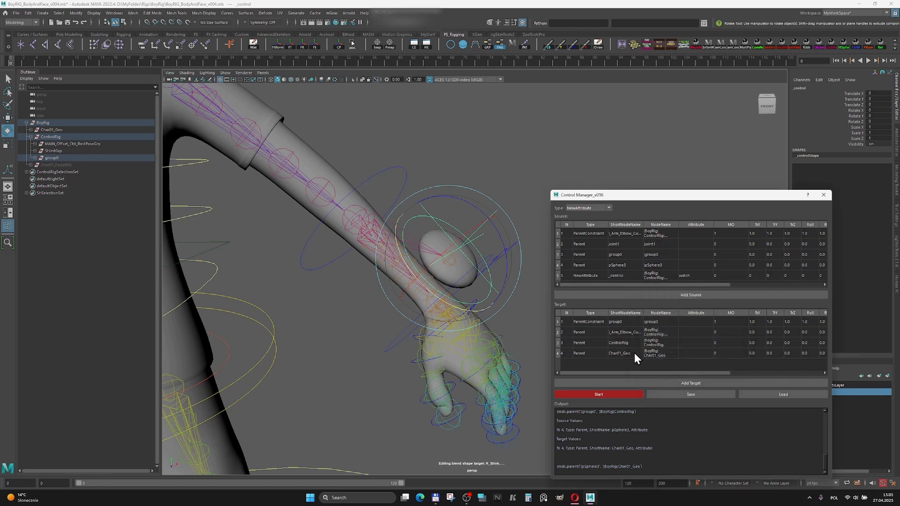
Add _control as the matching NewAttribute target with an empty attribute name, and run the Control Manager.
left_click(674, 384)
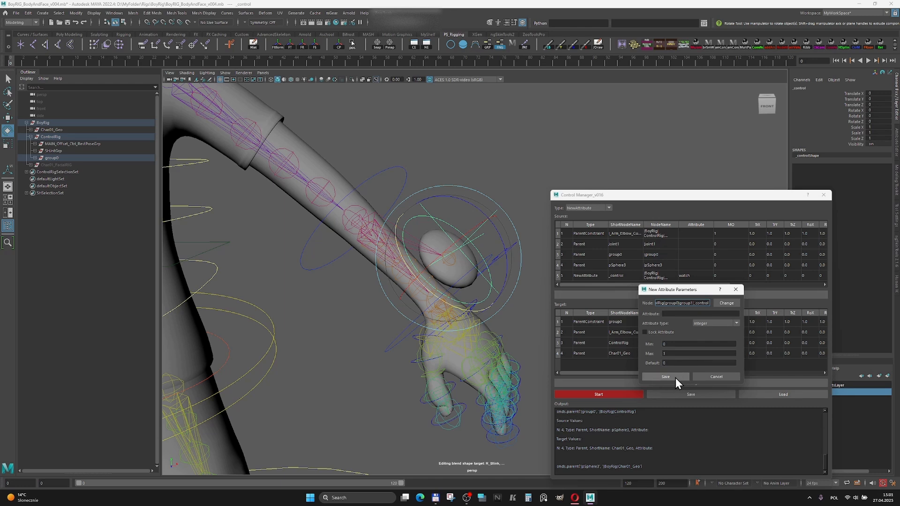
left_click(675, 377)
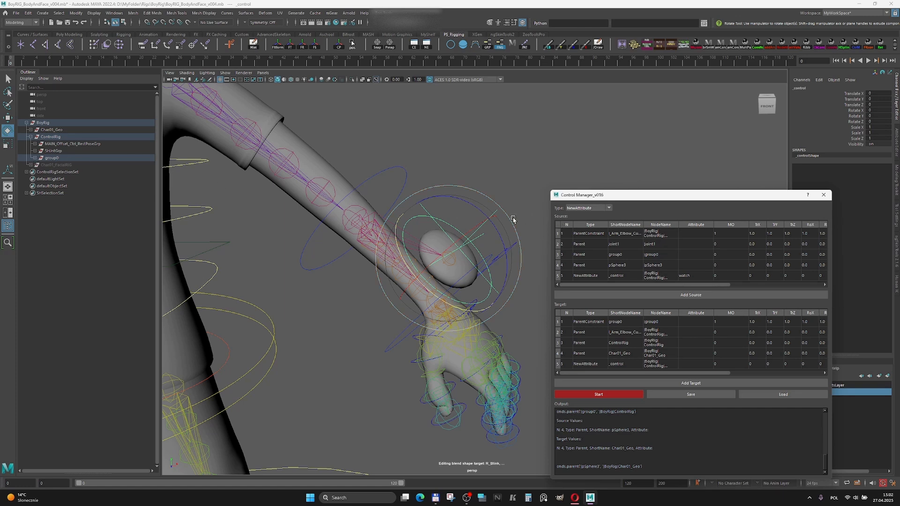
left_click(456, 223)
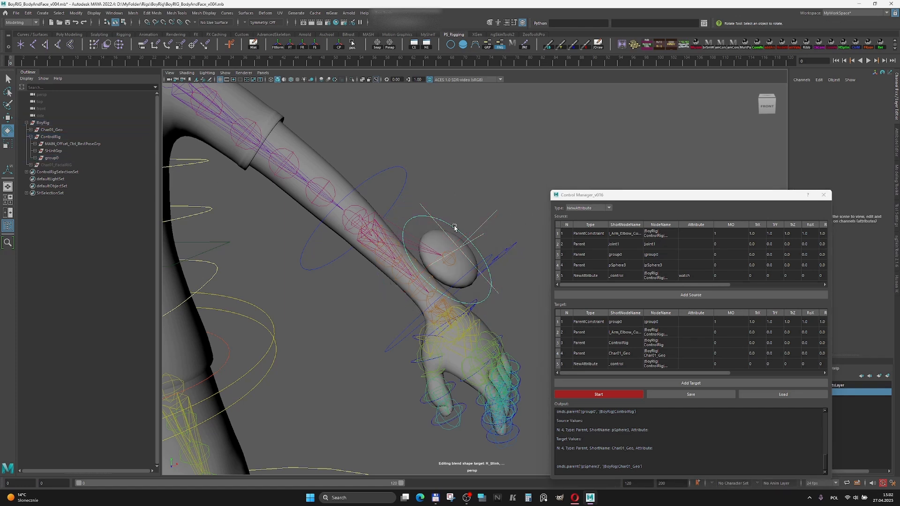
left_click(454, 227)
key("f")
left_click(43, 172)
left_click(65, 179)
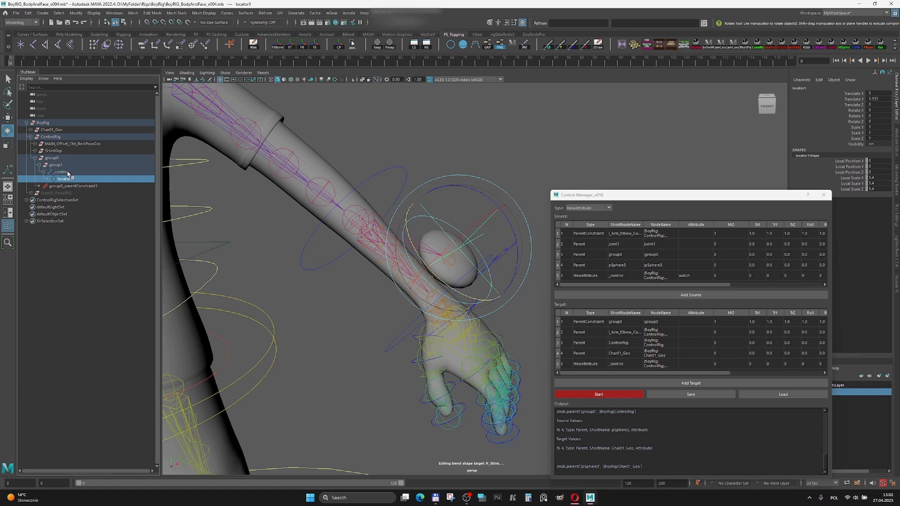
left_click(603, 394)
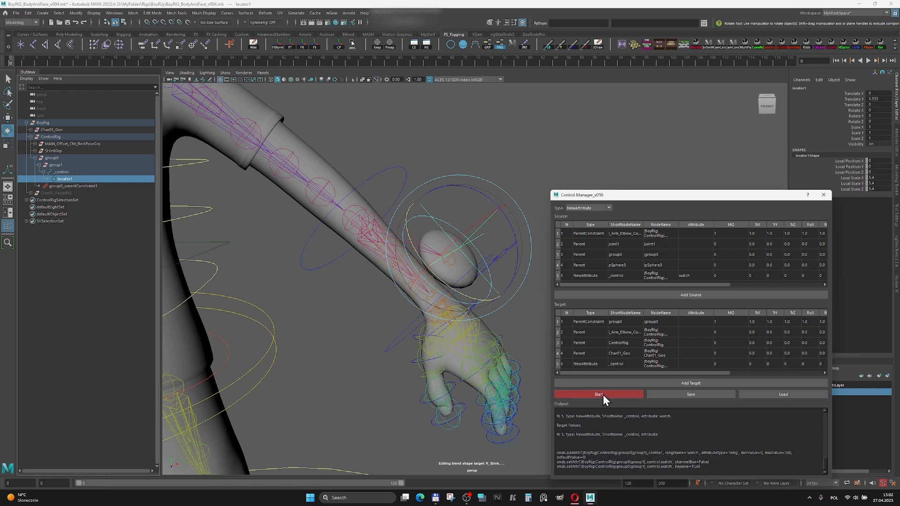
Select the sphere's _control curve and scrub its Watch attribute to test its range.
left_click(451, 185)
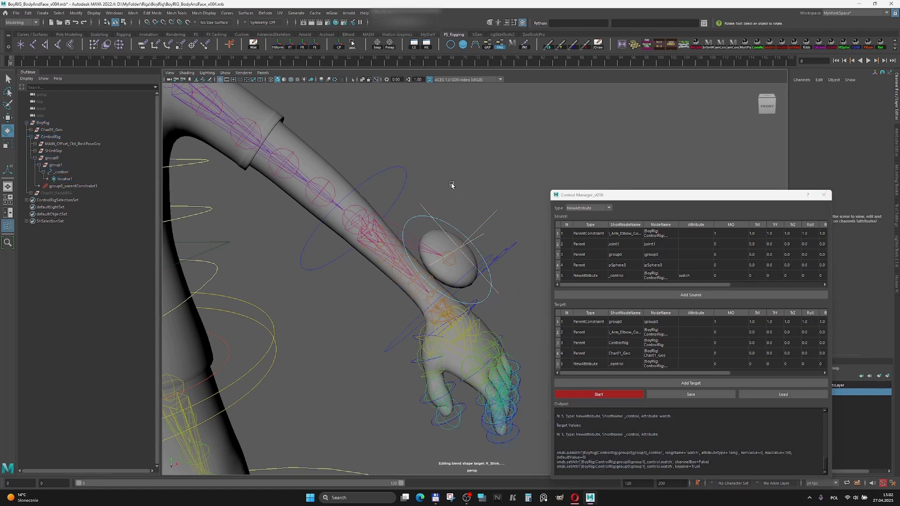
left_click(450, 227)
left_click(855, 150)
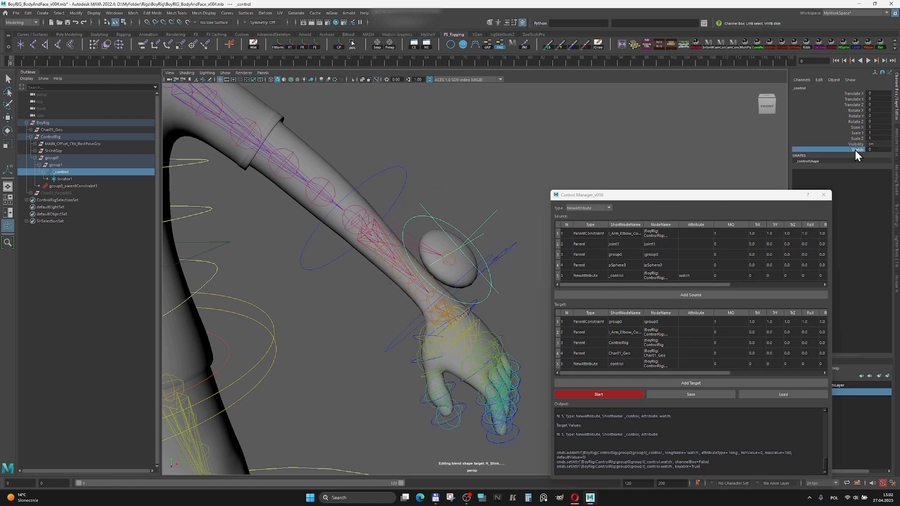
mouse_move(750, 154)
middle_mouse_down()
mouse_move(681, 144)
mouse_move(761, 144)
middle_mouse_up()
Add a ConnectAttribute source in the Control Manager using the watch attribute of _control.
left_click(594, 207)
left_click(587, 214)
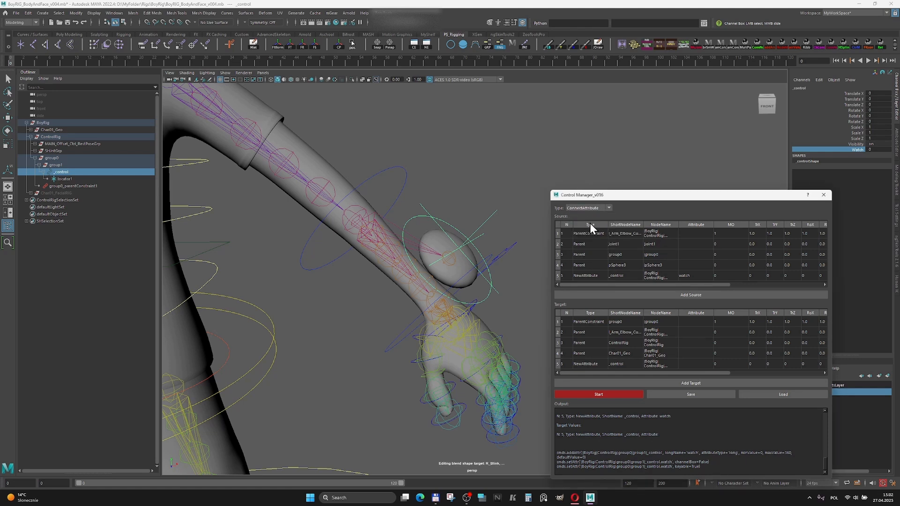
left_click(687, 296)
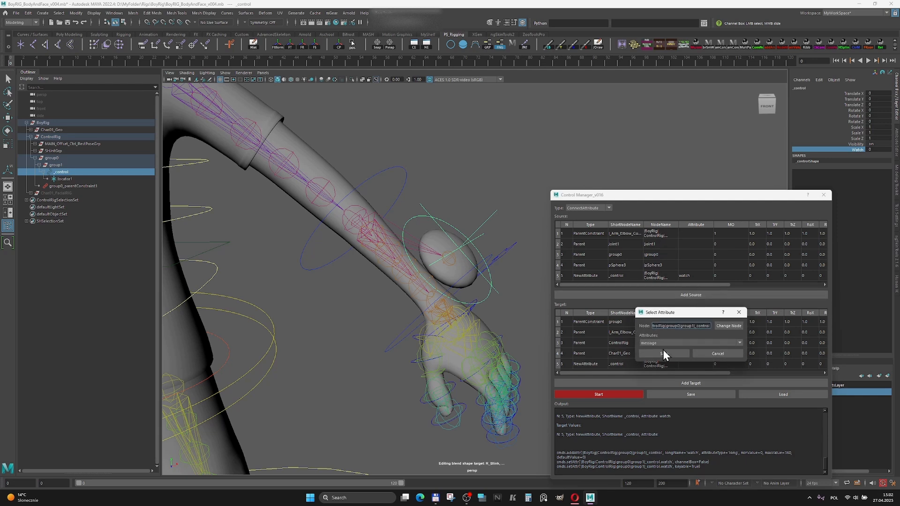
left_click(666, 342)
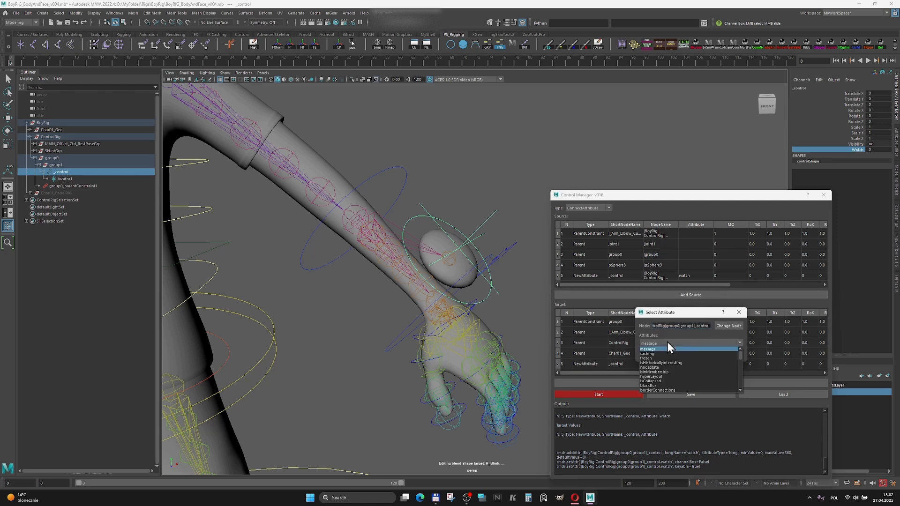
type("wa")
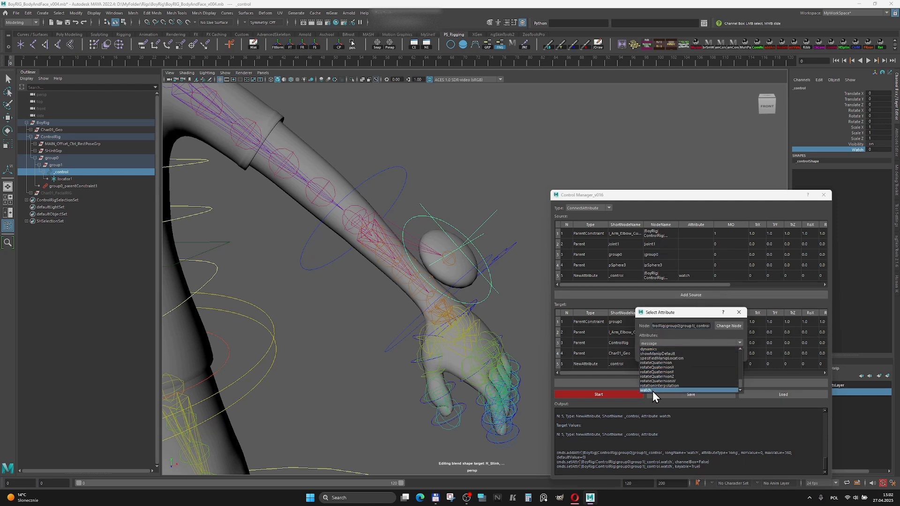
left_click(652, 391)
left_click(662, 353)
scroll(650, 261, "down", 1)
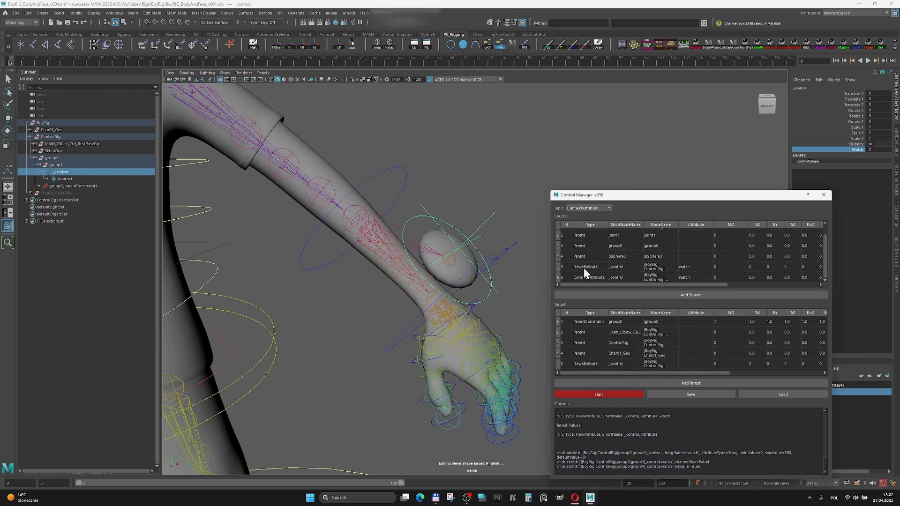
Test-rotate locator1 and undo it, add its rotateY as the matching ConnectAttribute target, and run the Control Manager.
left_click(65, 179)
key("e")
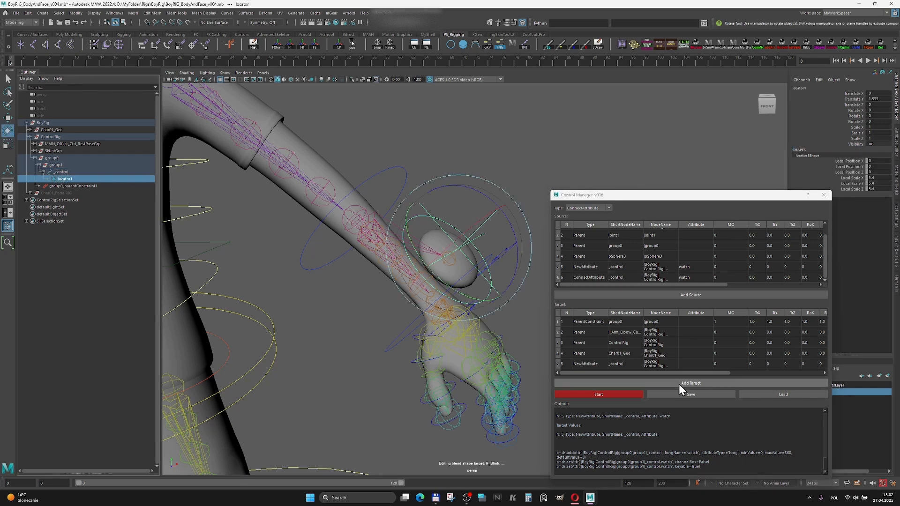
left_click_drag(414, 252, 435, 272)
key("ctrl+z")
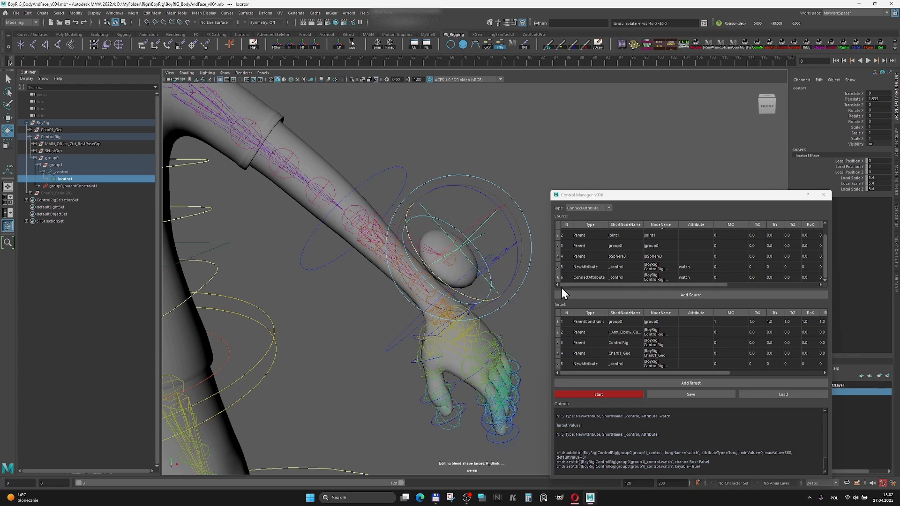
left_click(681, 383)
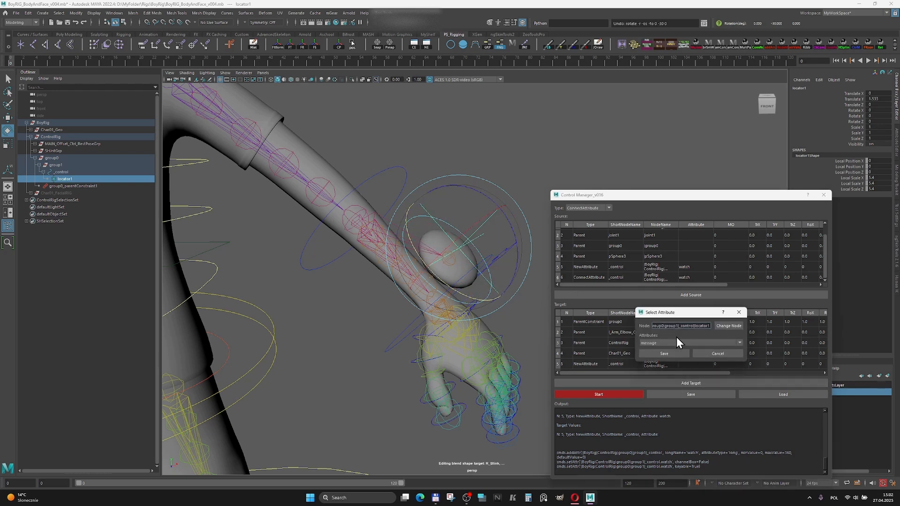
left_click(665, 344)
scroll(666, 346, "down", 20)
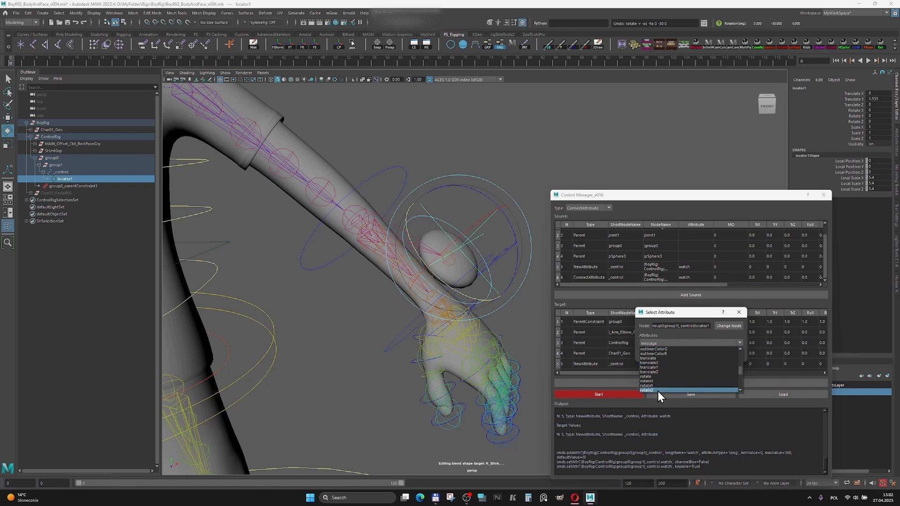
left_click(657, 385)
left_click(673, 353)
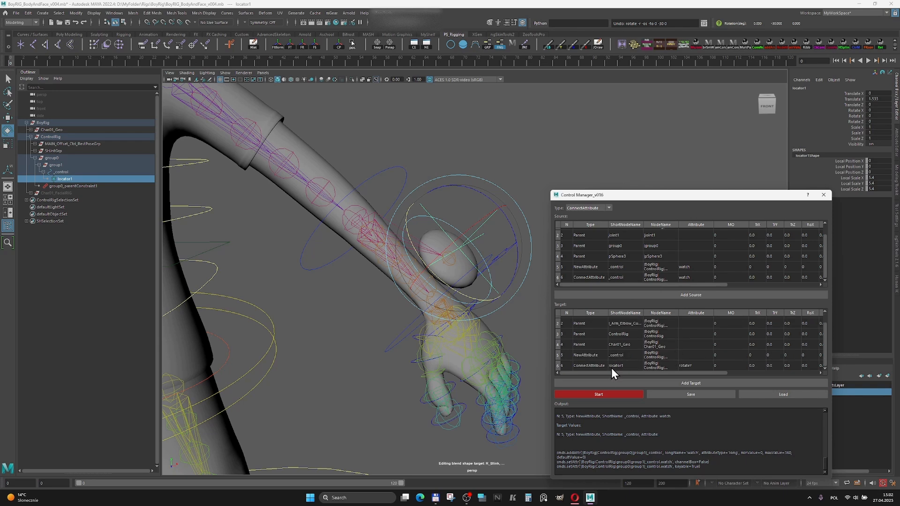
left_click(602, 395)
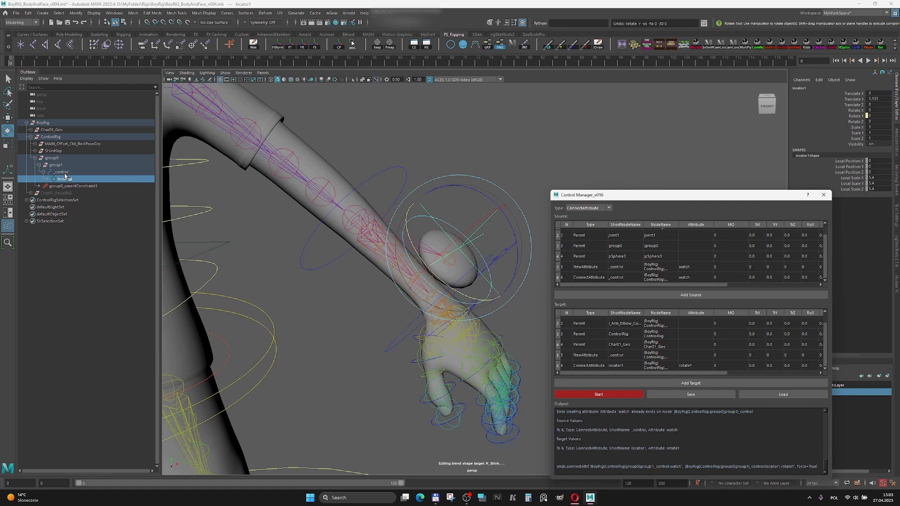
Reselect _control and scrub Watch to check that it drives the rotation of locator1.
left_click(442, 163)
left_click(440, 222)
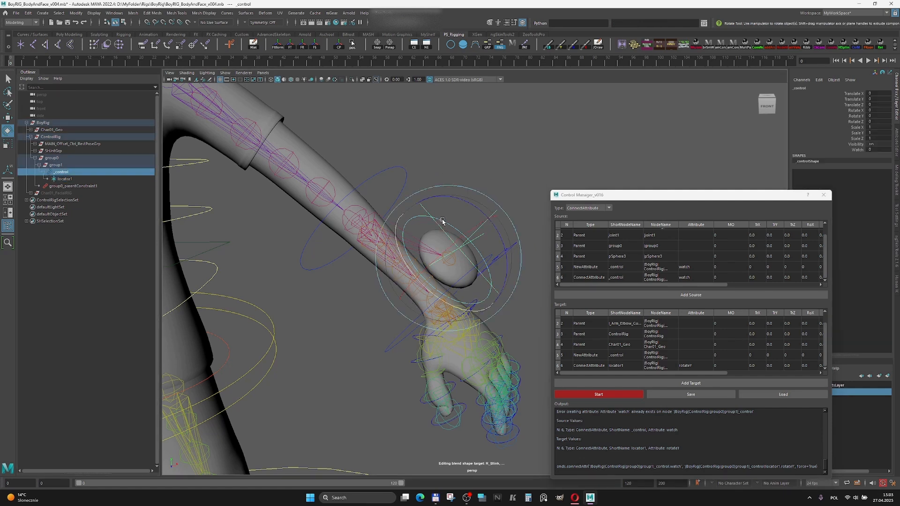
left_click(862, 150)
middle_click_drag(578, 133, 384, 126)
Test-rotate the left arm's elbow FK control to check the attached sphere, and undo the rotation.
left_click(393, 172)
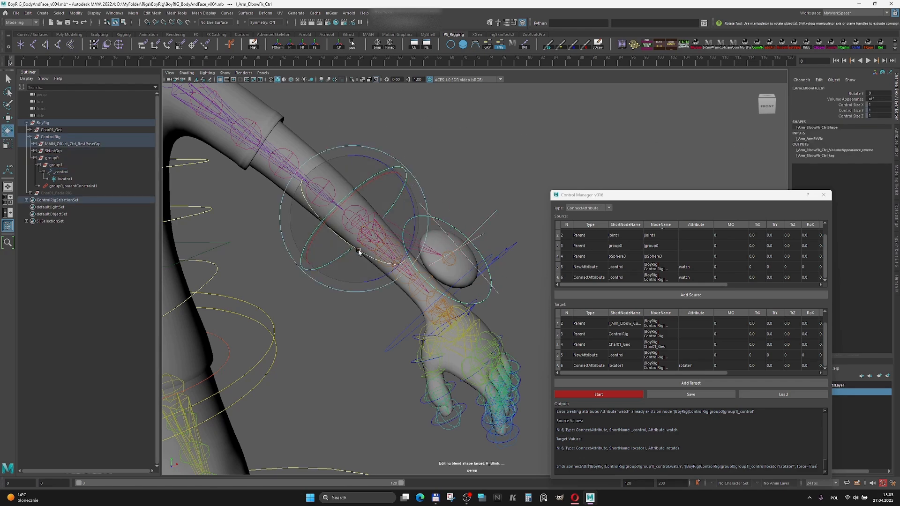
left_click_drag(358, 251, 338, 242)
key("ctrl+z")
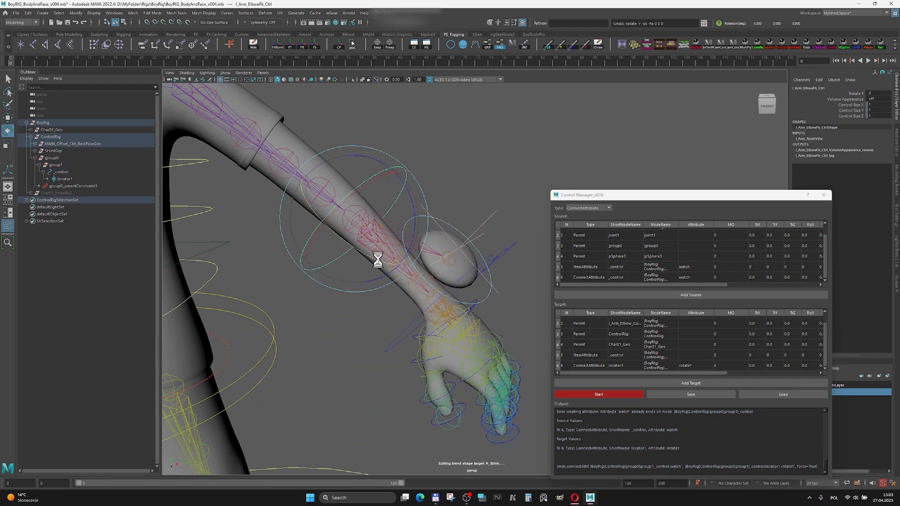
scroll(403, 271, "down", 5)
left_click_drag(404, 263, 456, 292, "alt")
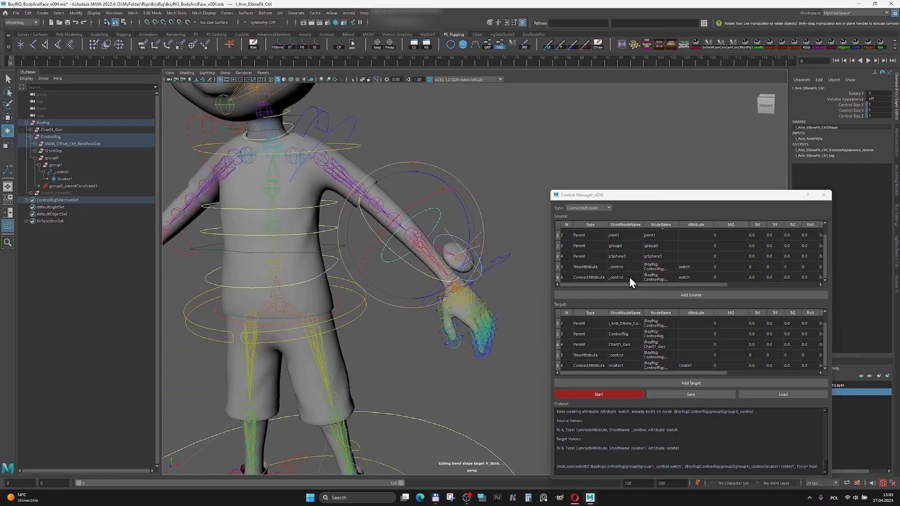
Check the ControlManager folder in the table-saving dialog and leave it without saving.
left_click(705, 394)
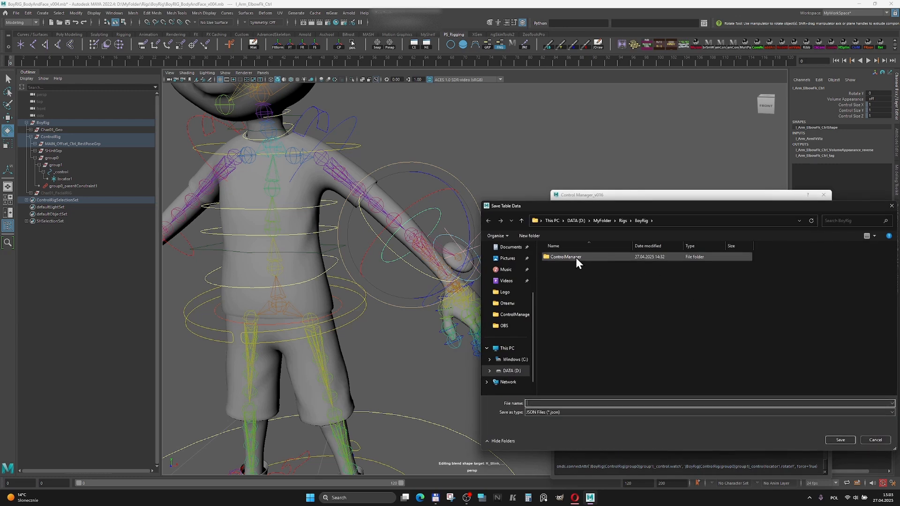
double_click(570, 257)
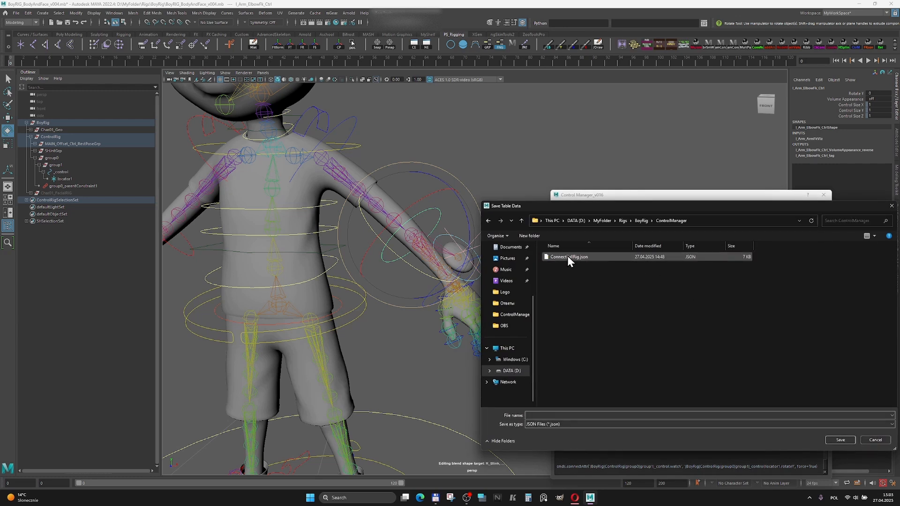
left_click(880, 439)
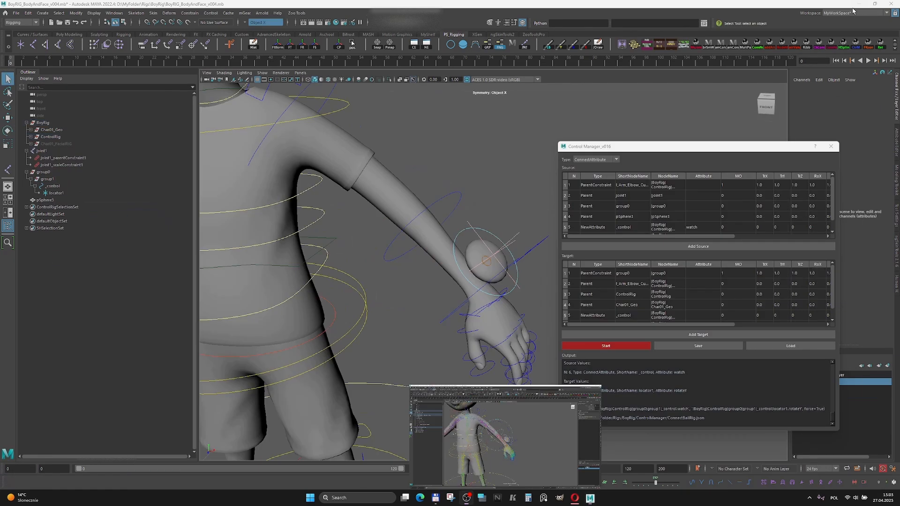
Inspect the sphere mesh, group0 and joint1 that are still outside the BoyRig hierarchy in the other rig scene.
left_click(46, 200)
left_click(44, 171)
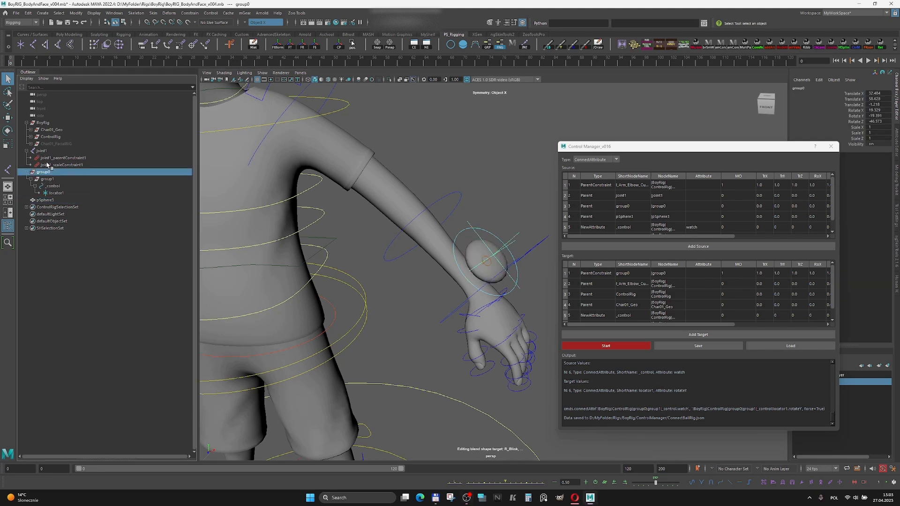
left_click(44, 151)
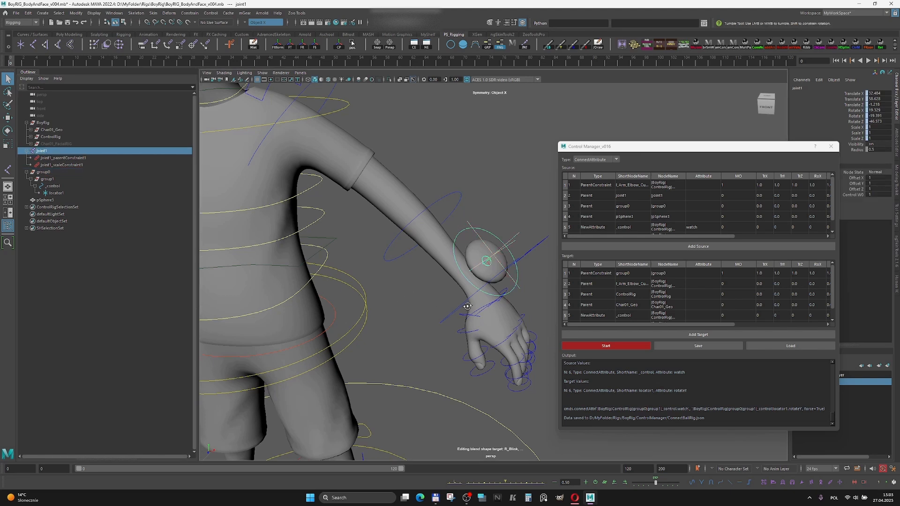
left_click_drag(411, 294, 471, 293, "alt")
scroll(472, 293, "down", 2)
middle_click_drag(471, 293, 499, 290, "alt")
scroll(618, 179, "down", 1)
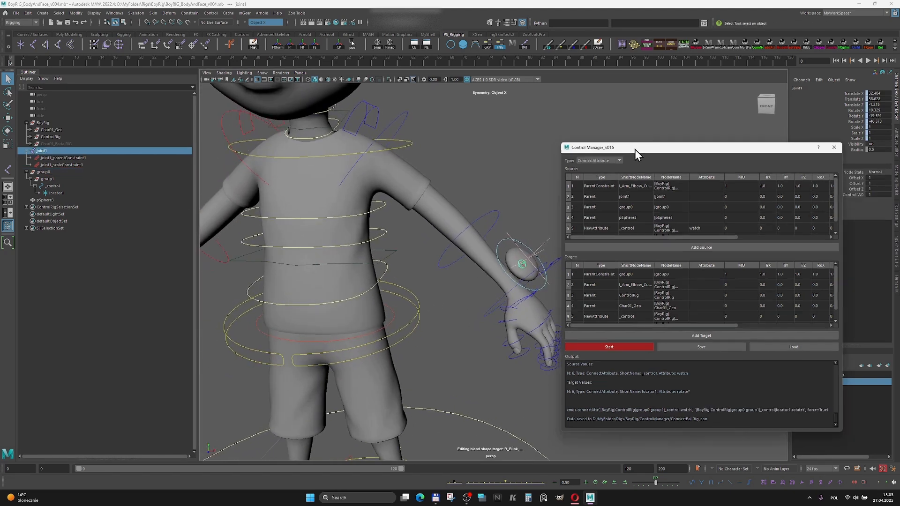
Run all the listed Control Manager connections on the unconnected rig, moving the window clear of the arm.
left_click_drag(634, 149, 650, 151)
scroll(628, 294, "down", 1)
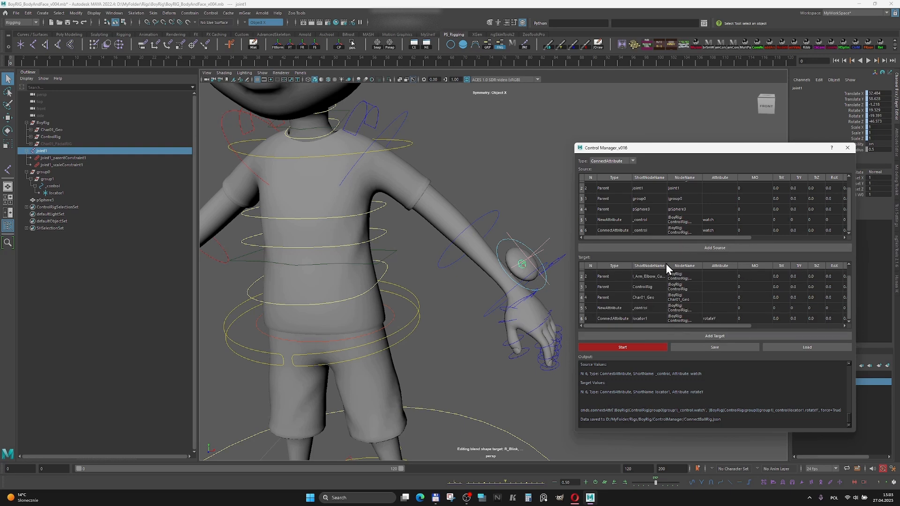
left_click(625, 347)
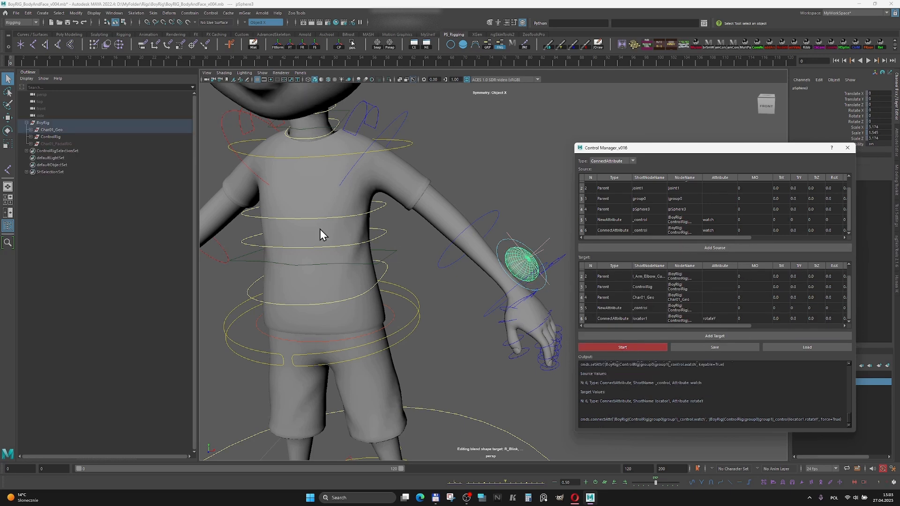
Test-rotate the elbow FK control on the newly connected rig and undo the rotation.
left_click(499, 222)
key("e")
left_click_drag(482, 276, 444, 258)
key("ctrl+z")
Select the sphere's _control, scrub Watch with the Channel Box uncovered, and undo the change.
left_click(542, 187)
left_click(498, 245)
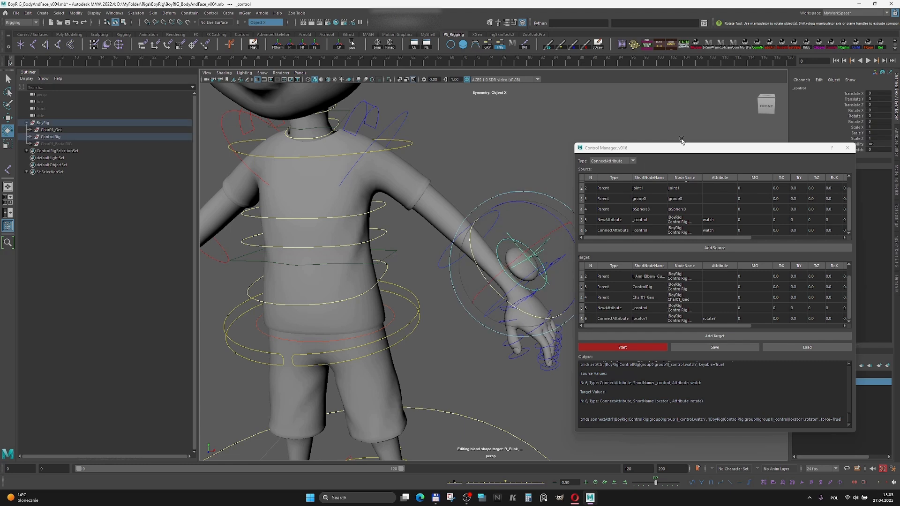
left_click_drag(683, 148, 690, 193)
left_click(857, 150)
middle_click_drag(585, 141, 718, 146)
key("ctrl+z")
Test-move the sphere's _control away from the arm and undo the move.
left_click(531, 217)
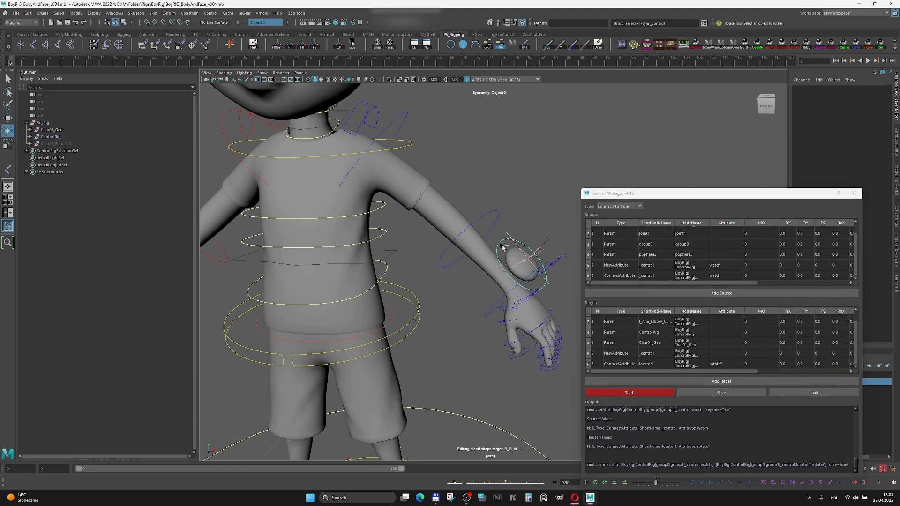
left_click(498, 243)
key("w")
left_click_drag(522, 265, 552, 237)
key("ctrl+z")
left_click_drag(449, 265, 429, 269, "alt")
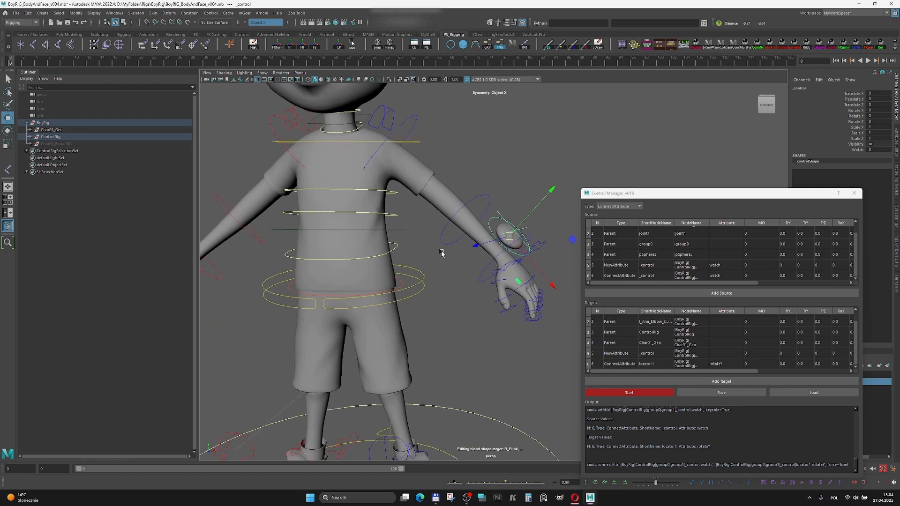
left_click_drag(674, 193, 684, 162)
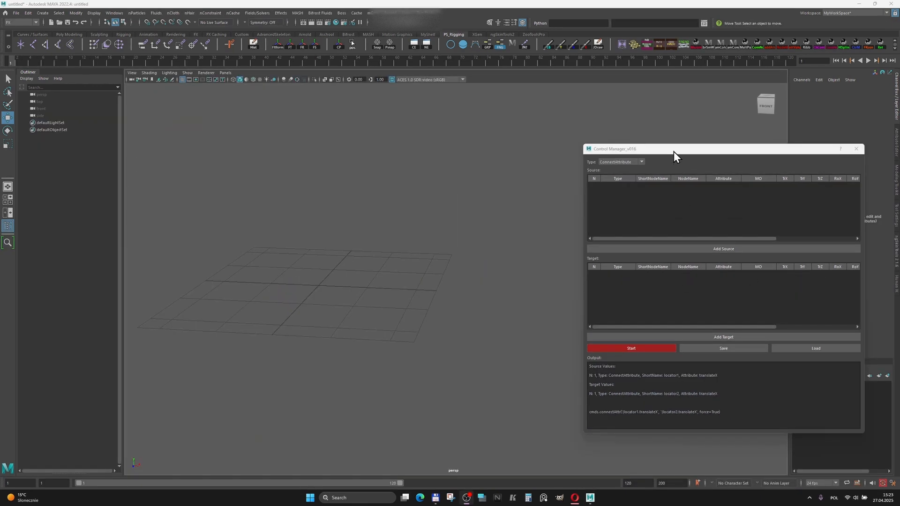
Review the connection types offered by the Control Manager in the empty scene, keeping ConnectAttribute.
left_click_drag(673, 150, 673, 147)
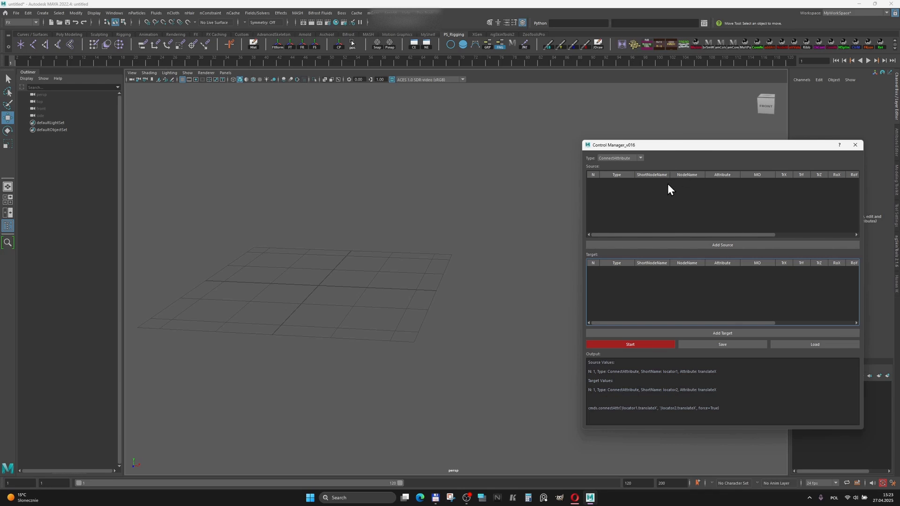
left_click(631, 157)
scroll(612, 177, "down", 1)
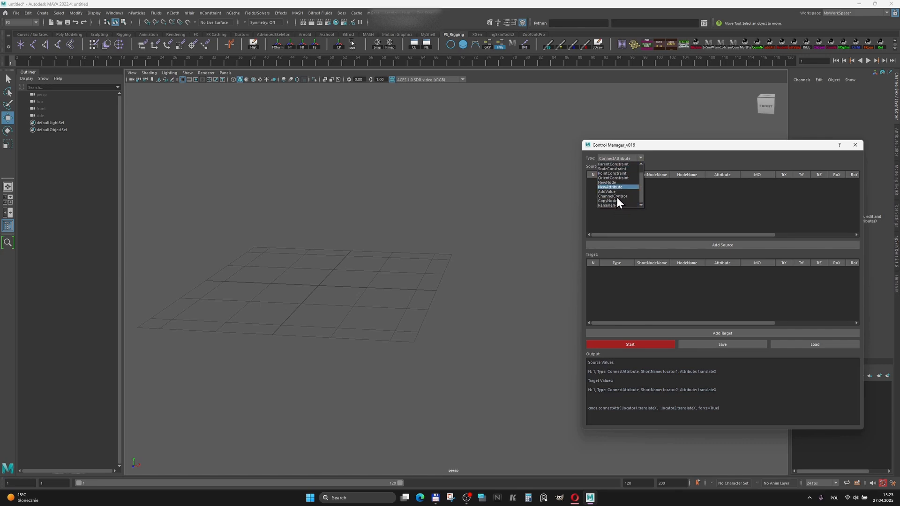
left_click(658, 161)
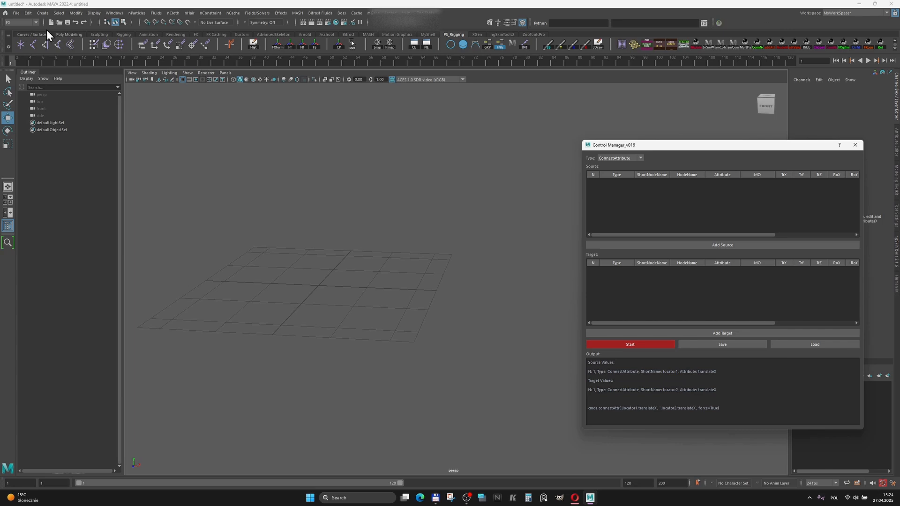
Create a locator at the origin and duplicate it into three copies spaced 5 units apart along X.
left_click(42, 14)
left_click(54, 133)
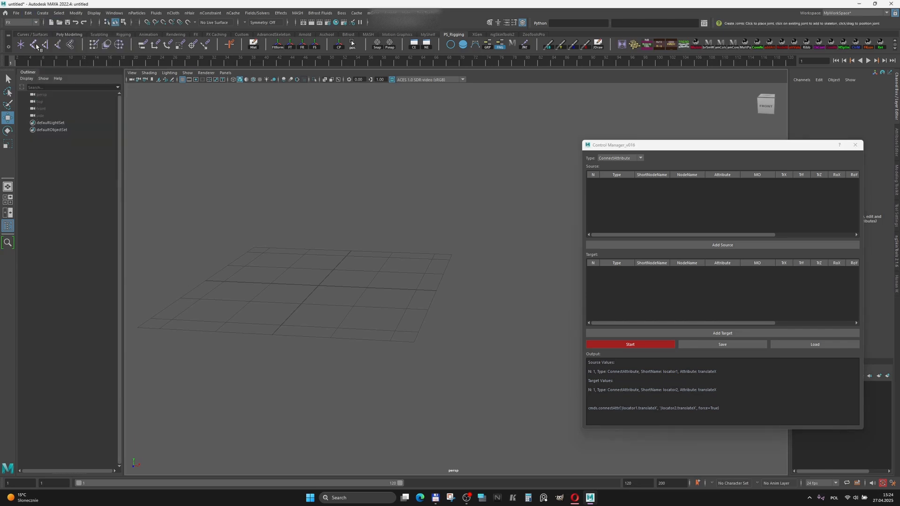
left_click(28, 14)
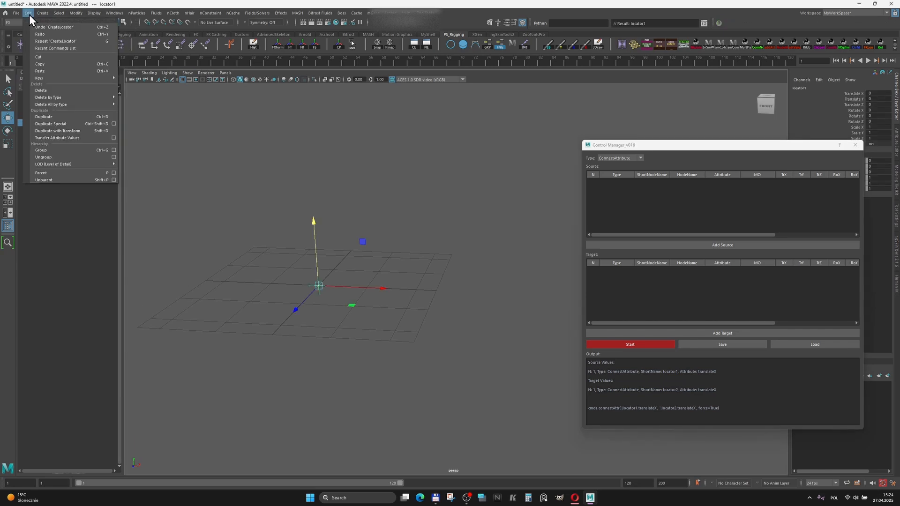
left_click(52, 130)
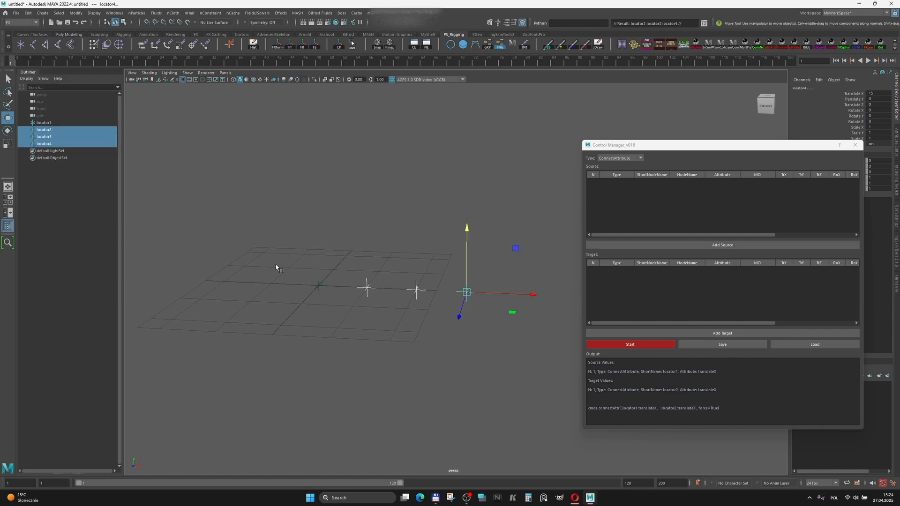
Select all four locators and raise them together about 5.56 units along Y above the grid.
left_click_drag(276, 268, 539, 322)
left_click_drag(364, 226, 362, 171)
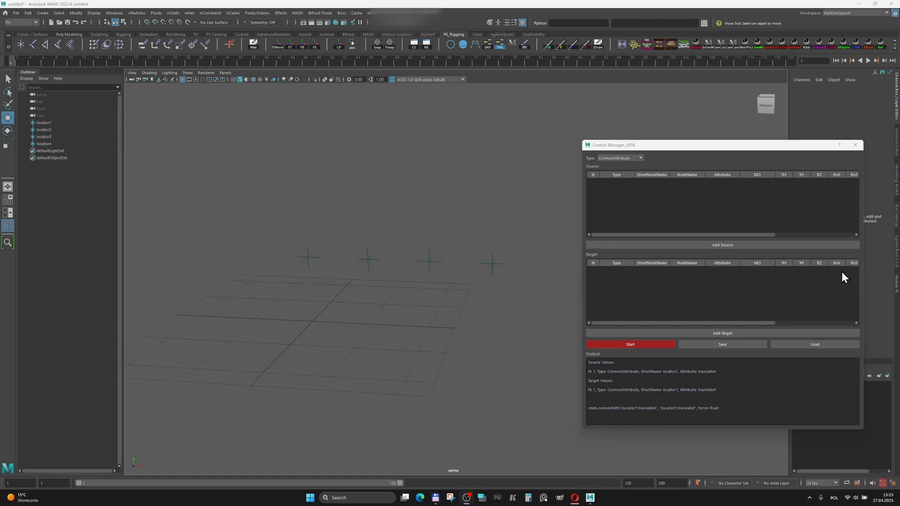
Add locator1 with its rotateX attribute as the ConnectAttribute source in the Control Manager.
left_click(313, 253)
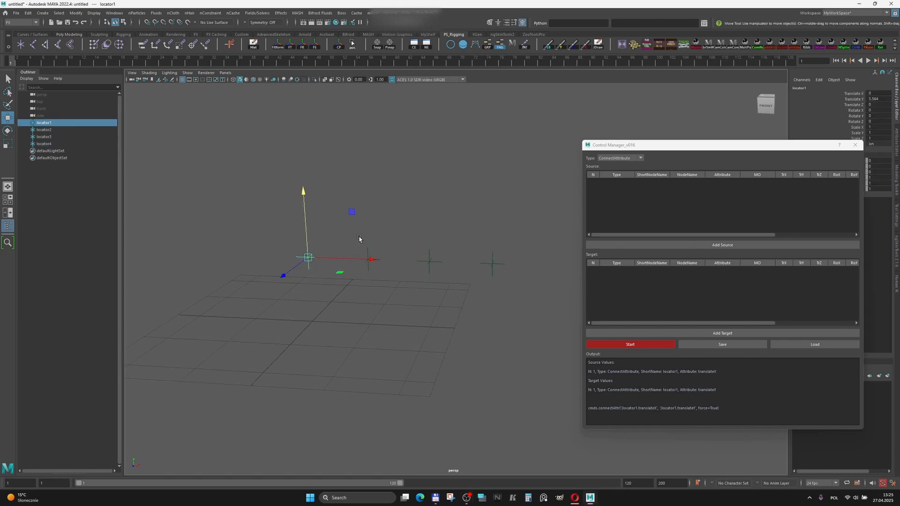
left_click_drag(355, 231, 384, 279)
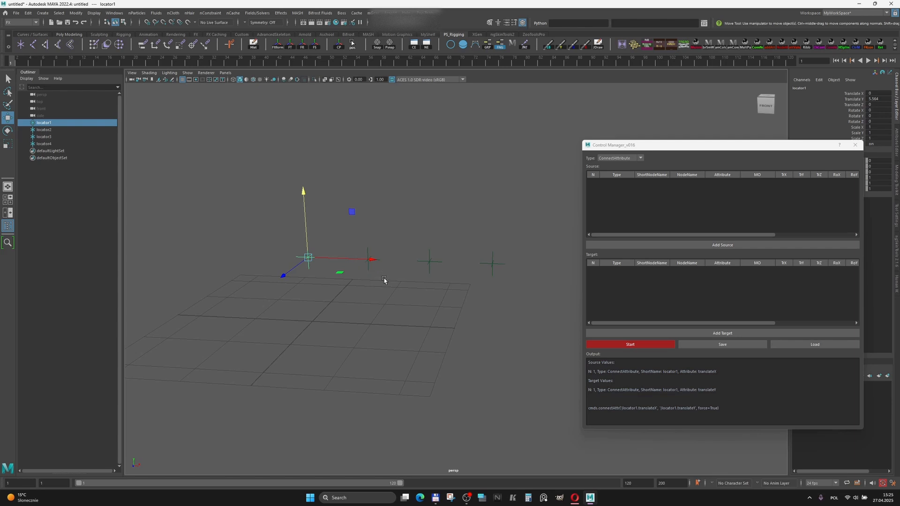
left_click(73, 123)
left_click(694, 243)
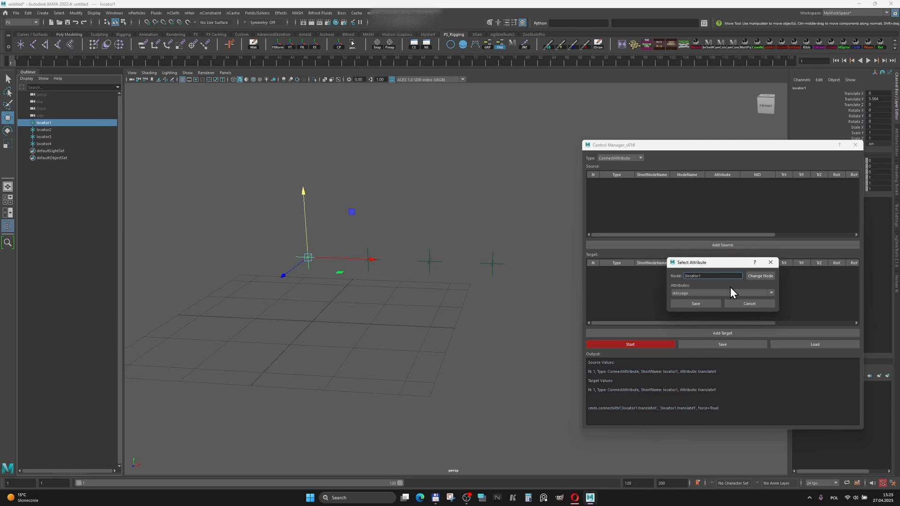
left_click(712, 292)
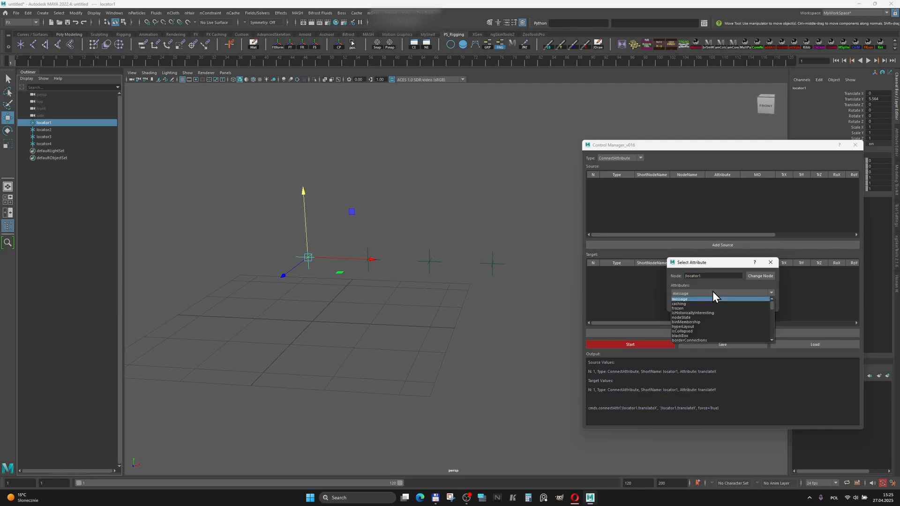
type("rotate")
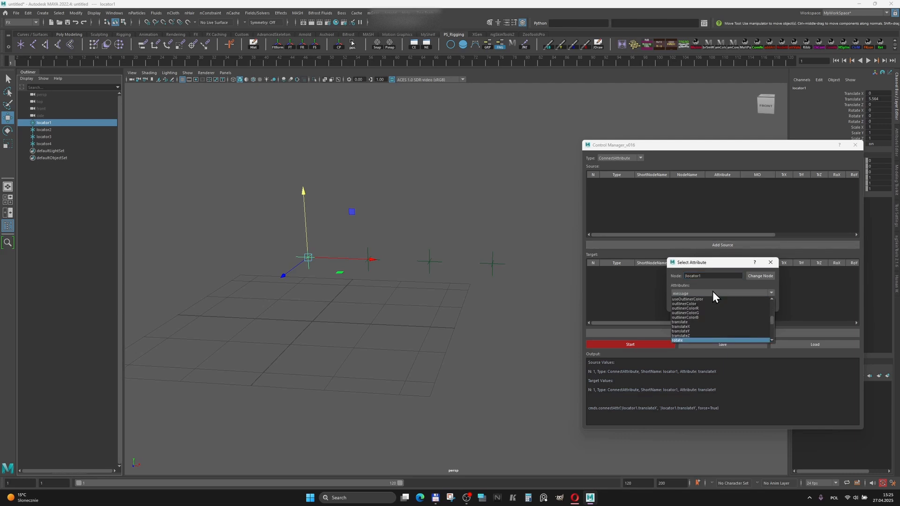
scroll(706, 299, "down", 1)
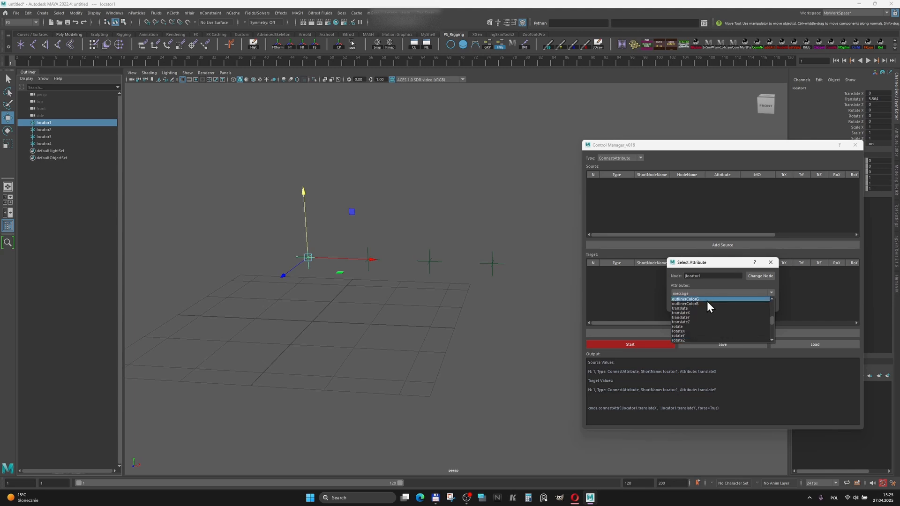
left_click(688, 331)
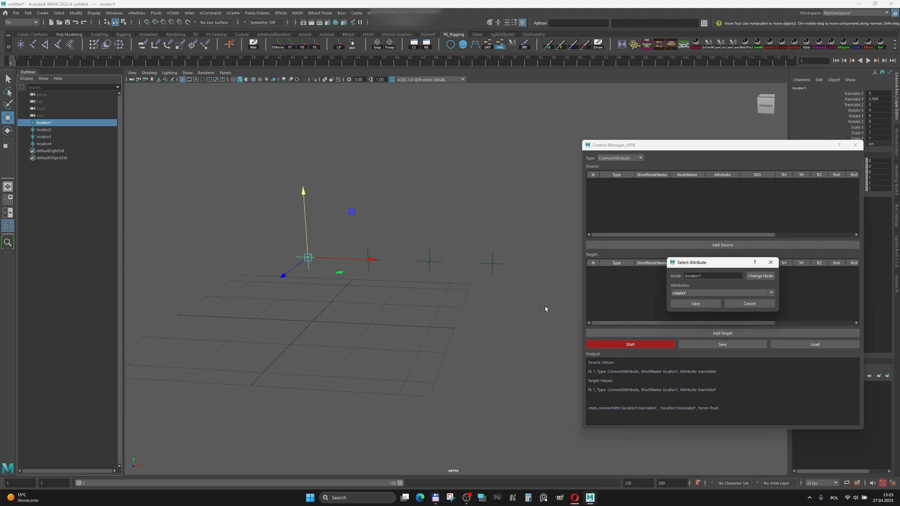
left_click(704, 305)
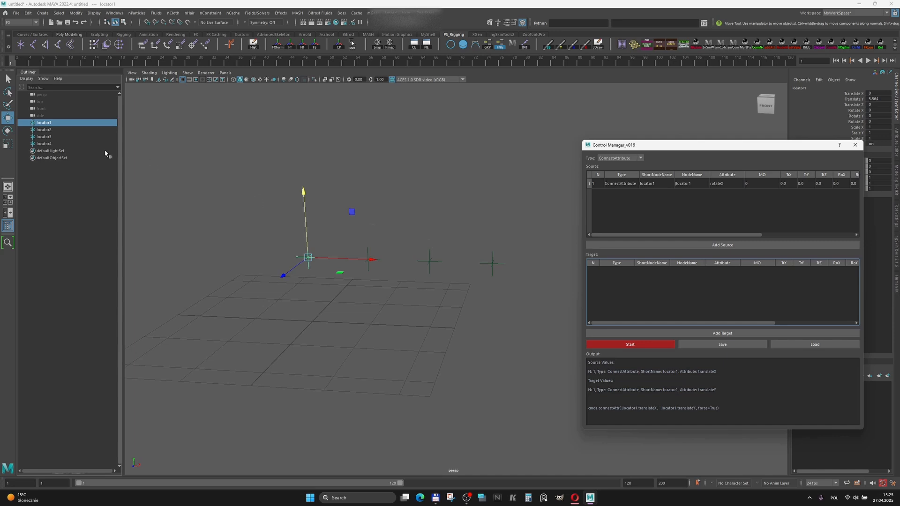
Add locator2 with its rotateX attribute as the ConnectAttribute target and run the connection.
left_click(53, 131)
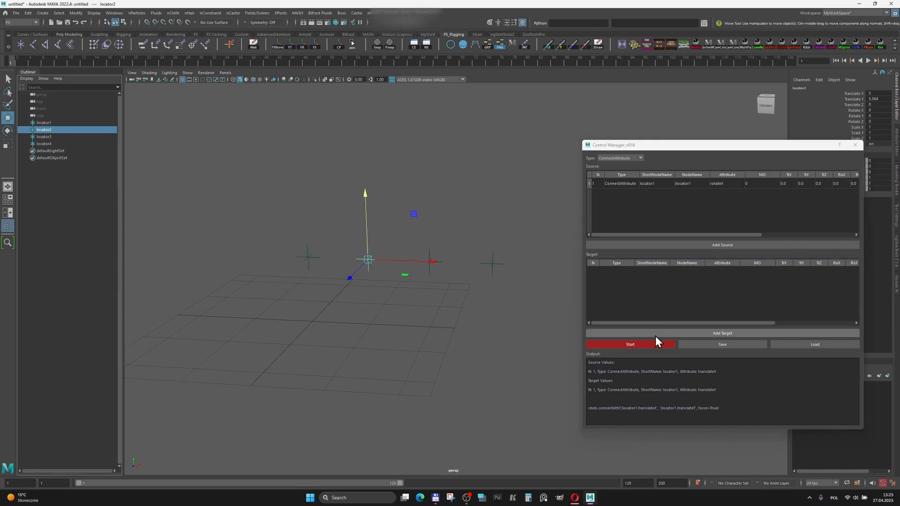
left_click(687, 333)
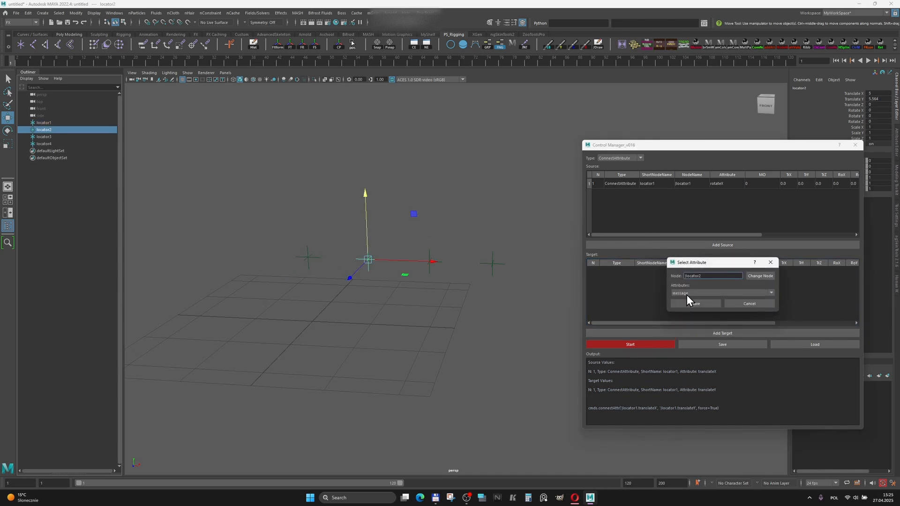
left_click(698, 293)
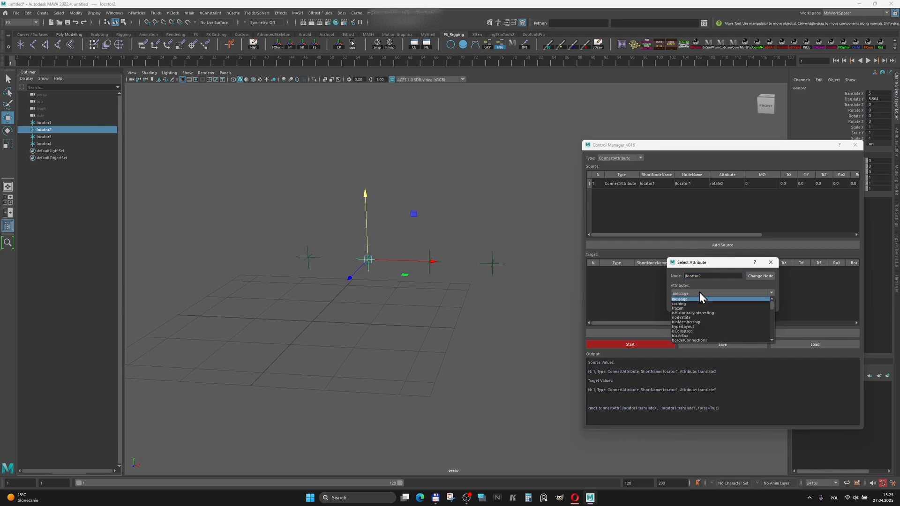
scroll(700, 302, "down", 20)
key("Down")
key("Down")
key("Down")
key("Down")
key("Down")
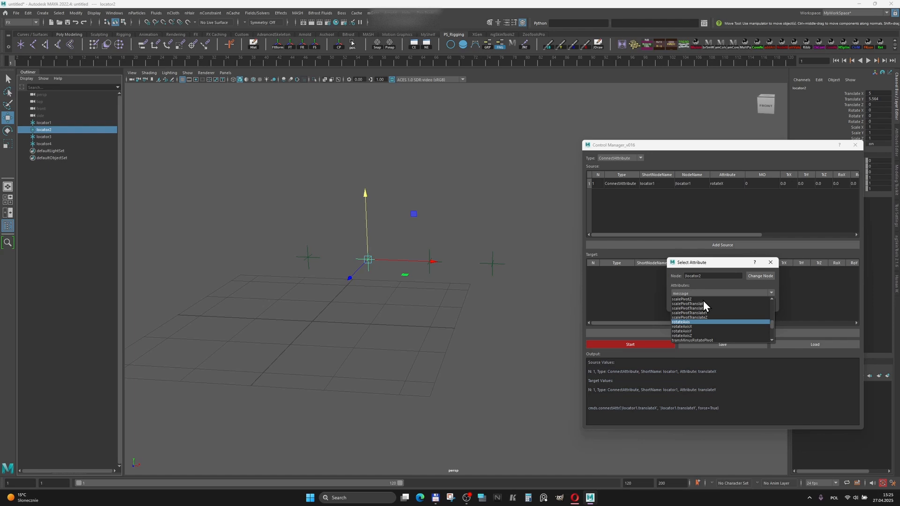
scroll(705, 304, "down", 3)
scroll(706, 307, "up", 10)
scroll(687, 318, "up", 2)
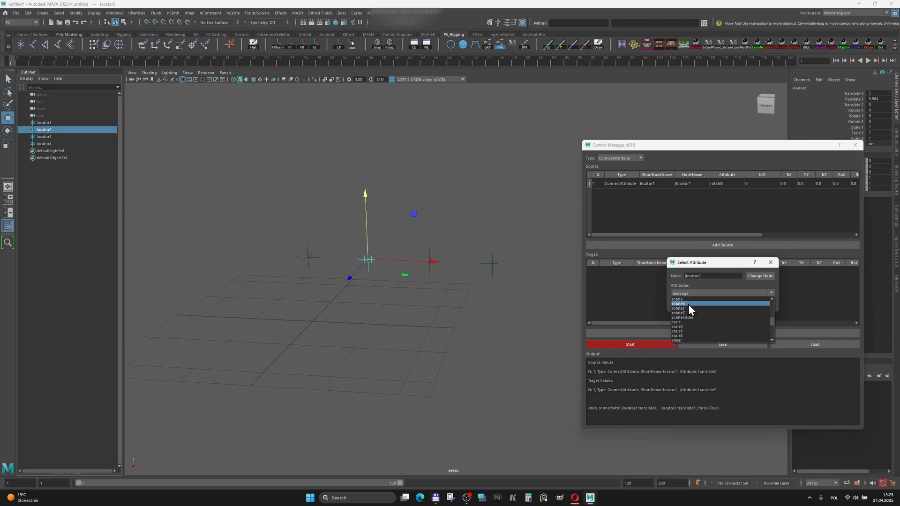
left_click(688, 304)
left_click(691, 305)
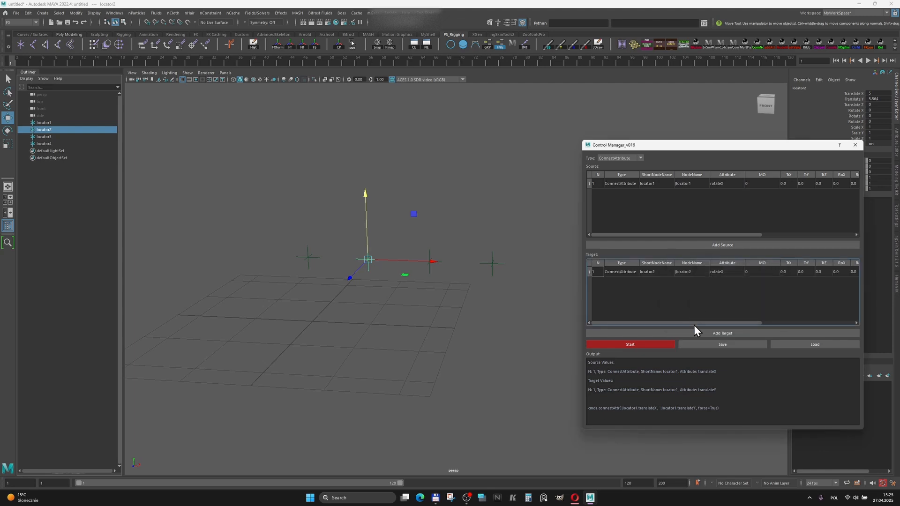
left_click(645, 344)
Test-rotate locator1, undo the rotation, and check locator2's Rotate X channel against locator1's.
left_click(308, 258)
key("e")
mouse_move(328, 251)
left_mouse_down()
mouse_move(302, 275)
mouse_move(334, 239)
mouse_move(267, 249)
mouse_move(331, 273)
mouse_move(276, 260)
mouse_move(323, 237)
left_mouse_up()
key("ctrl+z")
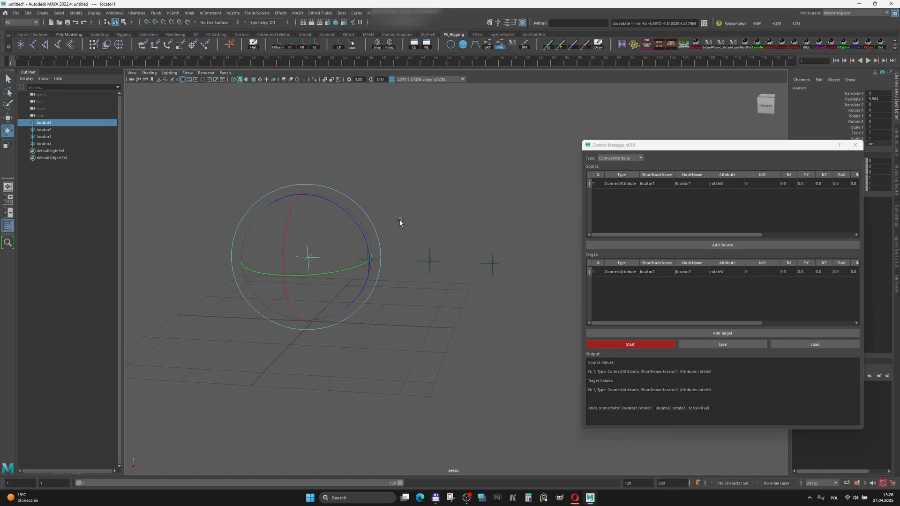
left_click_drag(400, 223, 359, 286)
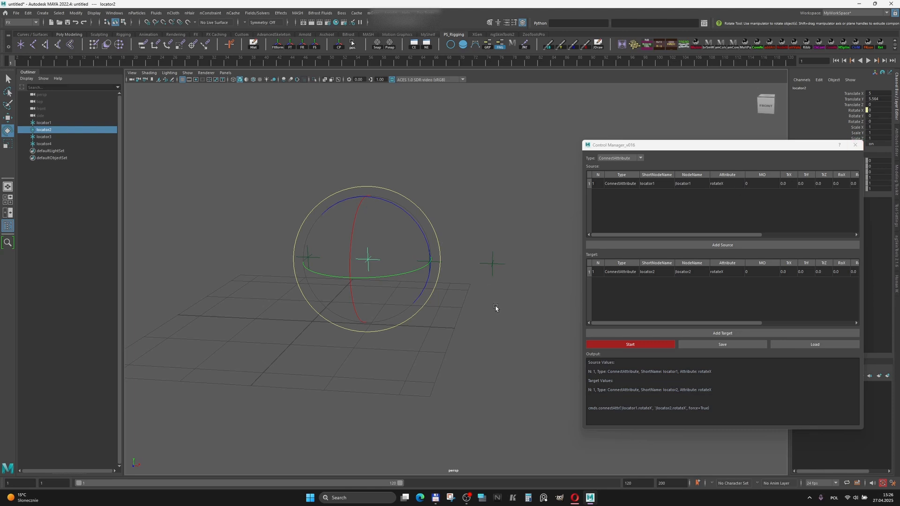
left_click(51, 123)
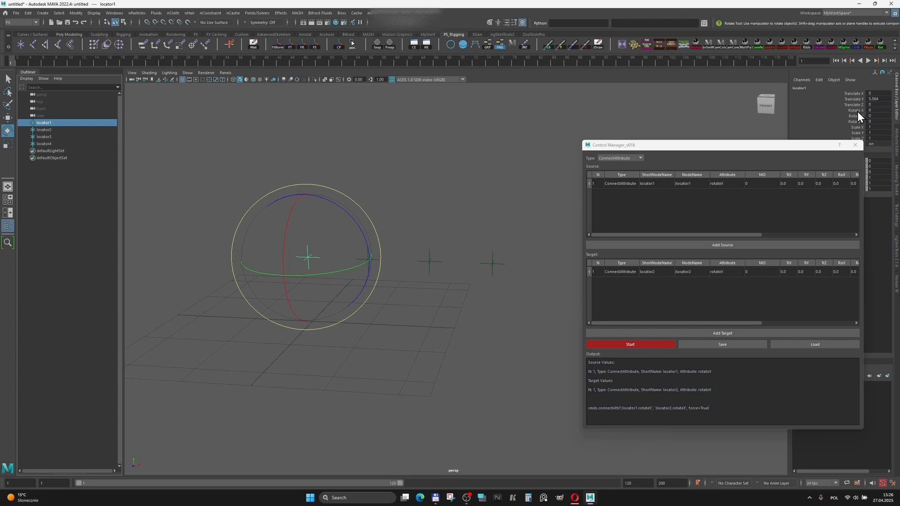
Test-rotate locator1 about its X axis twice, undoing each rotation.
left_click_drag(284, 228, 305, 277)
left_click_drag(459, 267, 436, 283, "alt")
key("ctrl+z")
left_click_drag(343, 246, 377, 249, "alt")
scroll(384, 246, "down", 5)
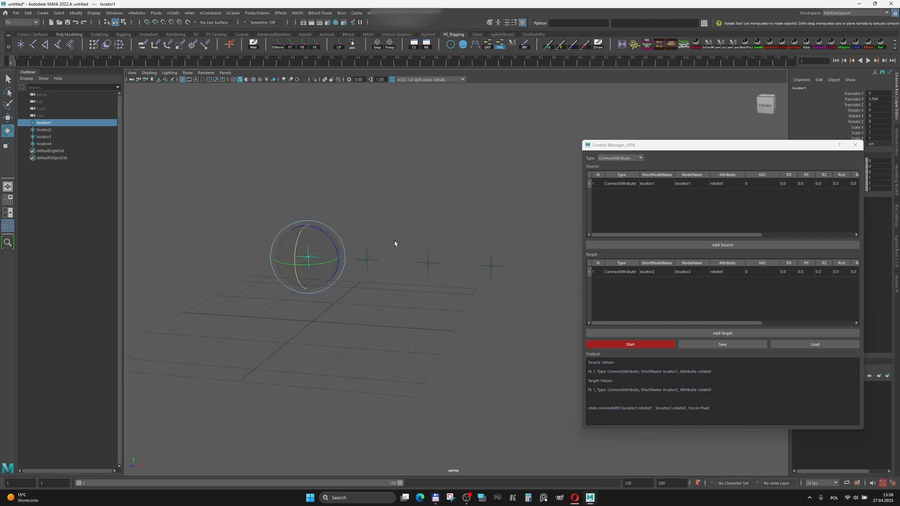
left_click_drag(303, 244, 299, 274)
key("ctrl+z")
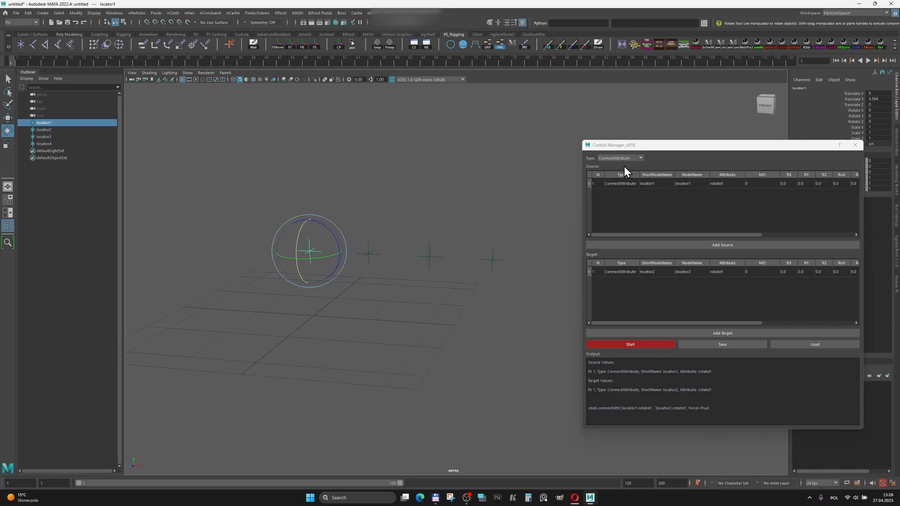
Switch the connection type to Parent and add locator2 as its source.
left_click(625, 158)
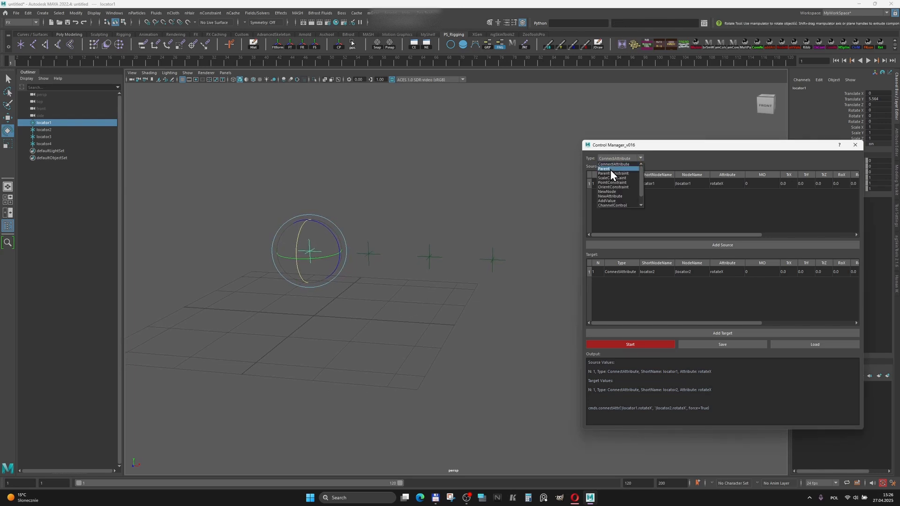
left_click(610, 169)
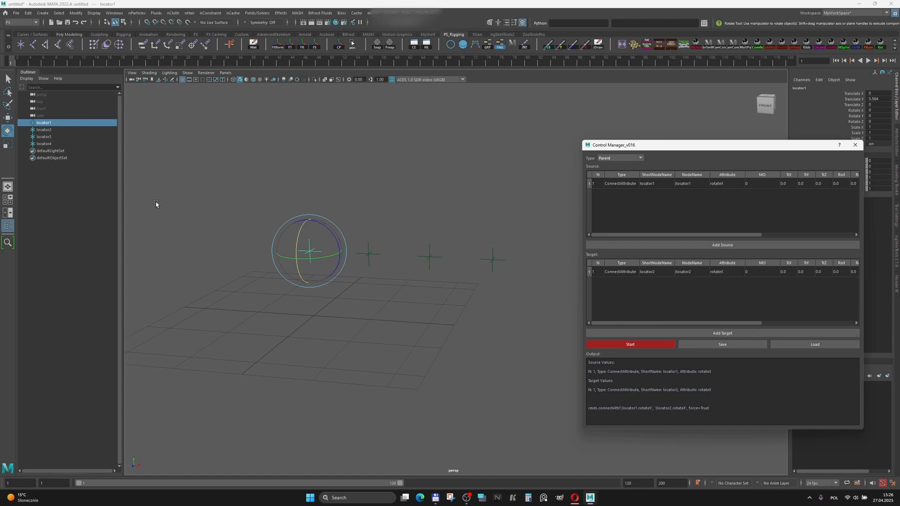
left_click(44, 130)
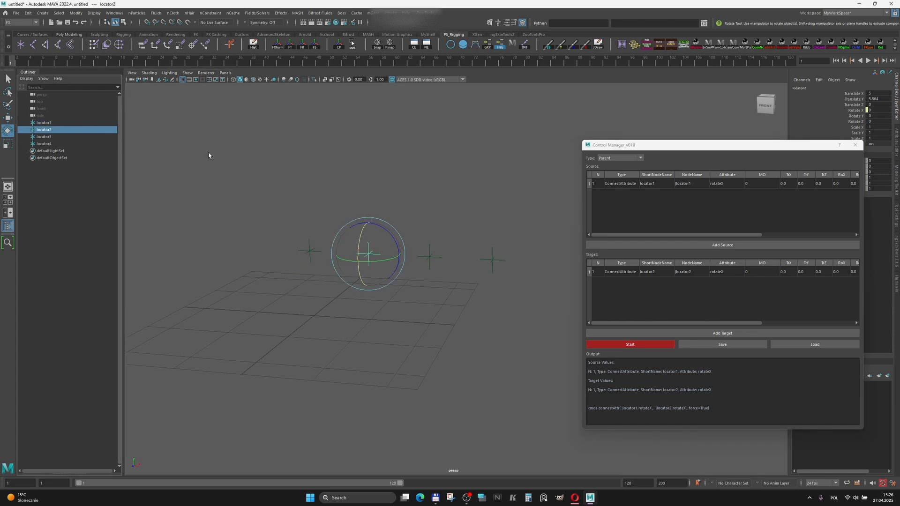
left_click(628, 157)
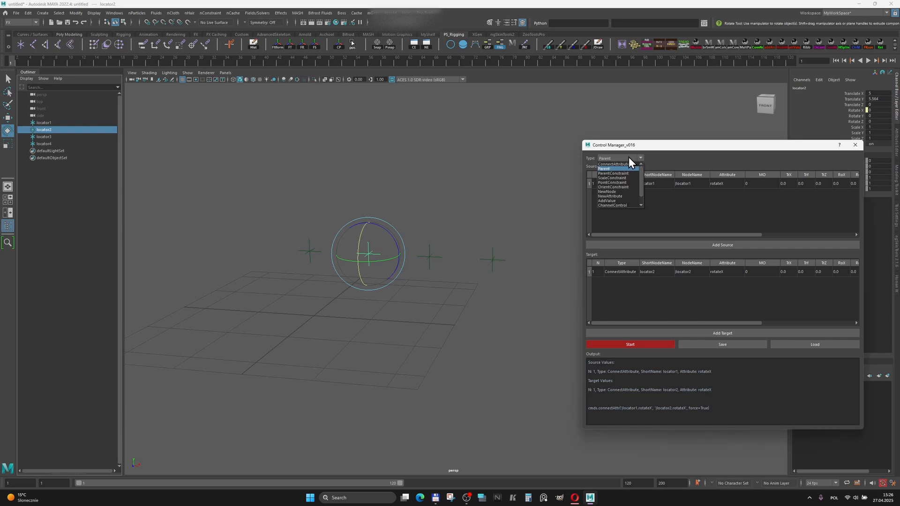
left_click(628, 157)
left_click(714, 245)
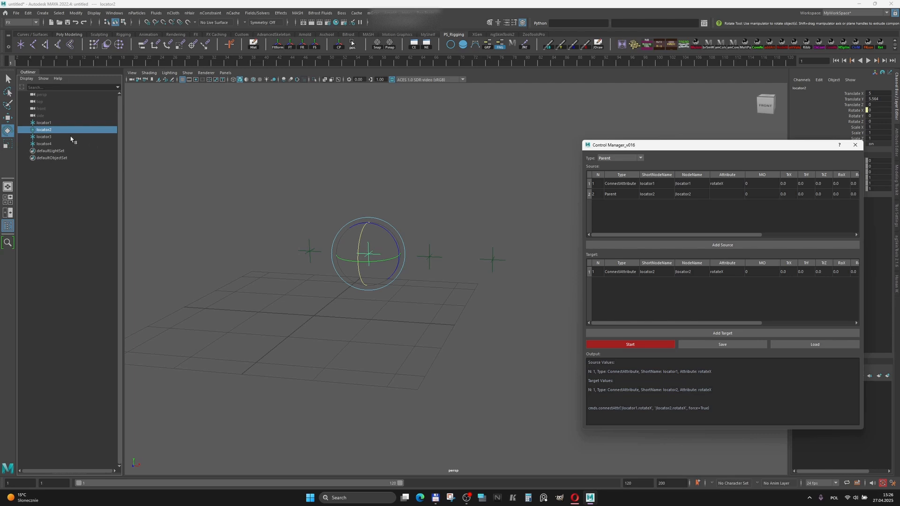
Add locator1 as the Parent target, run the setup, and expand locator1's hierarchy to check locator2.
left_click(44, 123)
left_click(719, 333)
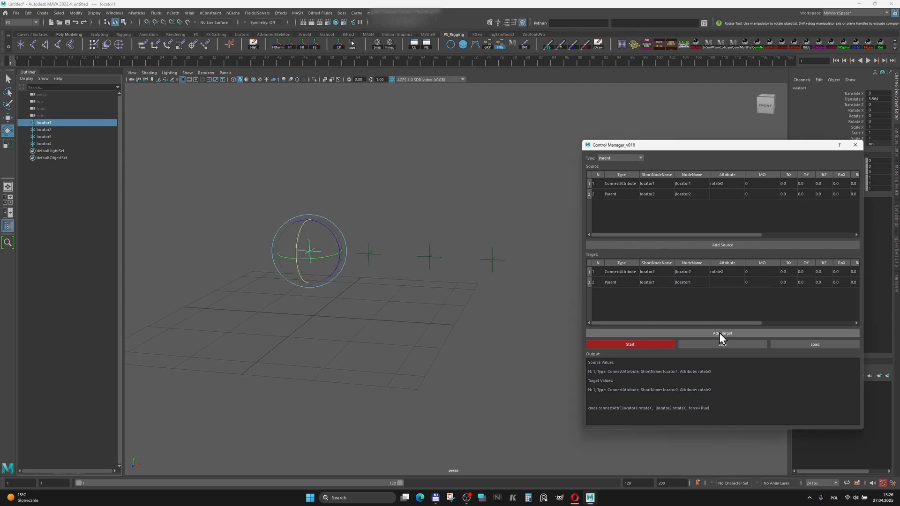
left_click(635, 344)
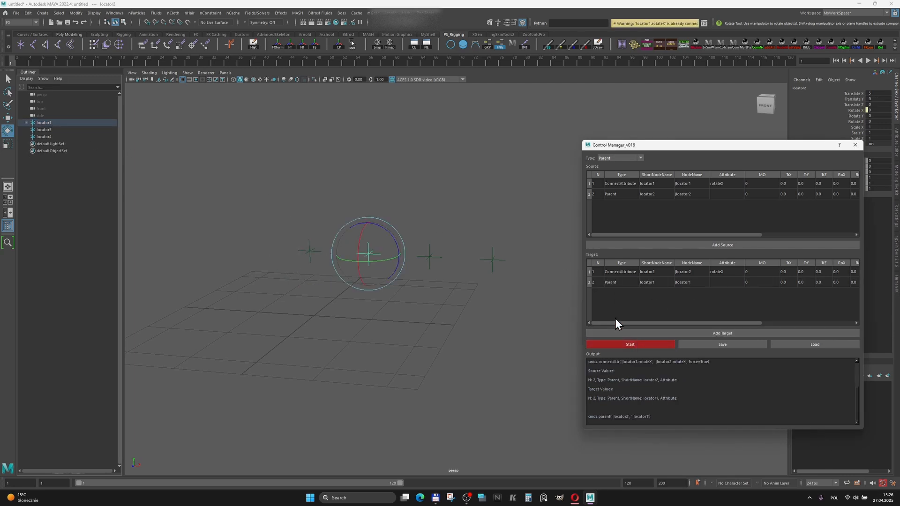
left_click(26, 122)
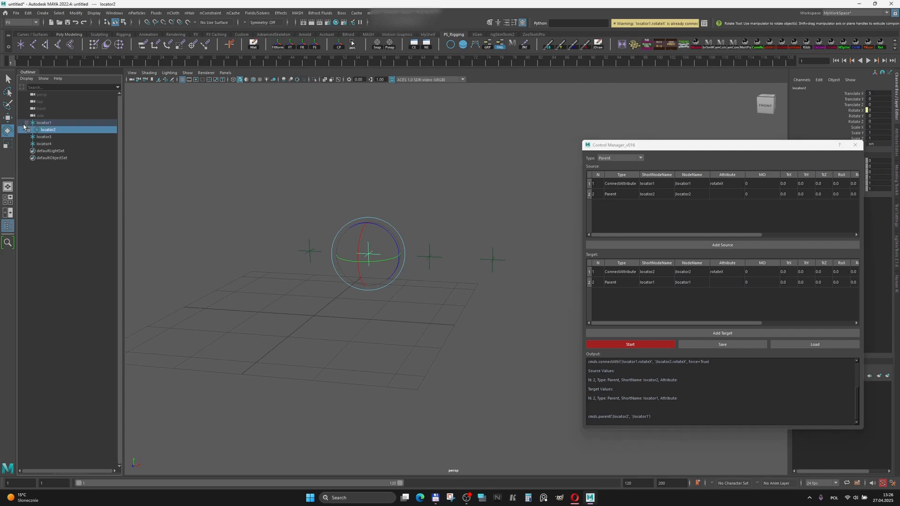
left_click_drag(49, 129, 48, 134)
Add locator1 as a ParentConstraint source with Maintain Offset and all translate and rotate axes enabled.
left_click(617, 158)
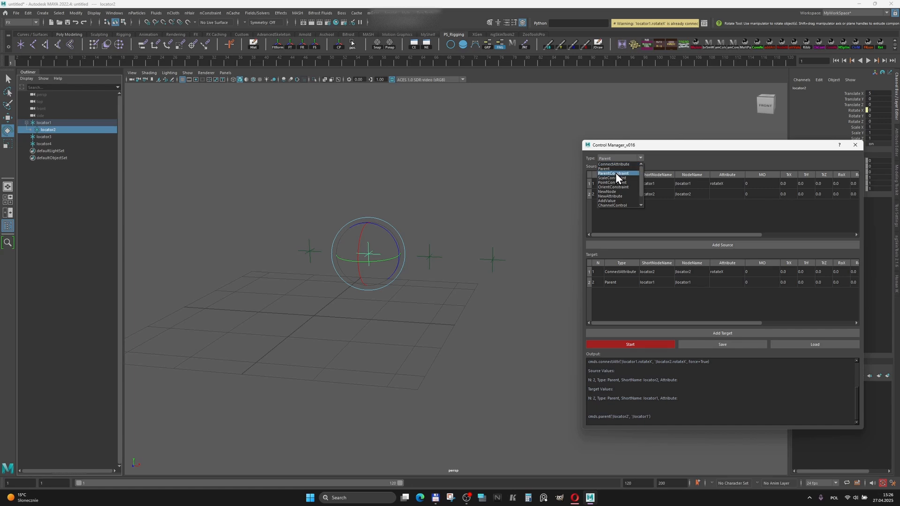
left_click(614, 173)
left_click(44, 123)
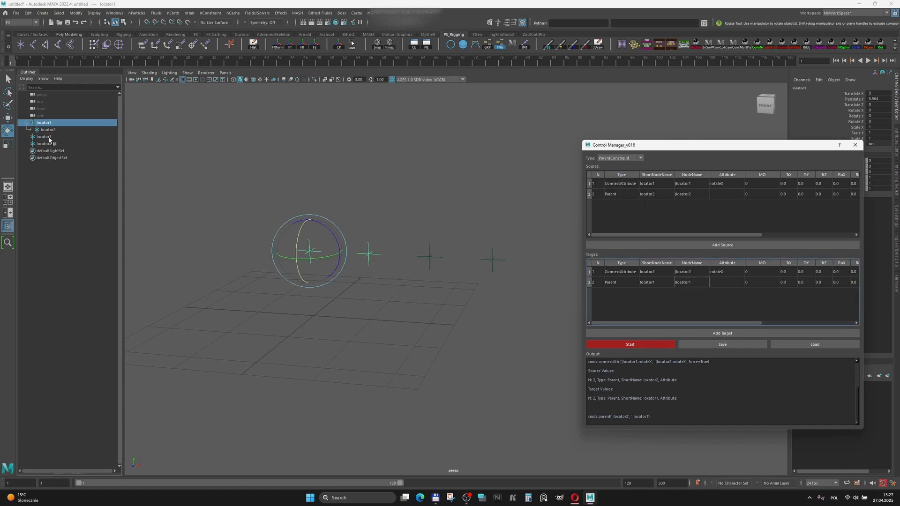
left_click(721, 244)
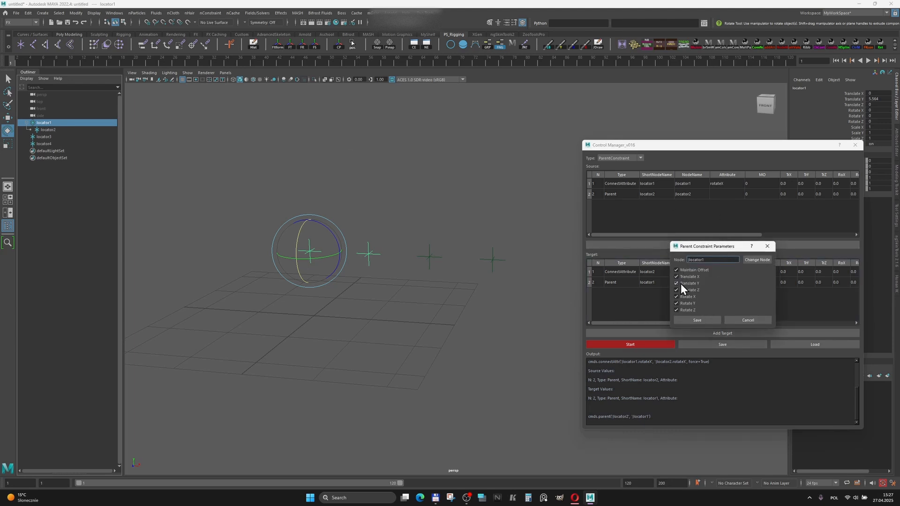
left_click(704, 321)
Add locator3 as the ParentConstraint target and run the setup.
left_click(52, 137)
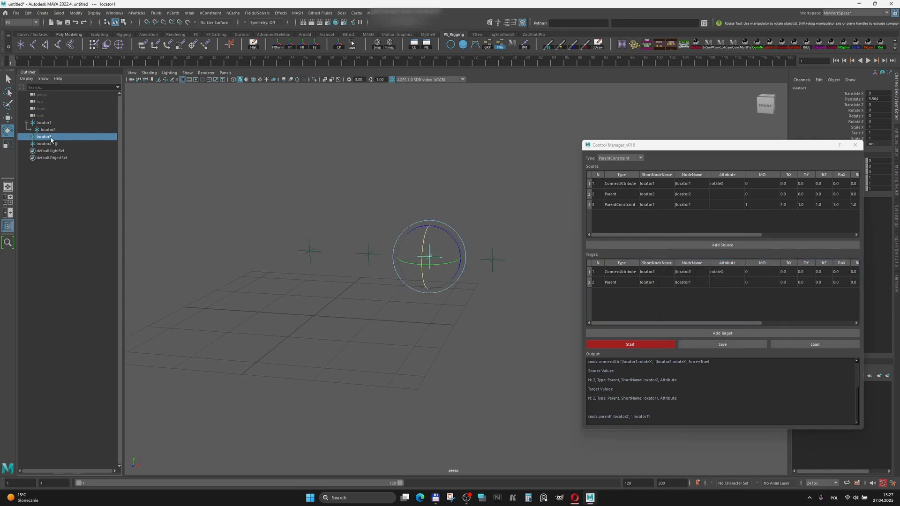
left_click(687, 333)
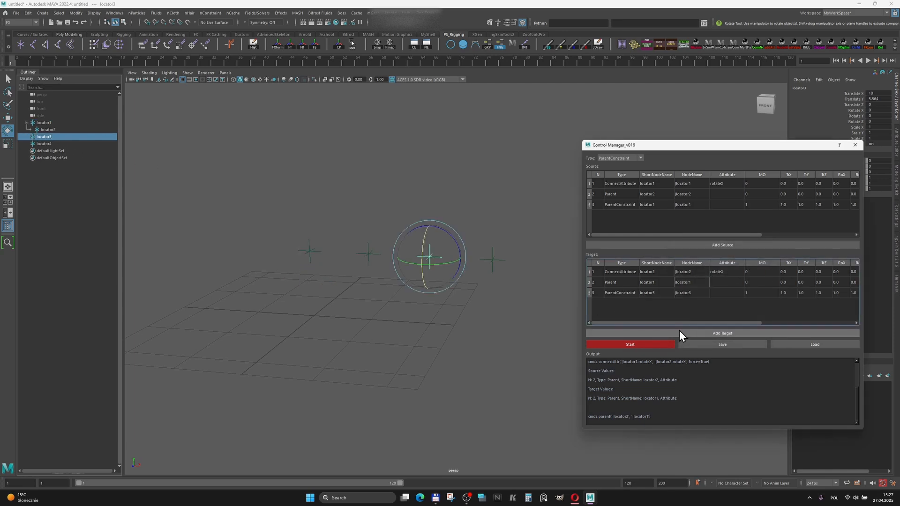
left_click(640, 345)
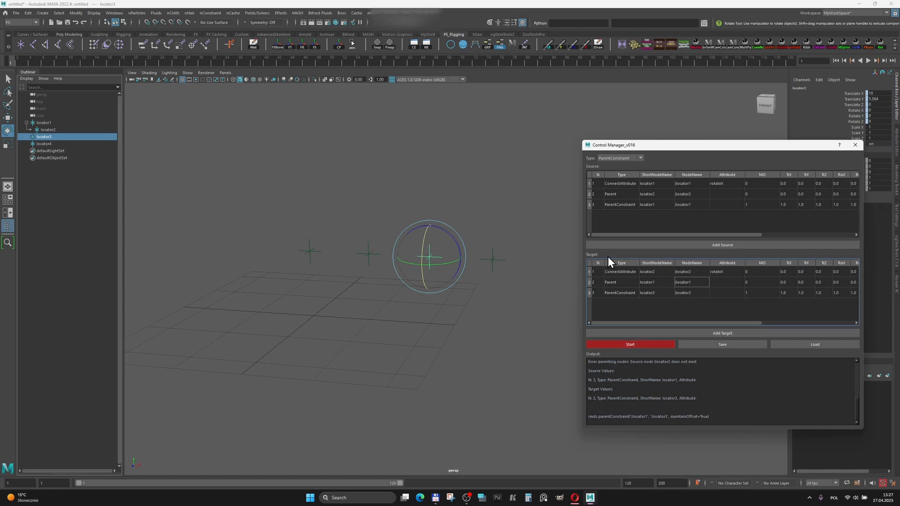
Test the rotation of locator1, and add it as a ScaleConstraint source with Maintain Offset and all scale axes enabled.
left_click(53, 124)
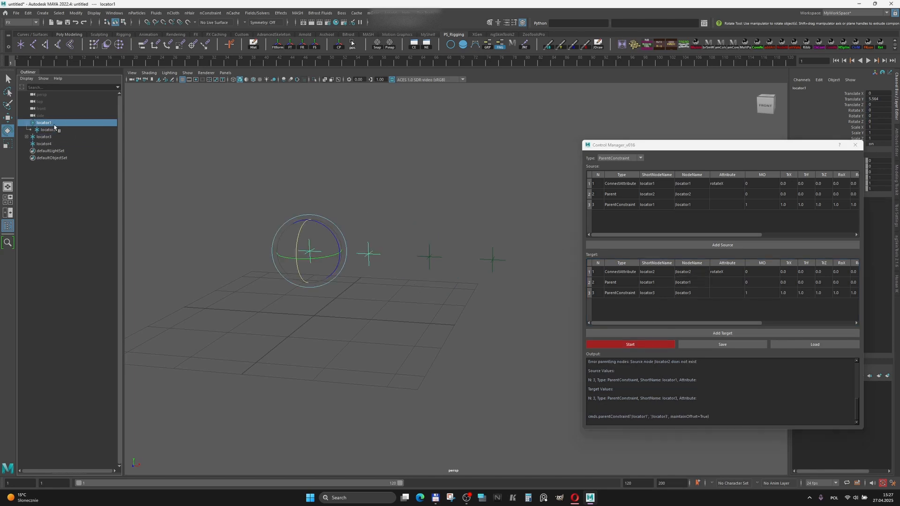
mouse_move(336, 237)
left_mouse_down()
mouse_move(339, 255)
mouse_move(317, 206)
mouse_move(336, 237)
left_mouse_up()
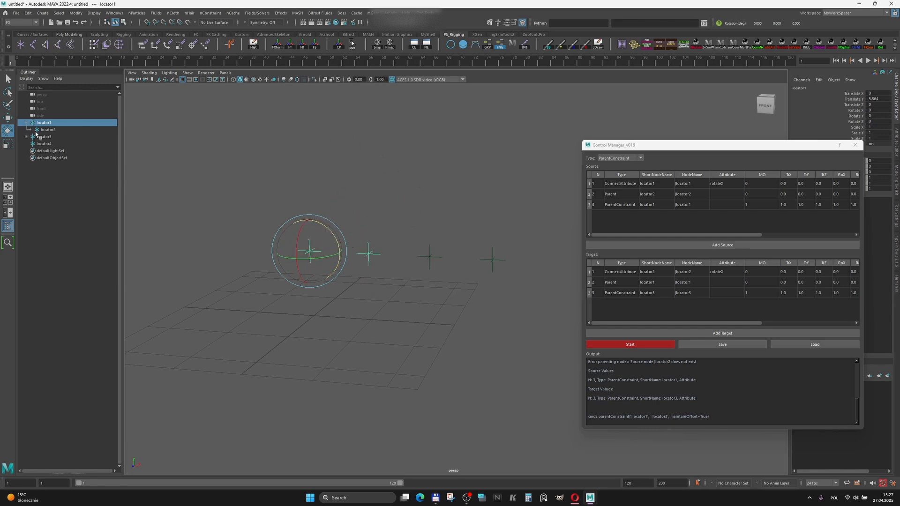
left_click(626, 159)
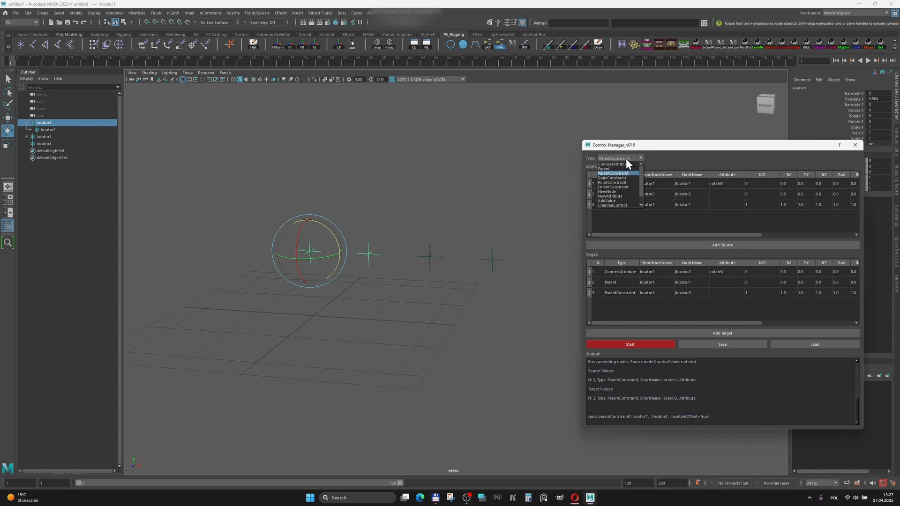
left_click(617, 178)
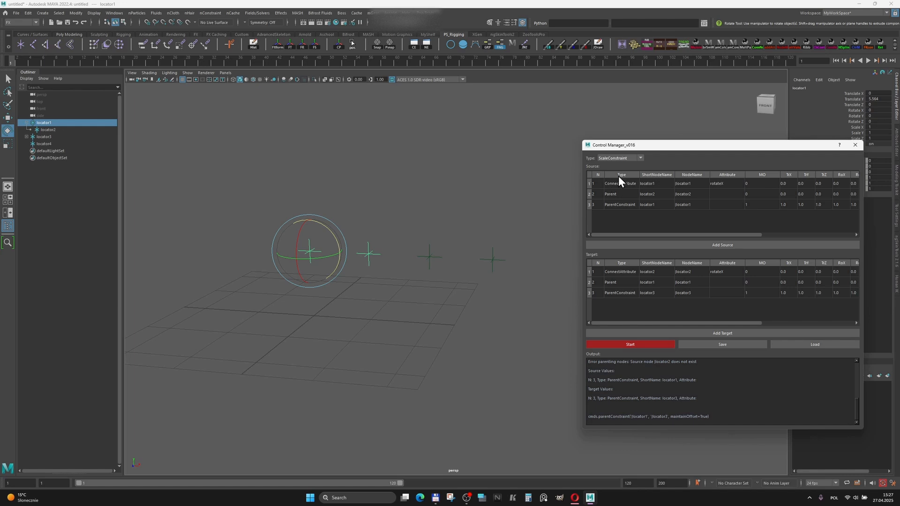
left_click(717, 245)
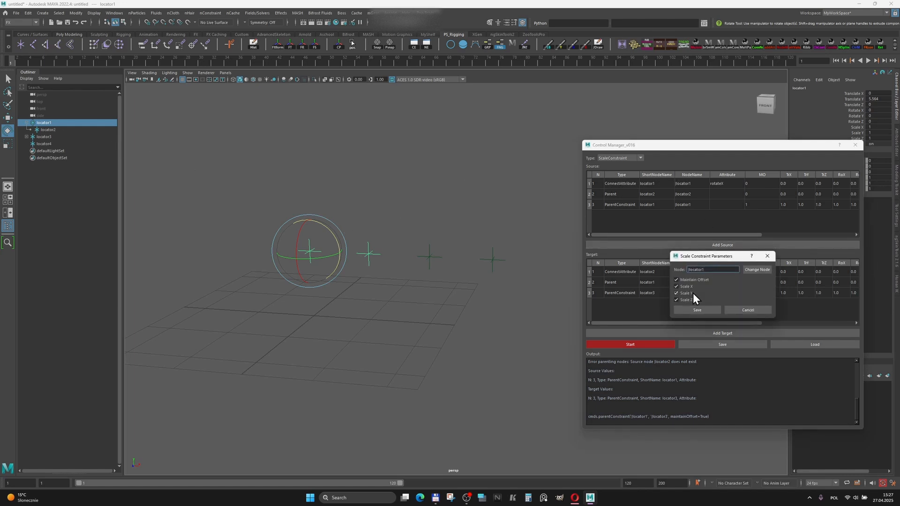
left_click(696, 311)
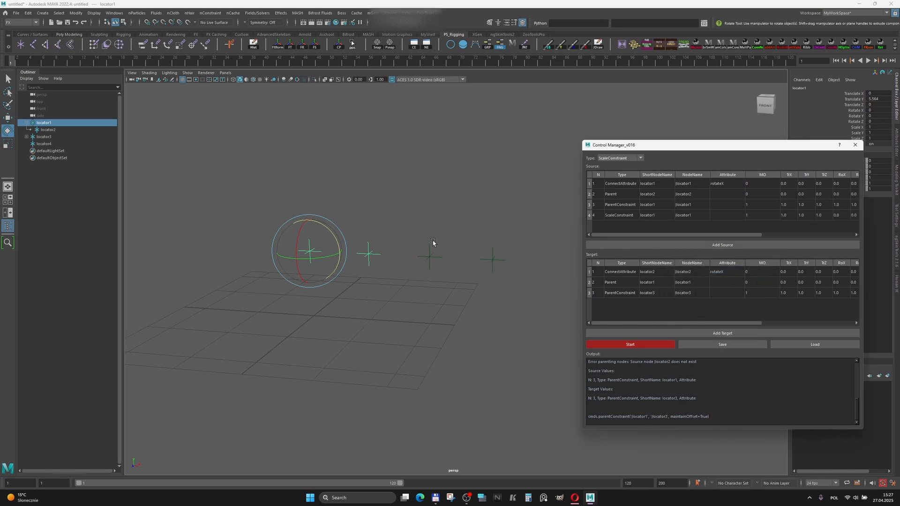
Add locator3 as the ScaleConstraint target and run the setup.
left_click(47, 137)
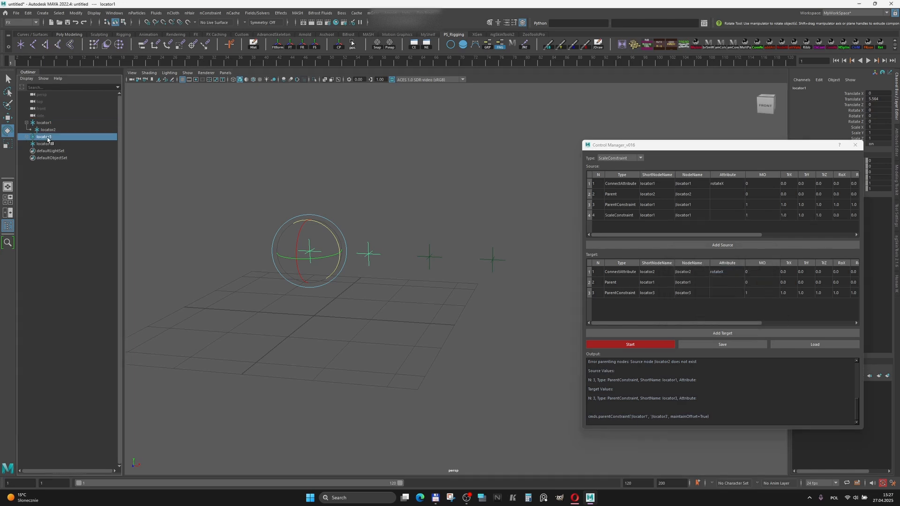
left_click(715, 335)
left_click(657, 344)
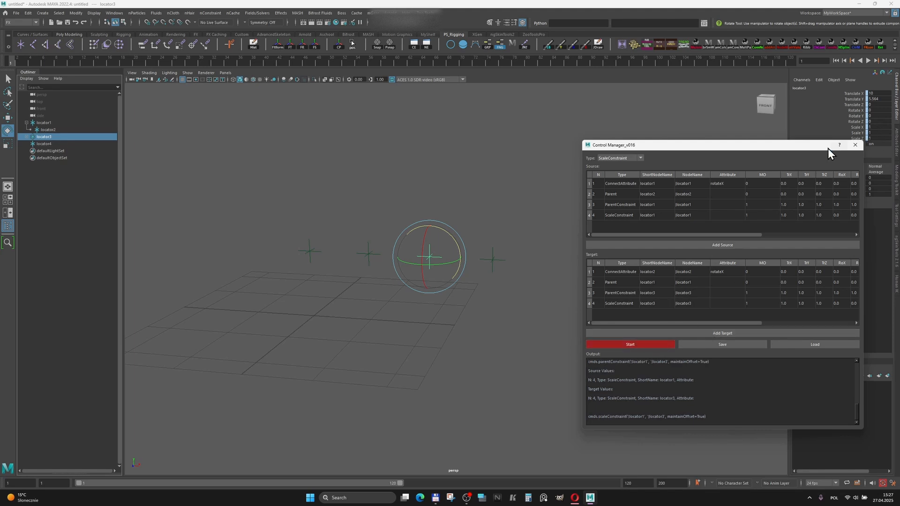
left_click_drag(827, 148, 814, 164)
Try scaling locator1 to test the scale constraint, undo that change, and unparent locator2 from locator1.
left_click_drag(289, 229, 341, 261)
key("r")
key("ctrl+z")
left_click(45, 130)
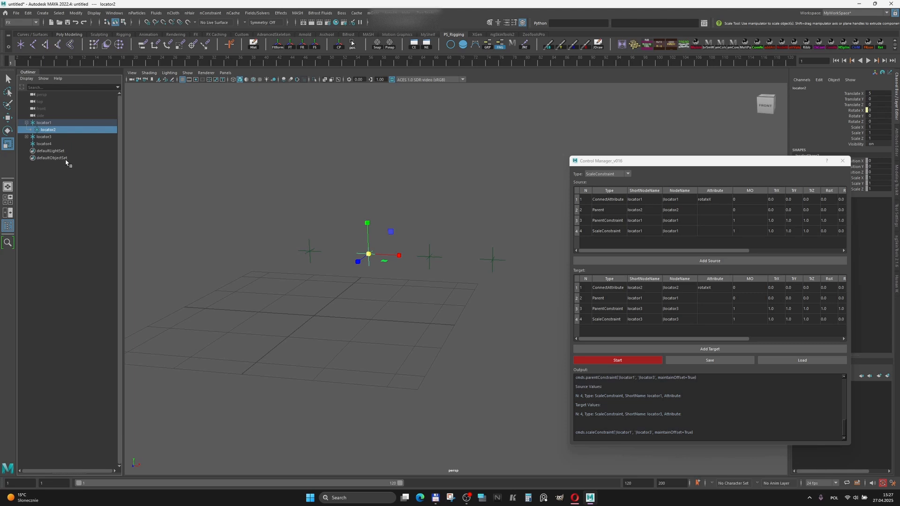
middle_click_drag(65, 161, 66, 163)
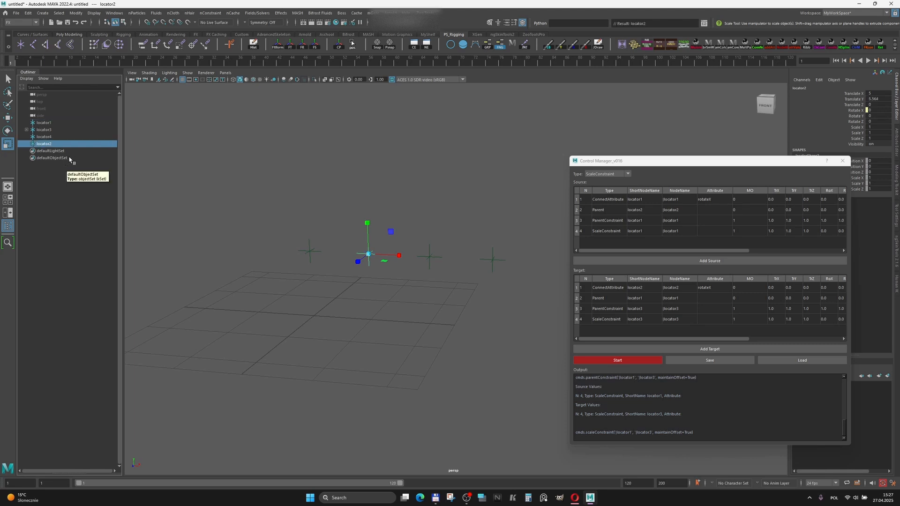
Show the PointConstraint and OrientConstraint types, and set the connection type to NewNode.
left_click(603, 174)
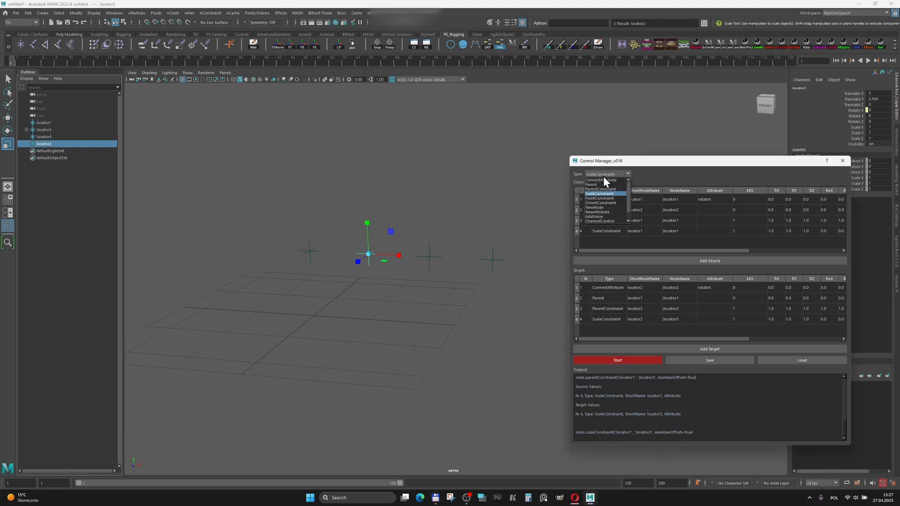
left_click(603, 198)
left_click(603, 174)
left_click(595, 203)
left_click(606, 173)
left_click(603, 207)
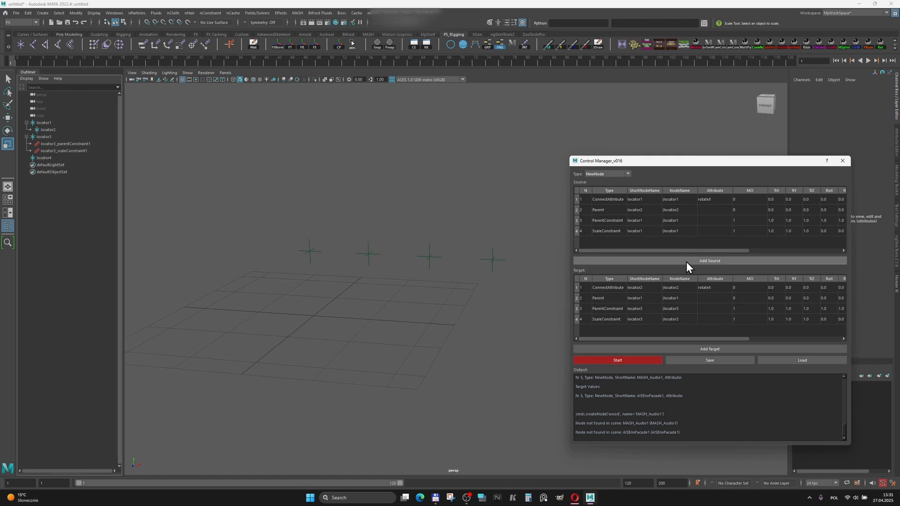
Add a rock node as the NewNode source.
left_click(686, 262)
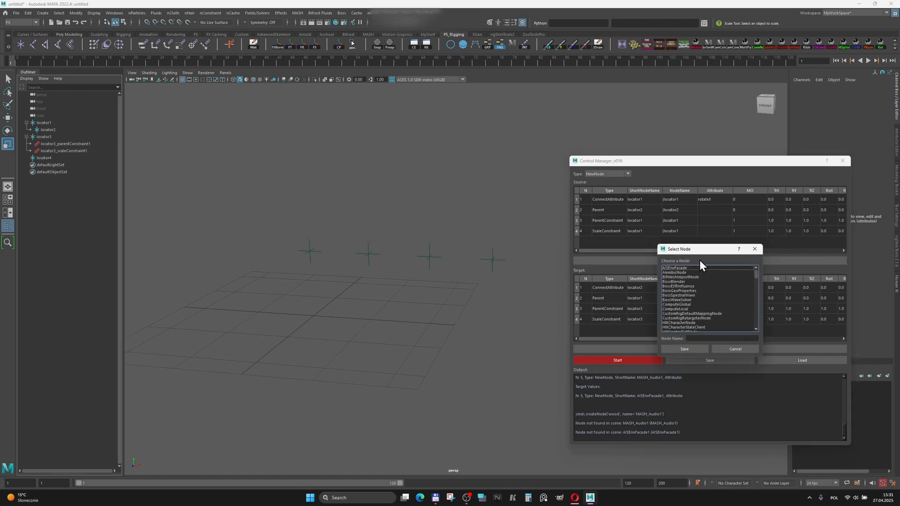
left_click_drag(757, 274, 757, 278)
scroll(715, 293, "down", 4)
scroll(714, 294, "down", 10)
scroll(757, 289, "down", 2)
left_click_drag(757, 289, 758, 310)
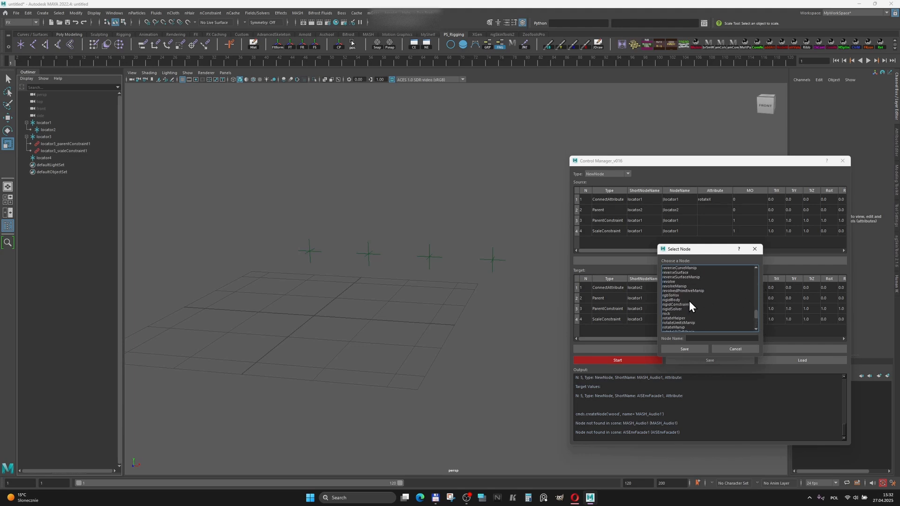
scroll(689, 301, "down", 1)
left_click(670, 313)
left_click(687, 350)
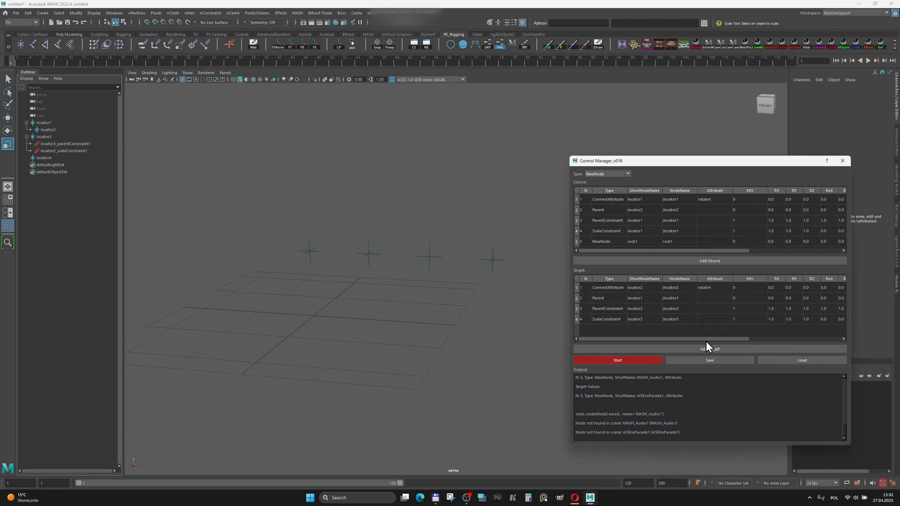
Add an AISEnvFacade node as the NewNode target and run the setup.
left_click(709, 349)
left_click(678, 268)
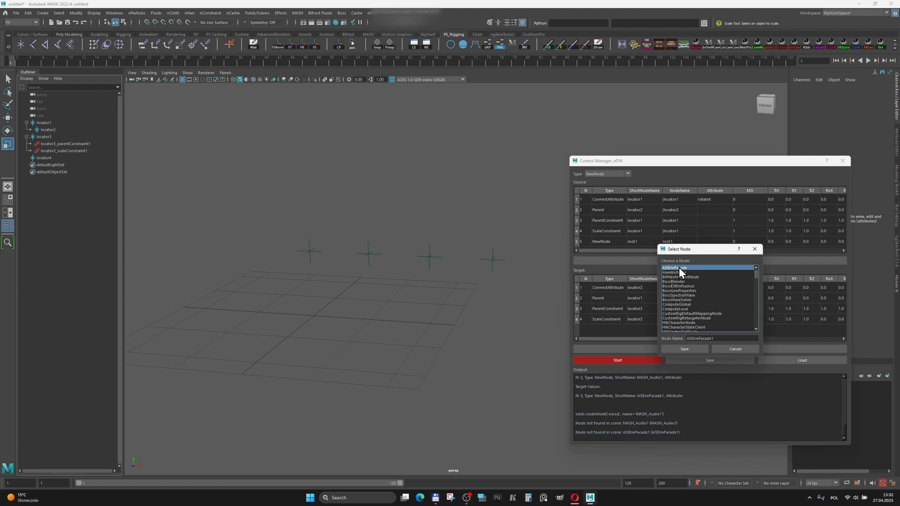
left_click(682, 349)
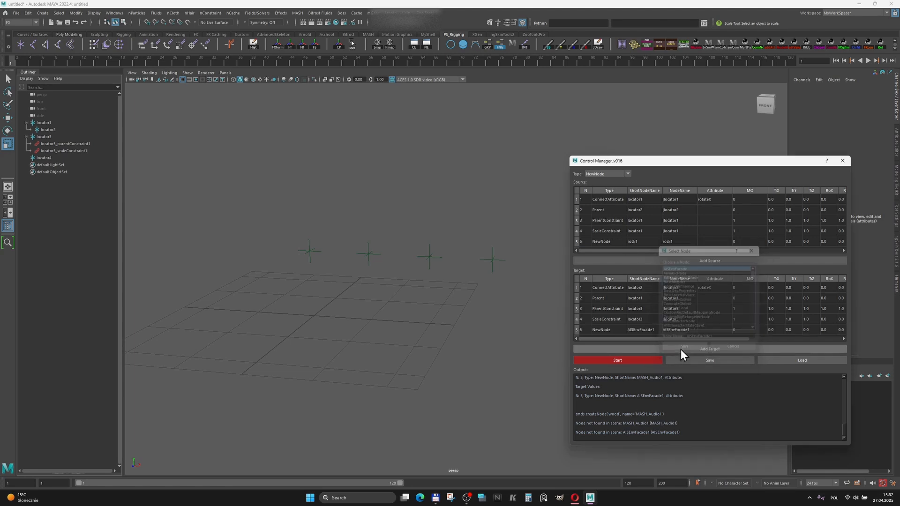
left_click(620, 360)
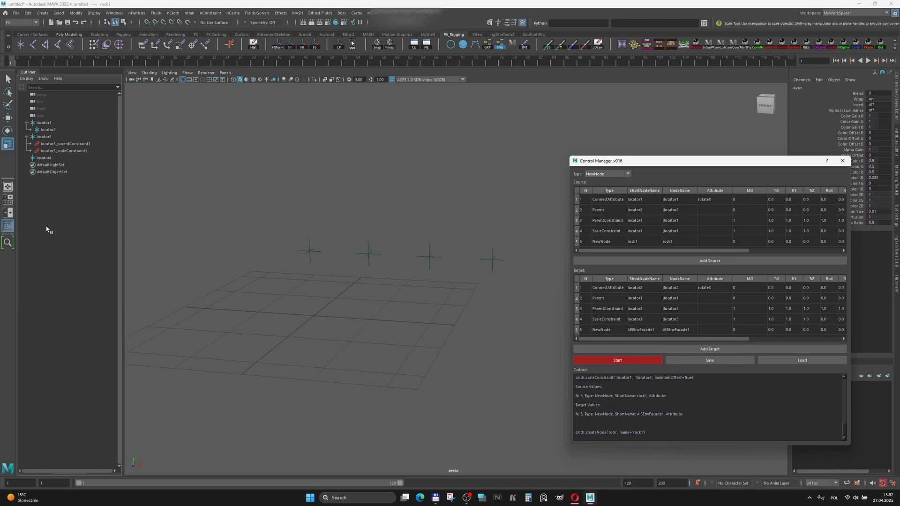
Make the Outliner list non-DAG objects too, and select the new rock node in it.
right_click(74, 206)
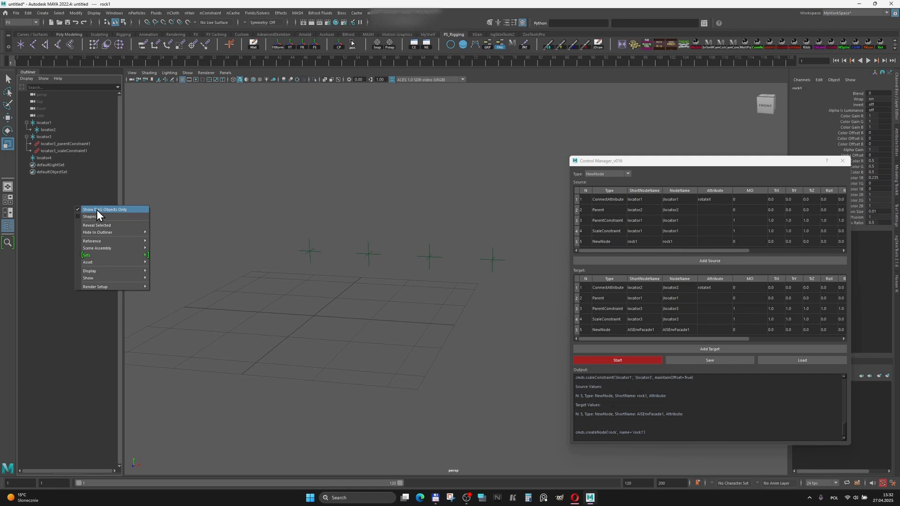
left_click(96, 209)
left_click(43, 292)
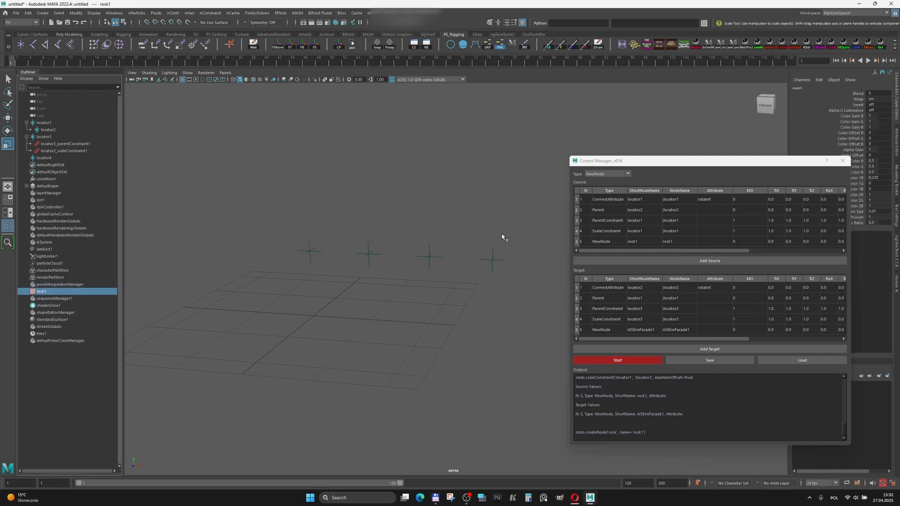
Switch the connection type to NewAttribute and start a source entry on locator1 with the attribute name NameNewAttr.
left_click(607, 175)
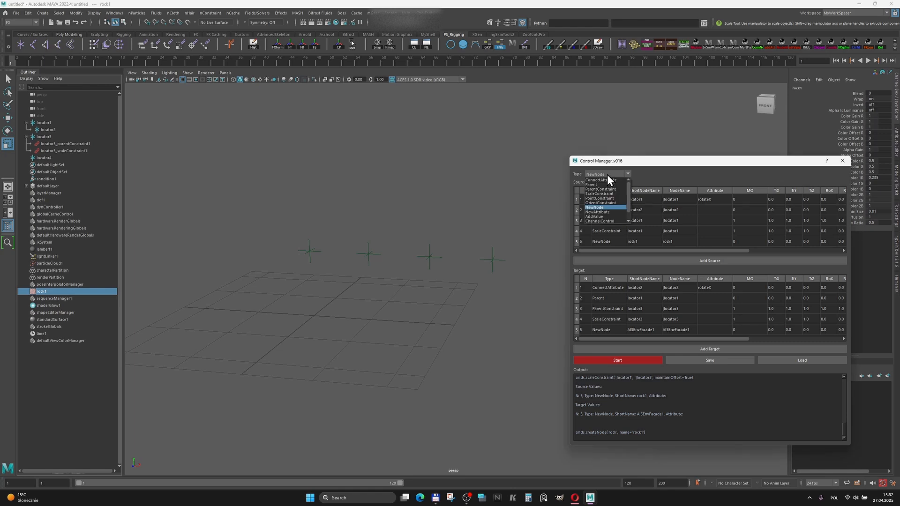
left_click(605, 211)
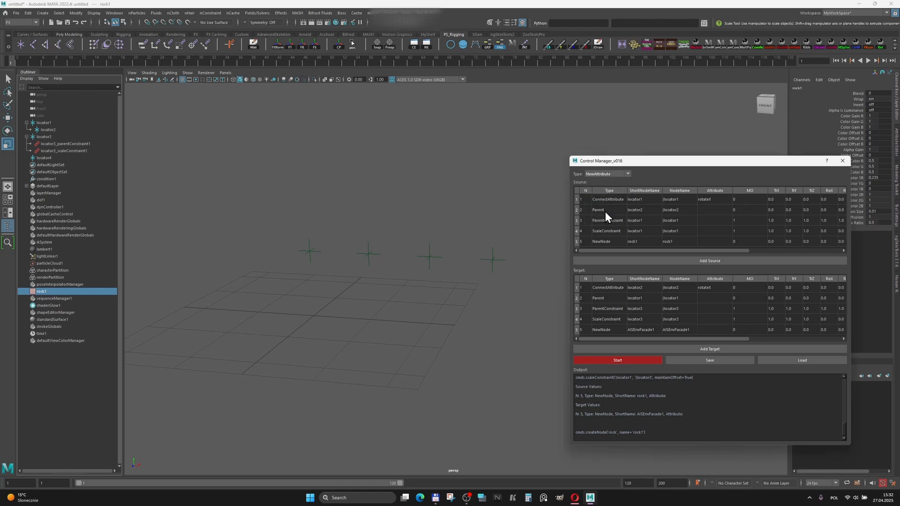
left_click(43, 123)
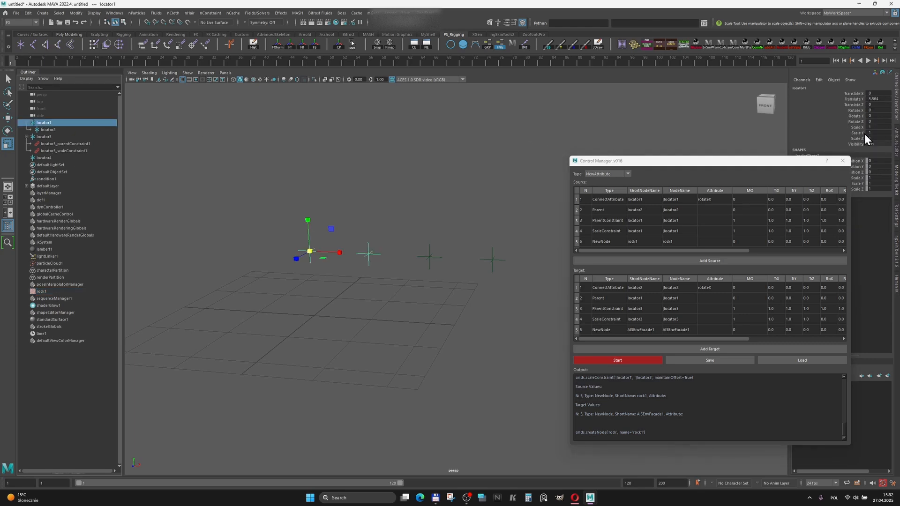
left_click_drag(778, 161, 740, 170)
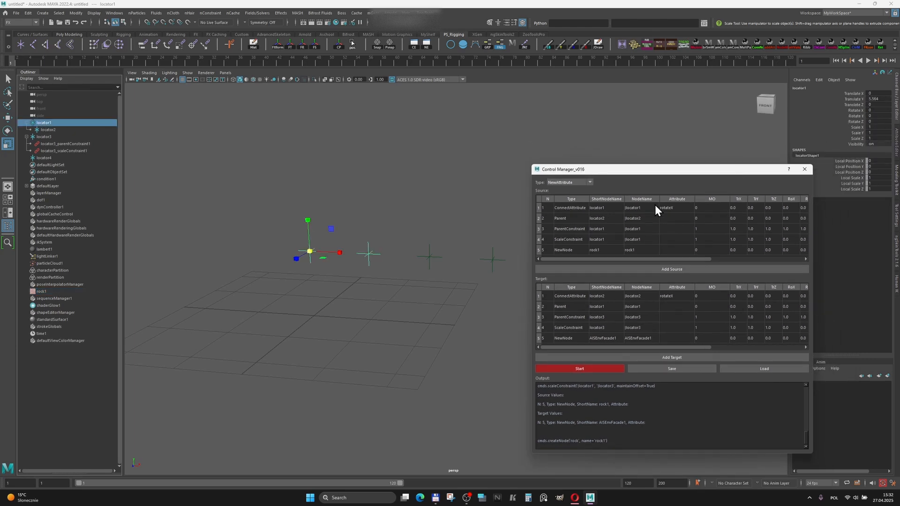
left_click(665, 269)
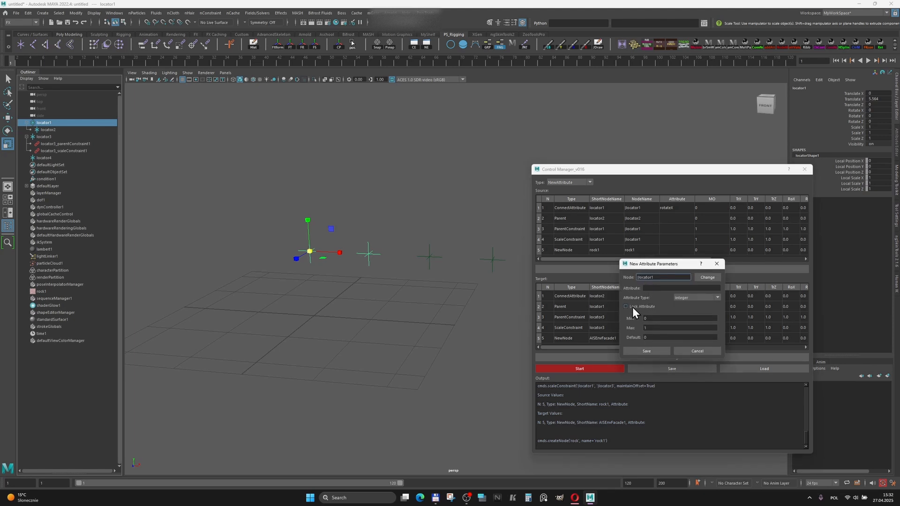
left_click(664, 288)
type("NameNewAttr")
Set the new attribute's type to enum with the names Attr1 and Attr2, and save the source entry.
left_click(693, 297)
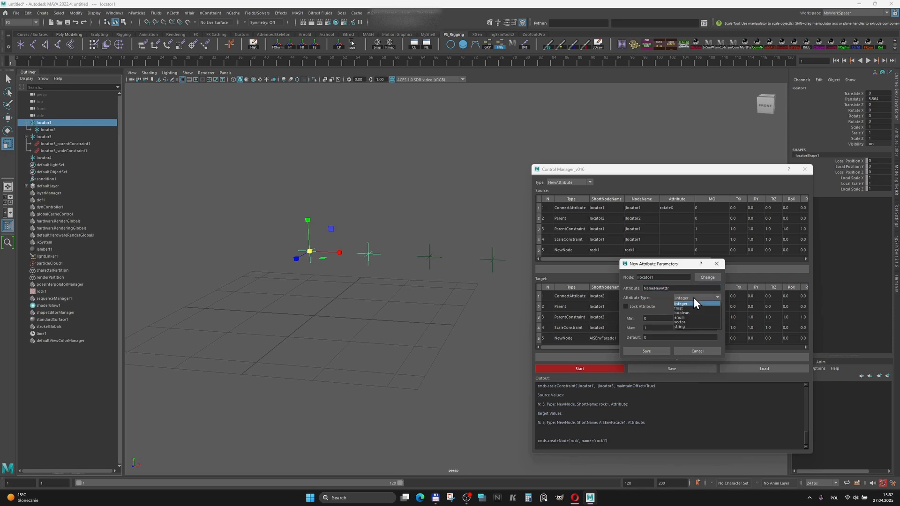
left_click(685, 318)
left_click(649, 336)
type("Weer")
key("BackSpace")
key("BackSpace")
key("BackSpace")
key("BackSpace")
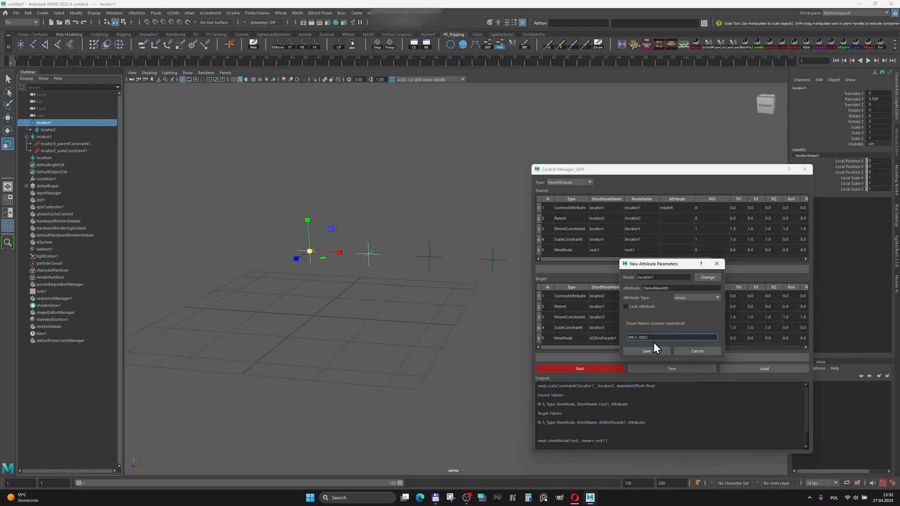
left_click(646, 351)
Add locator1 as the NewAttribute target with default parameters, run the setup, and check the Name New Attr options on locator1.
left_click(609, 268)
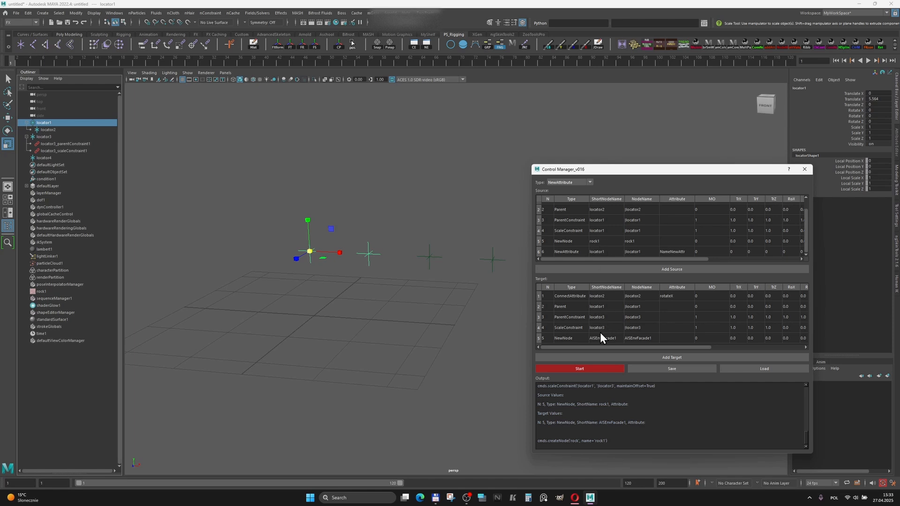
left_click(608, 357)
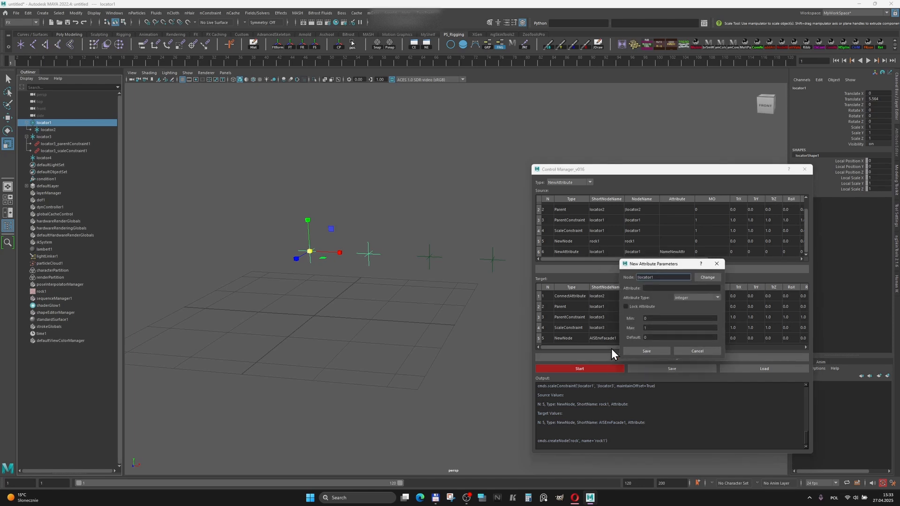
left_click(647, 351)
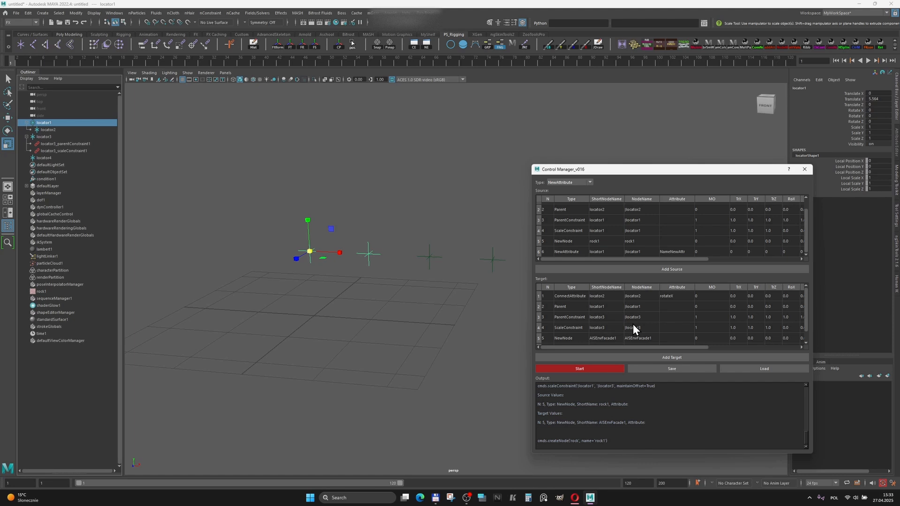
left_click(598, 368)
left_click(879, 149)
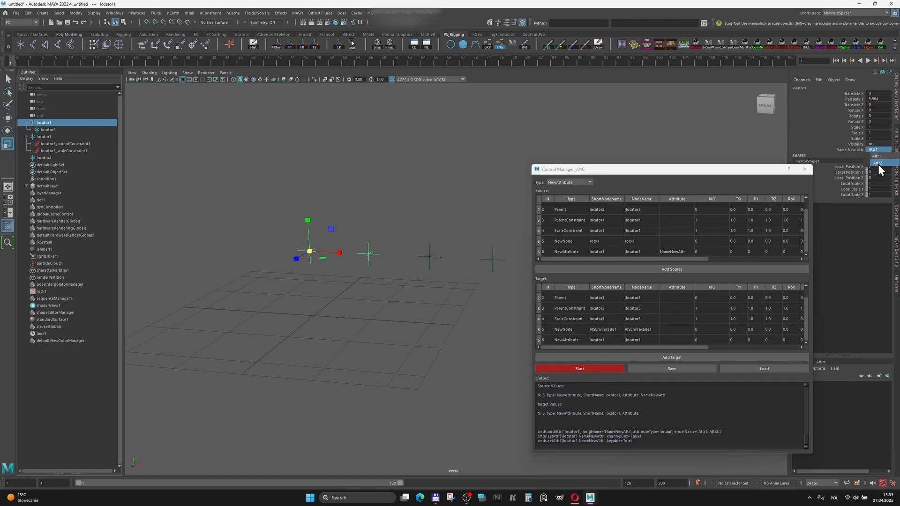
left_click(850, 149)
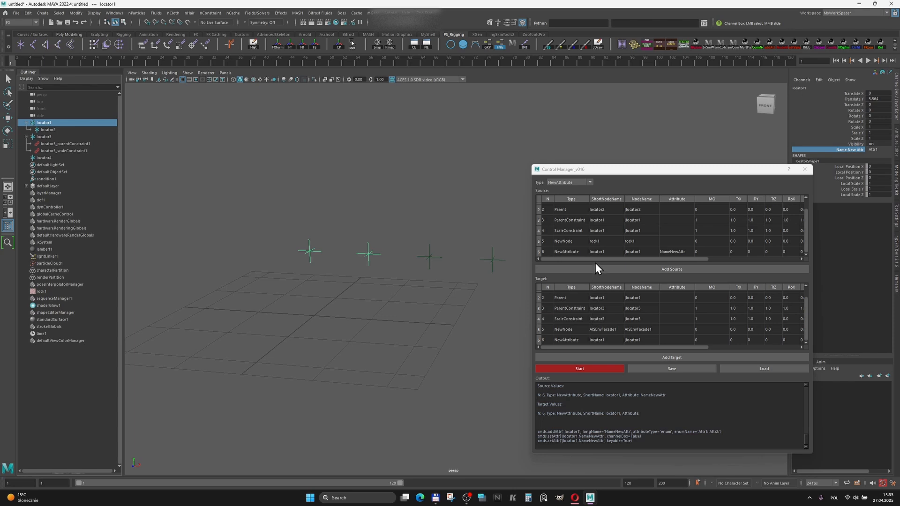
Switch the connection type to AddValue and add locator1 source and target entries for translateX, with an integer value of 10.
left_click(567, 182)
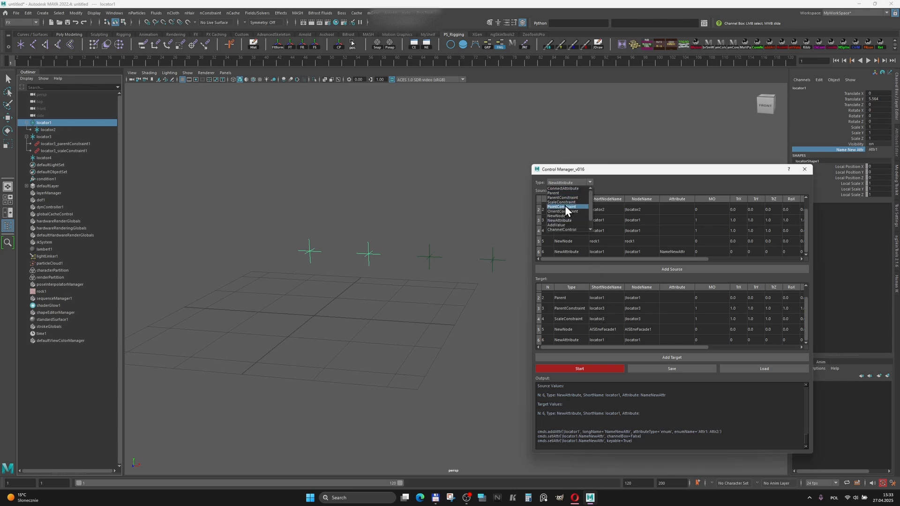
left_click(563, 225)
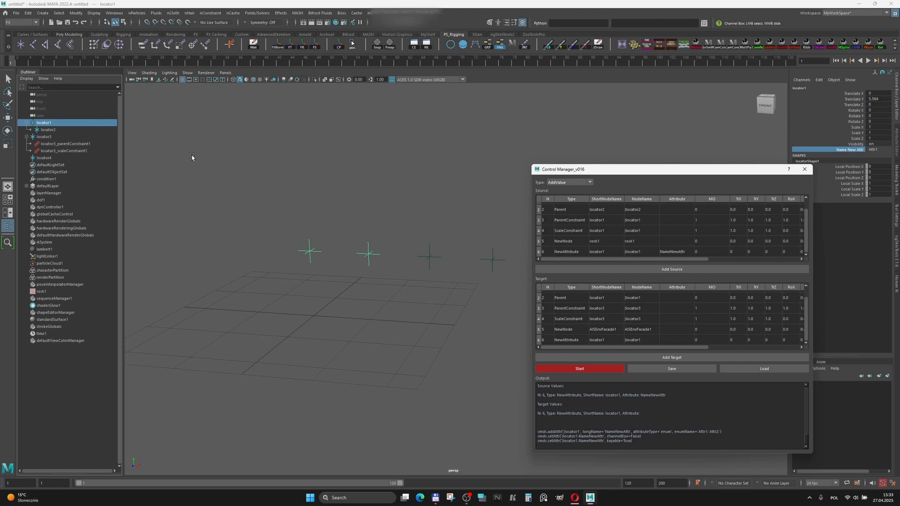
left_click(625, 269)
left_click(648, 294)
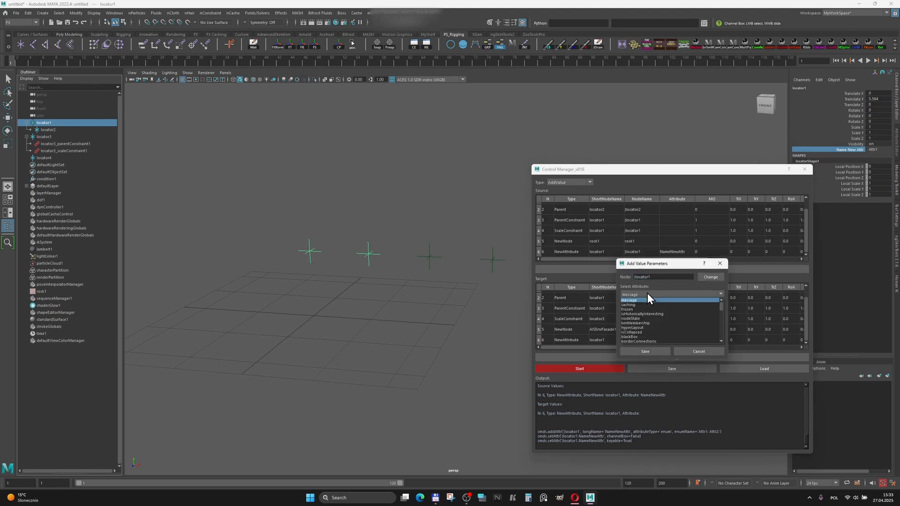
type("tr")
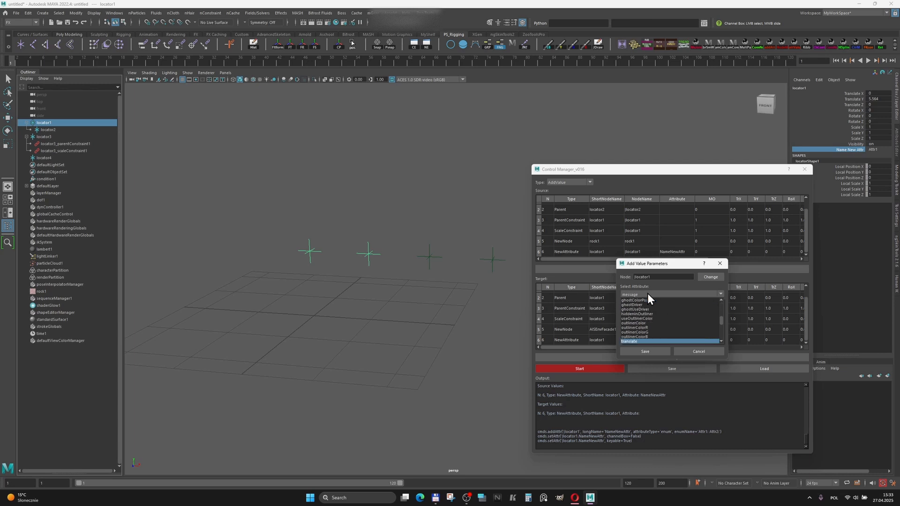
scroll(639, 329, "down", 1)
left_click(640, 332)
left_click(642, 325)
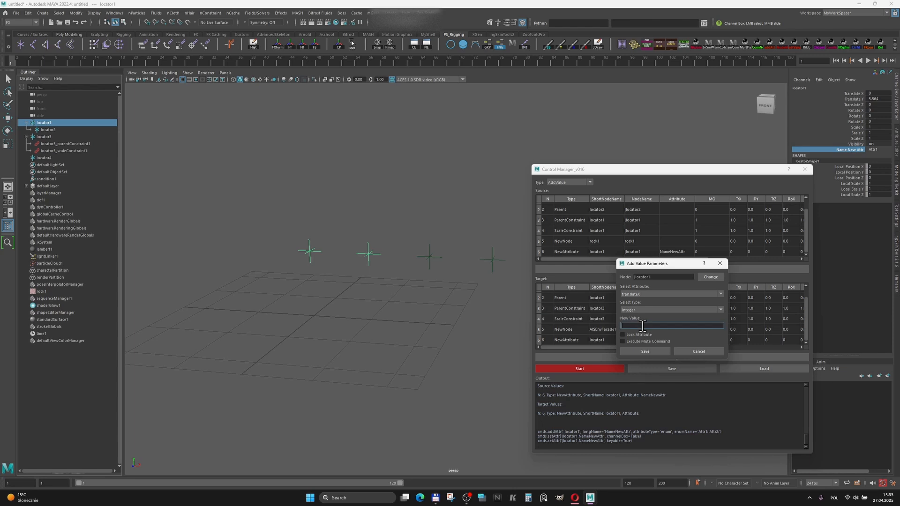
left_click(645, 351)
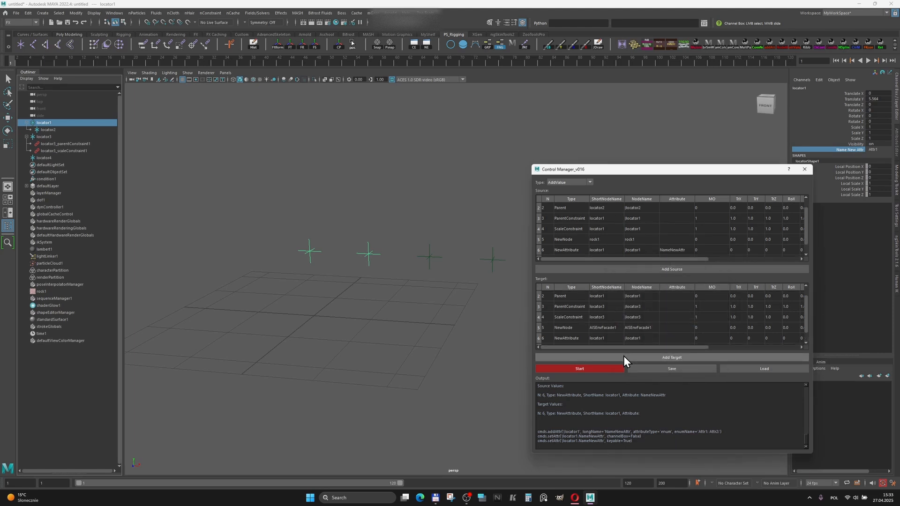
Run the AddValue setup and look at locator1's new position relative to the grid.
left_click(586, 370)
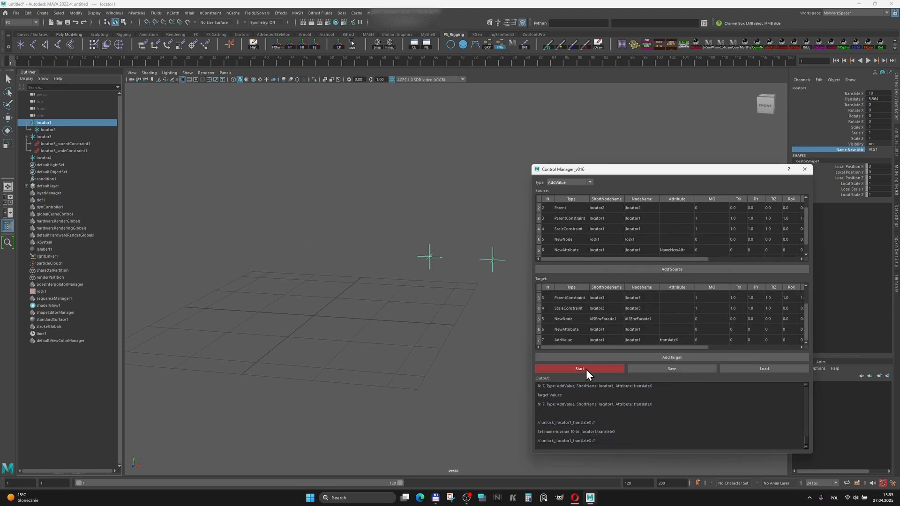
scroll(404, 255, "down", 8)
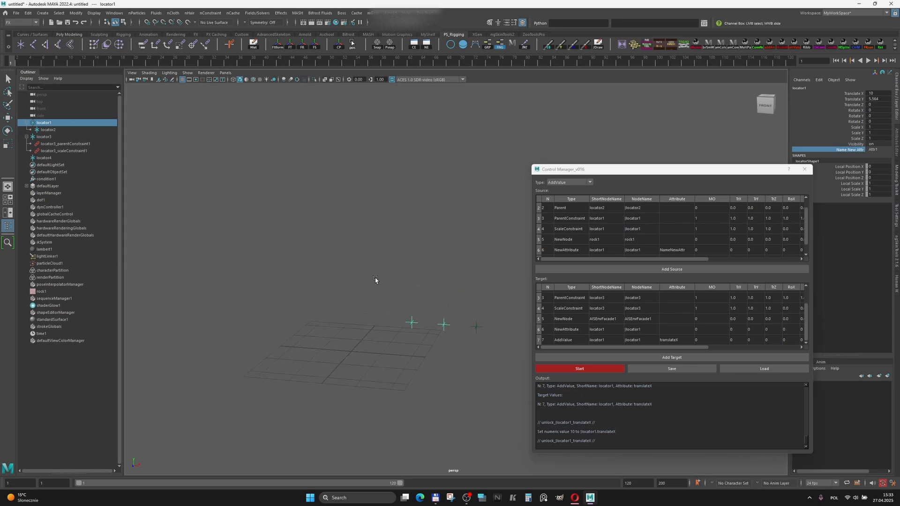
scroll(397, 272, "down", 10)
middle_click_drag(441, 261, 425, 280, "alt")
Move locator1 back along its X axis and set its Translate X to 0.
left_click(850, 94)
key("w")
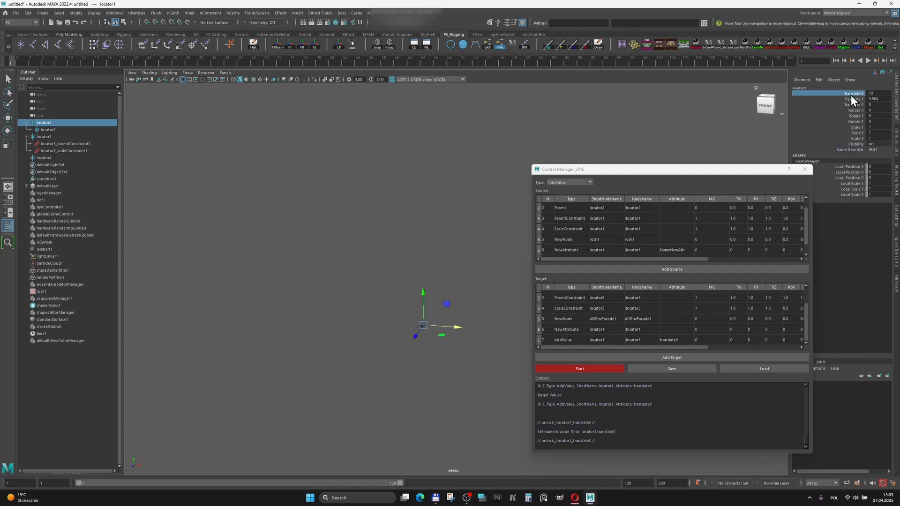
right_click_drag(458, 183, 439, 264, "alt")
middle_click_drag(439, 264, 451, 160, "alt")
right_click_drag(452, 161, 433, 225, "alt")
middle_click_drag(296, 196, 407, 223, "alt")
right_click_drag(407, 223, 404, 245, "alt")
left_click_drag(371, 259, 350, 259)
middle_click_drag(368, 274, 411, 292, "alt")
left_click_drag(413, 280, 430, 287, "alt")
right_click_drag(431, 288, 438, 280, "alt")
left_click_drag(437, 279, 436, 265, "alt")
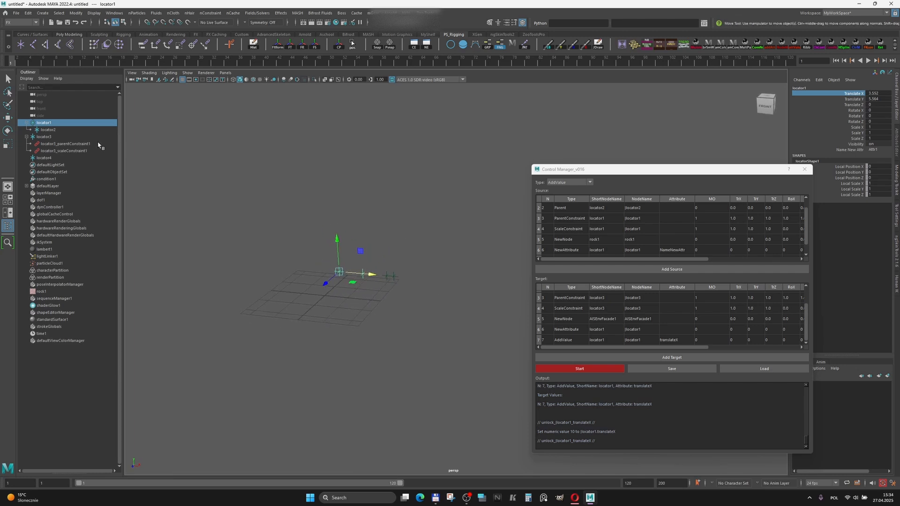
double_click(878, 94)
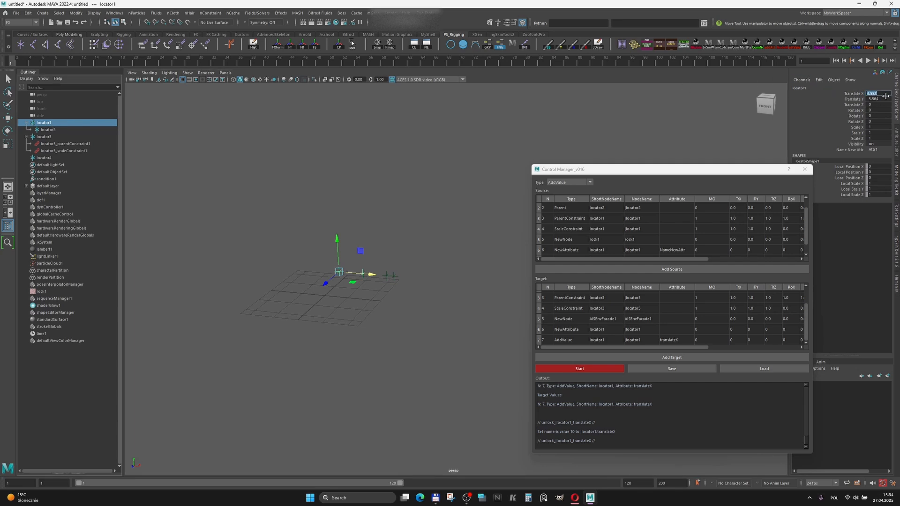
type("0")
key("Return")
Delete the AddValue entries for locator1 from both the source and target tables.
scroll(589, 252, "down", 1)
left_click(605, 251)
key("r")
right_click(606, 251)
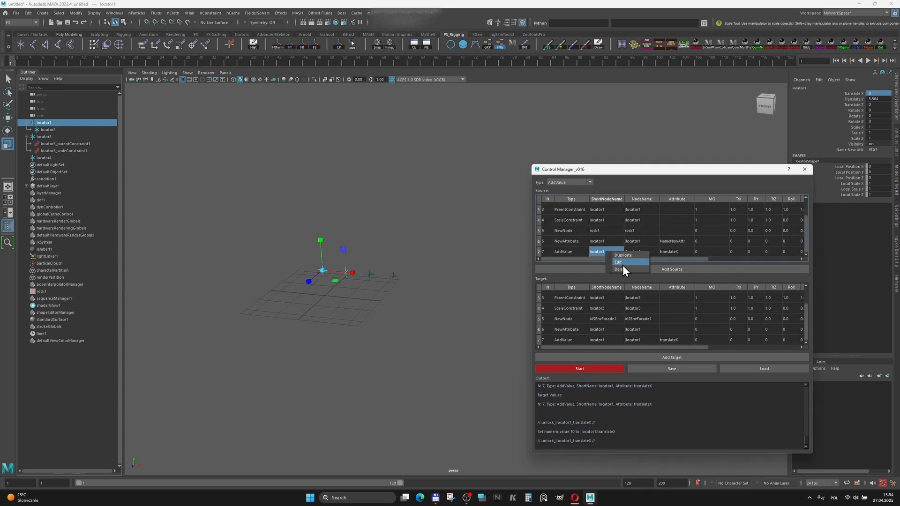
left_click(620, 270)
left_click(603, 340)
right_click(604, 341)
left_click(621, 361)
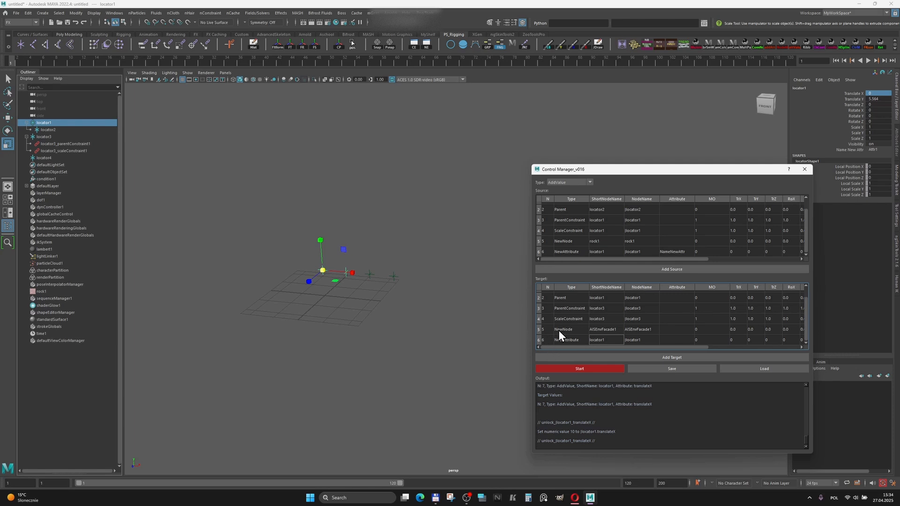
double_click(605, 339)
type("erte")
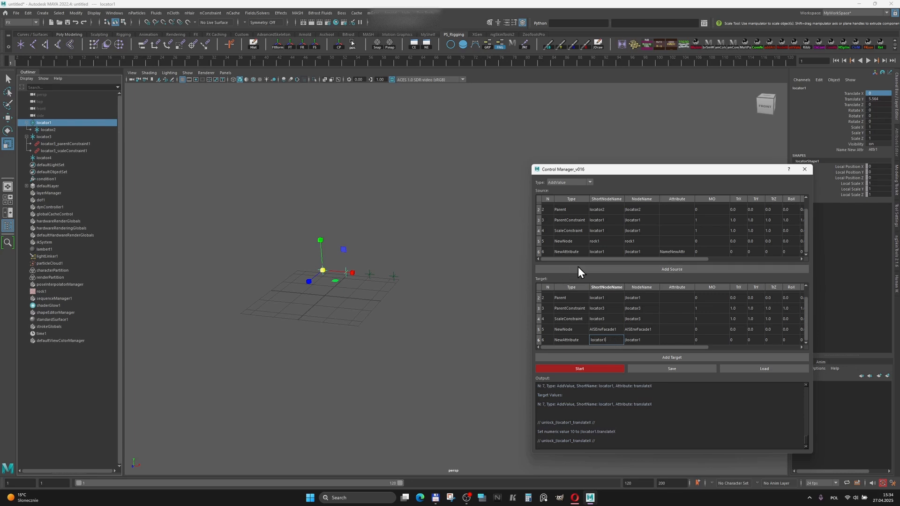
left_click(565, 251)
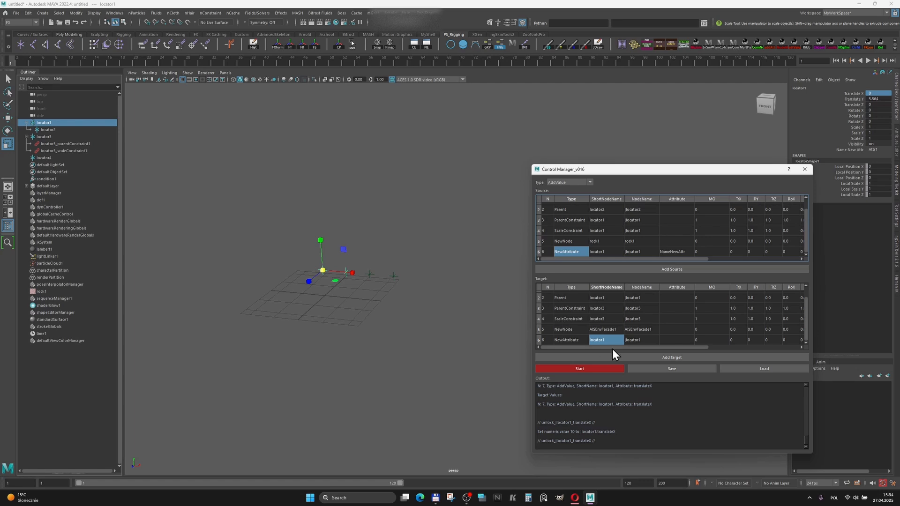
Switch the connection type to ChannelControl and highlight locator1's Scale X channel.
left_click_drag(674, 170, 670, 171)
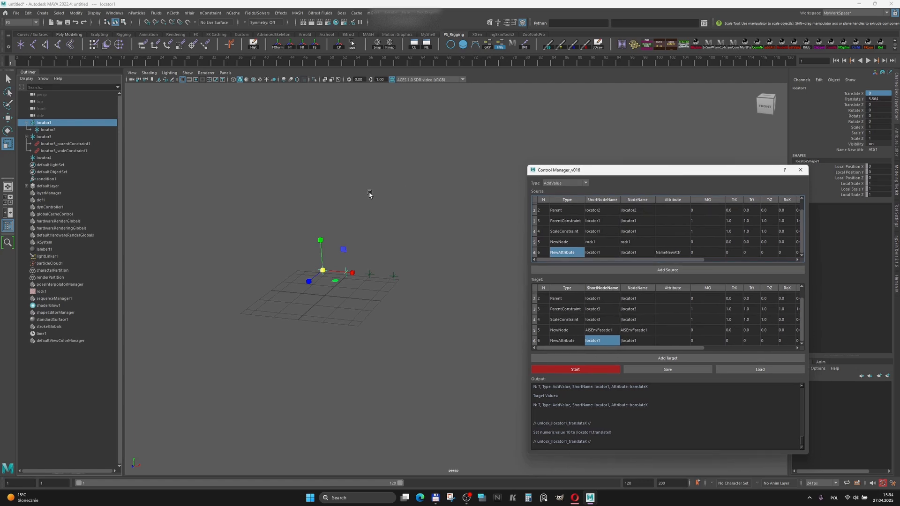
left_click(583, 183)
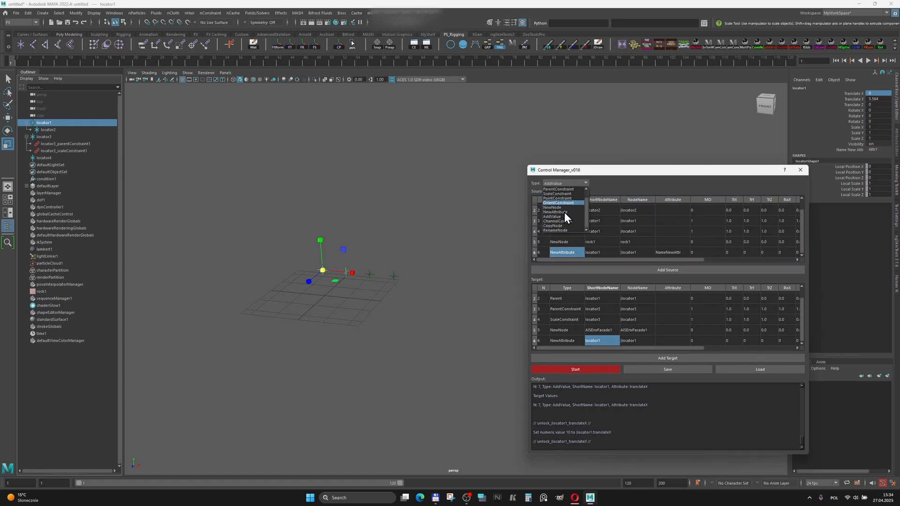
left_click(563, 221)
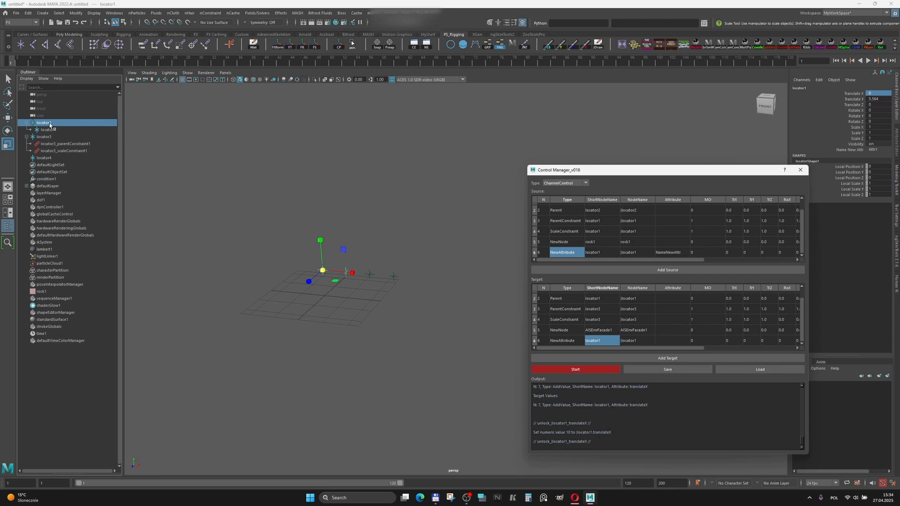
left_click(858, 127)
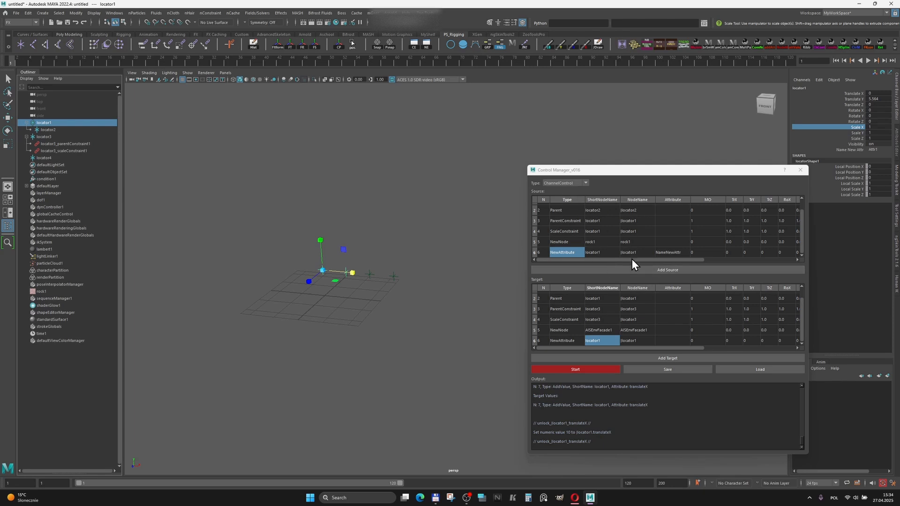
left_click(564, 183)
left_click(557, 222)
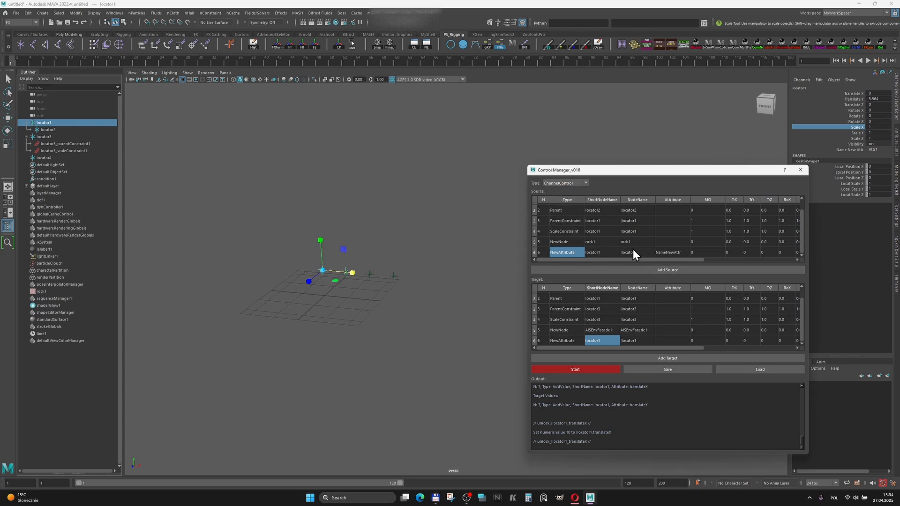
Add a ChannelControl source entry for locator1's scaleX channel with Hidden and Keyable enabled.
left_click(668, 271)
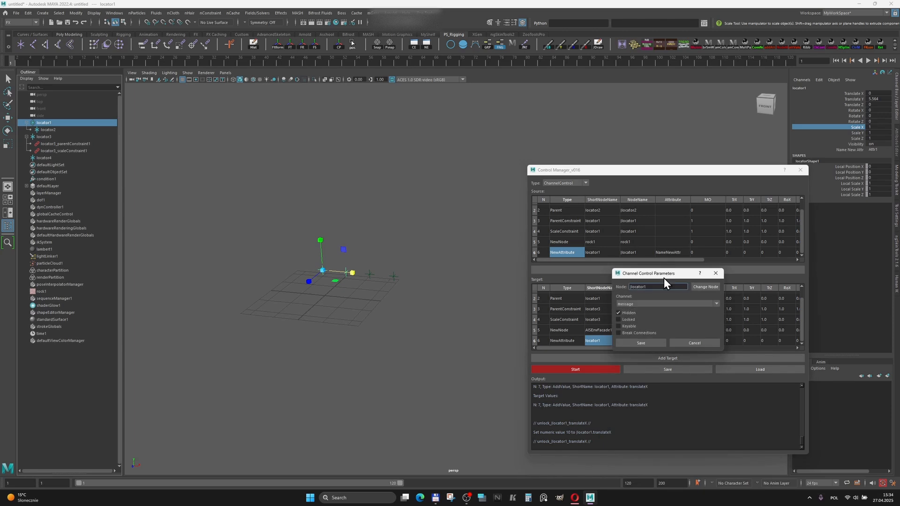
left_click(645, 303)
key("s")
key("c")
scroll(648, 309, "down", 7)
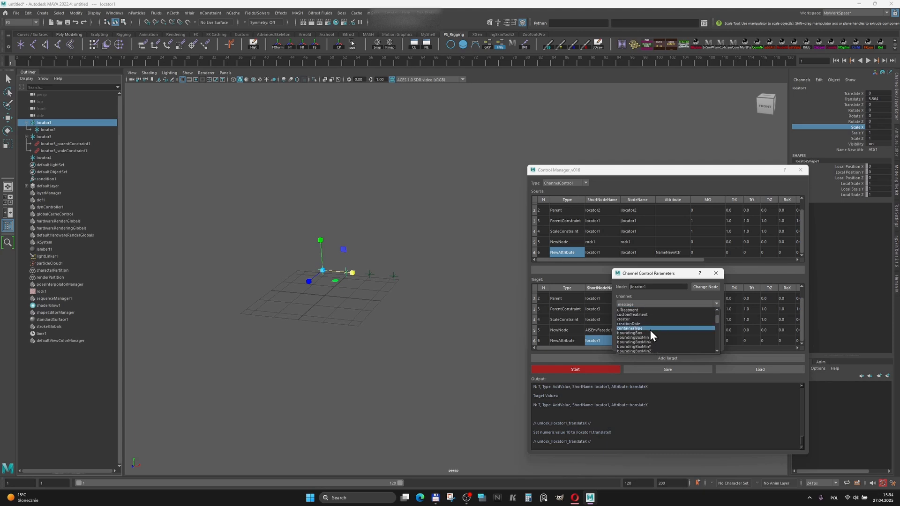
key("s")
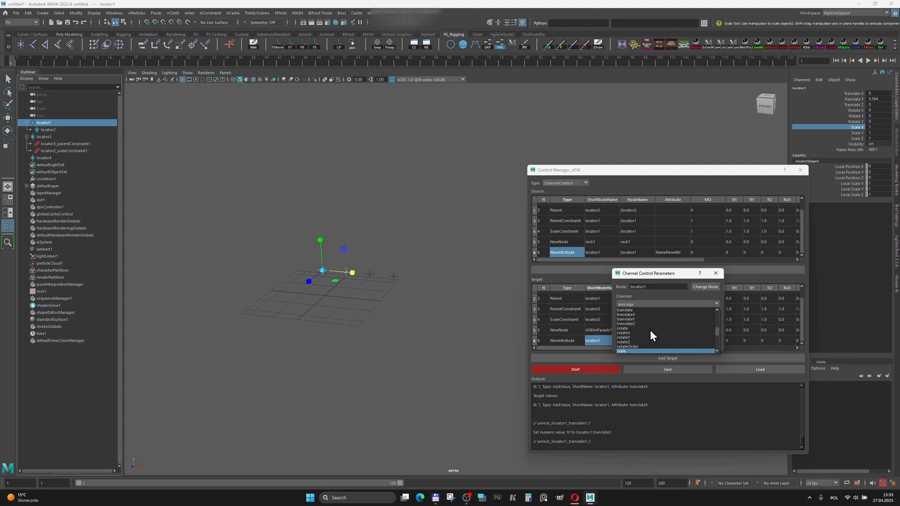
left_click(631, 342)
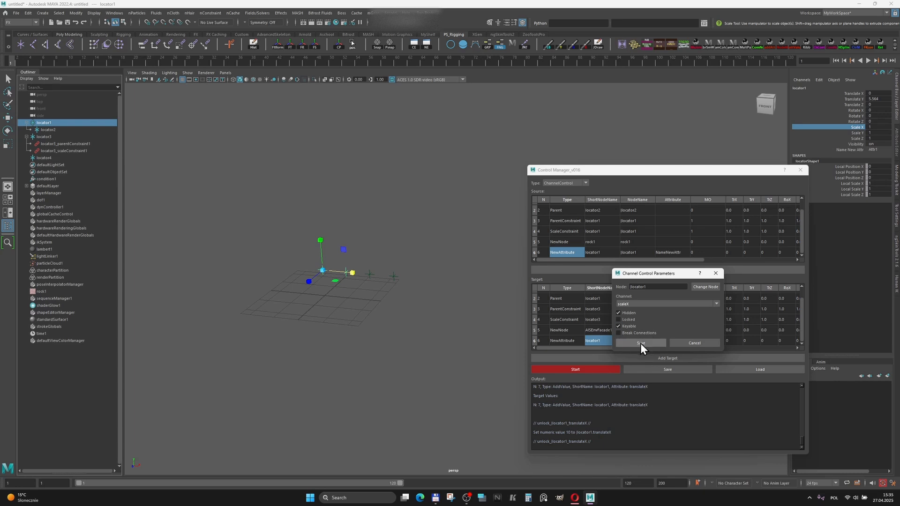
left_click(640, 343)
Add locator1 as the ChannelControl target with default parameters and run the setup to hide Scale X.
left_click(648, 358)
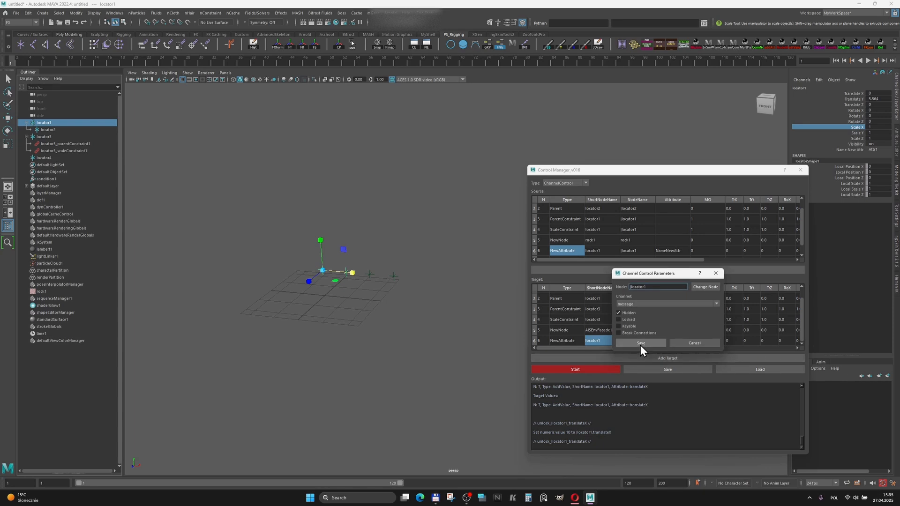
left_click(640, 342)
scroll(625, 320, "down", 1)
left_click(585, 369)
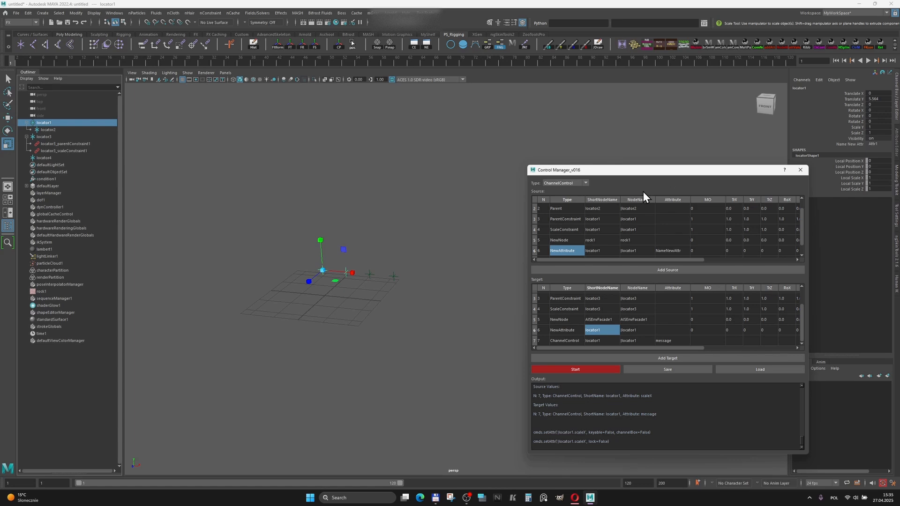
Add another ChannelControl source entry for locator1's scaleX channel with Hidden off and Keyable on.
scroll(594, 257, "down", 1)
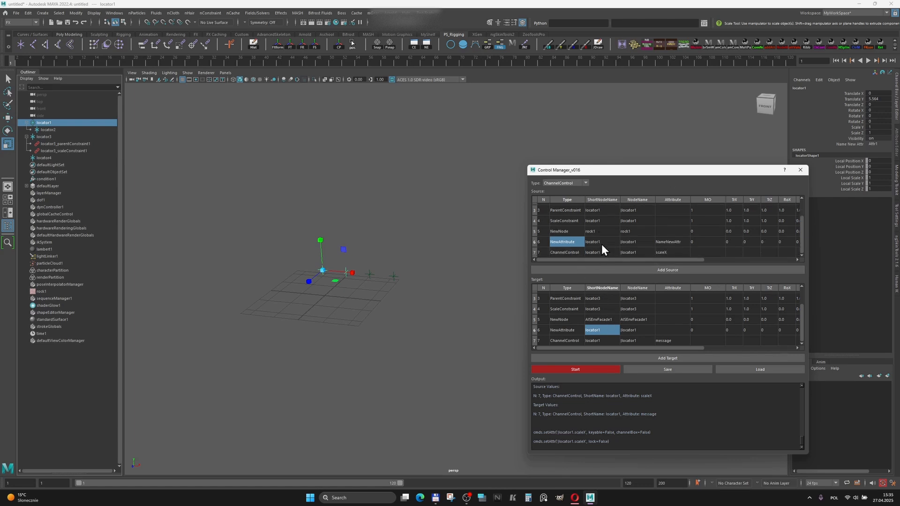
left_click(573, 253)
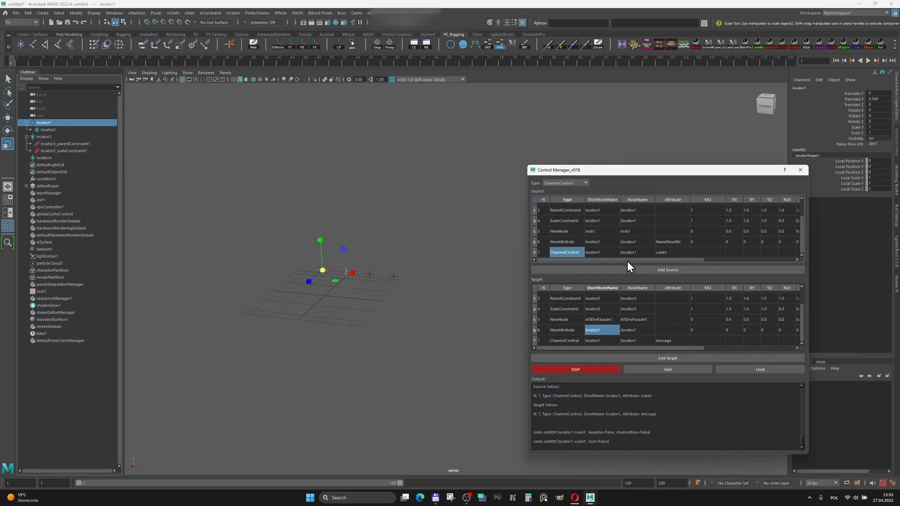
left_click(634, 270)
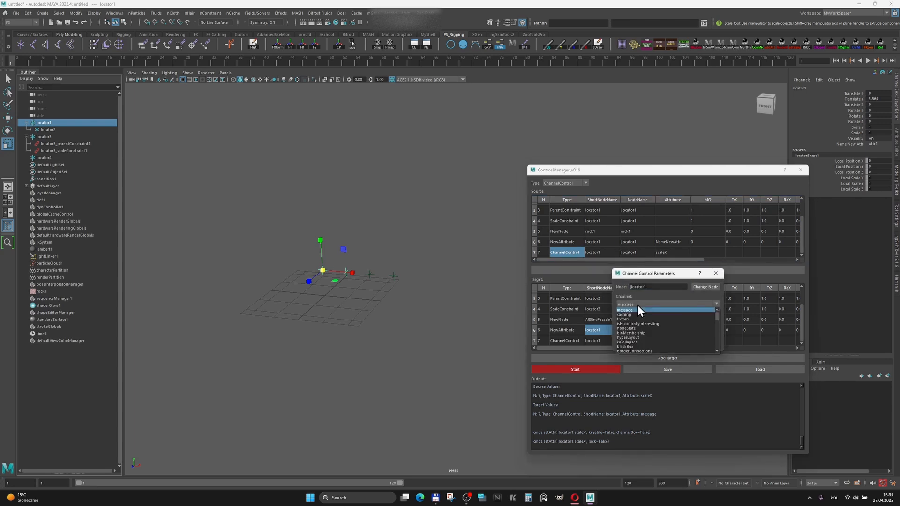
scroll(637, 305, "down", 10)
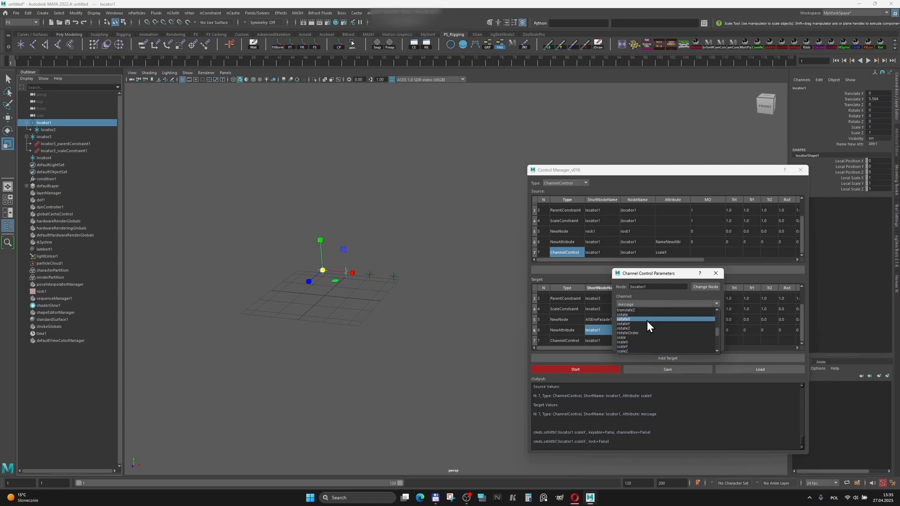
left_click(627, 342)
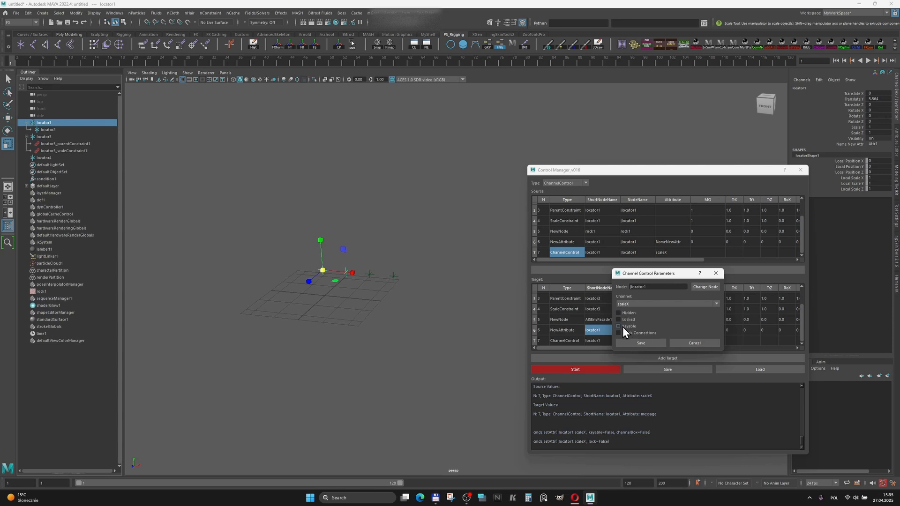
left_click(641, 343)
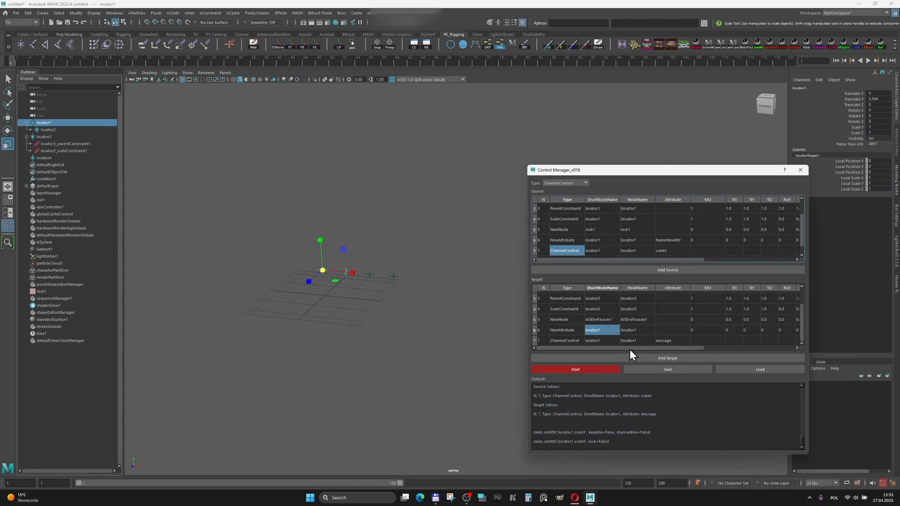
Add a second default ChannelControl target on locator1 and run the setup to show Scale X again.
left_click(631, 357)
left_click(633, 344)
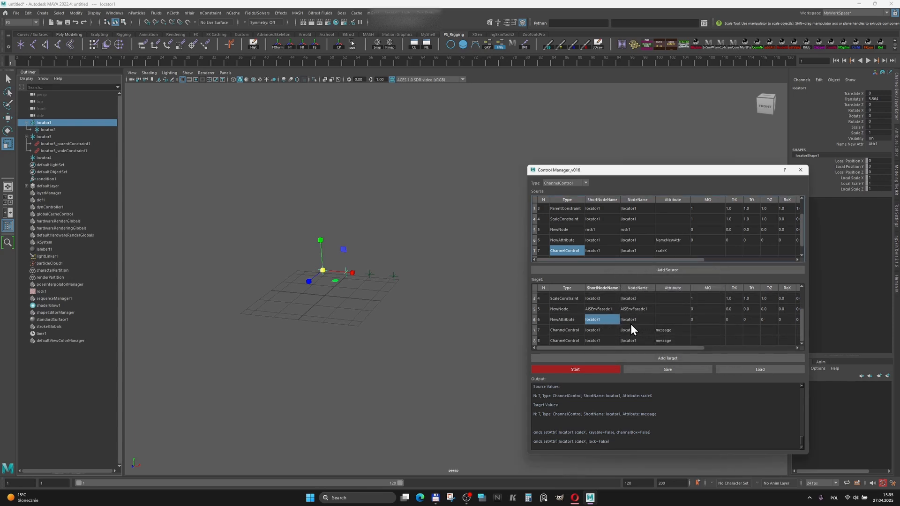
left_click(597, 369)
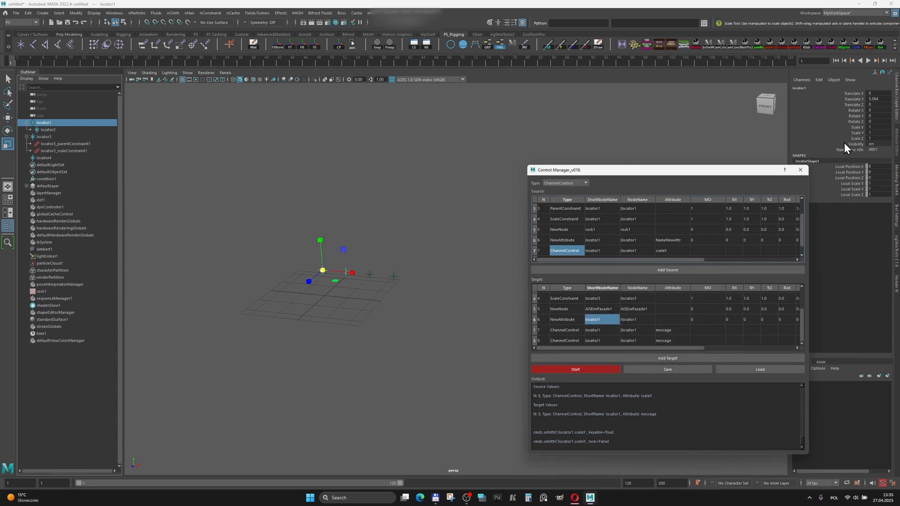
left_click(602, 370)
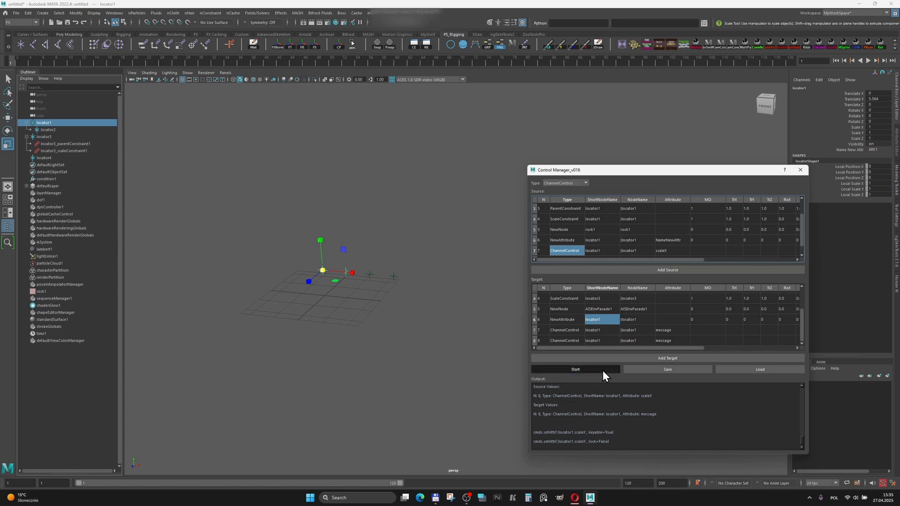
Select locator1's Scale X channel and set the connection type to RenameNode.
left_click(855, 128)
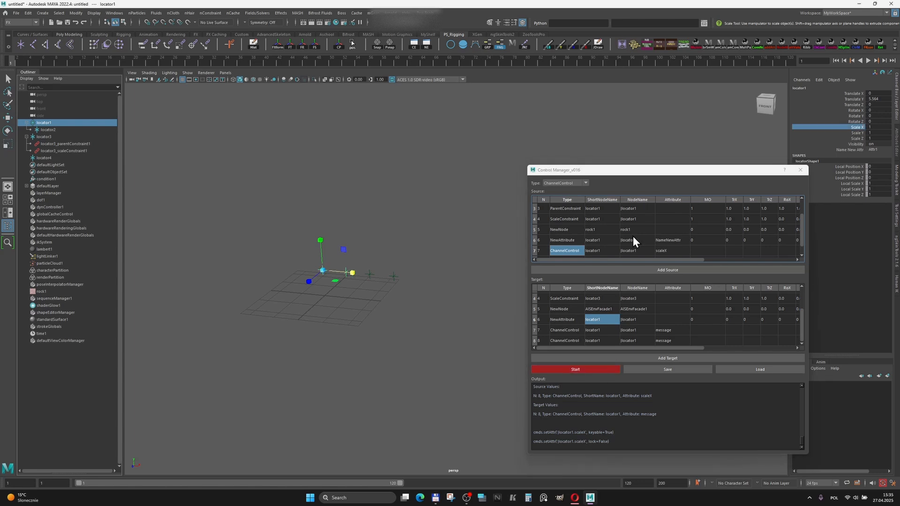
scroll(598, 254, "down", 1)
left_click(566, 183)
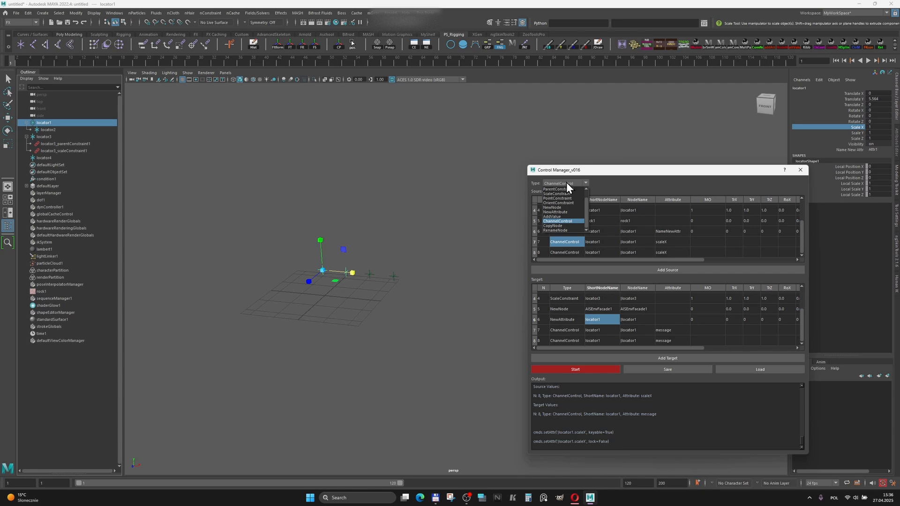
left_click(558, 229)
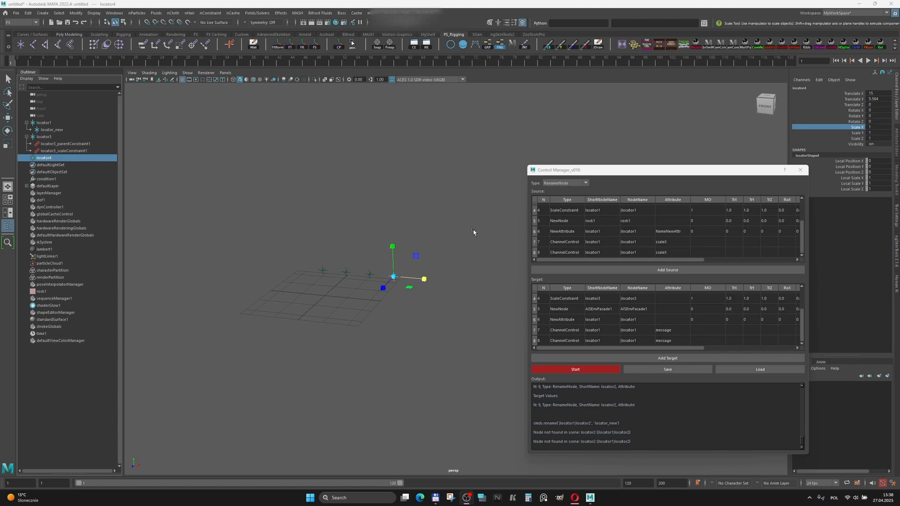
Add a RenameNode source entry for locator4 with the new node name locator_New.
left_click(578, 183)
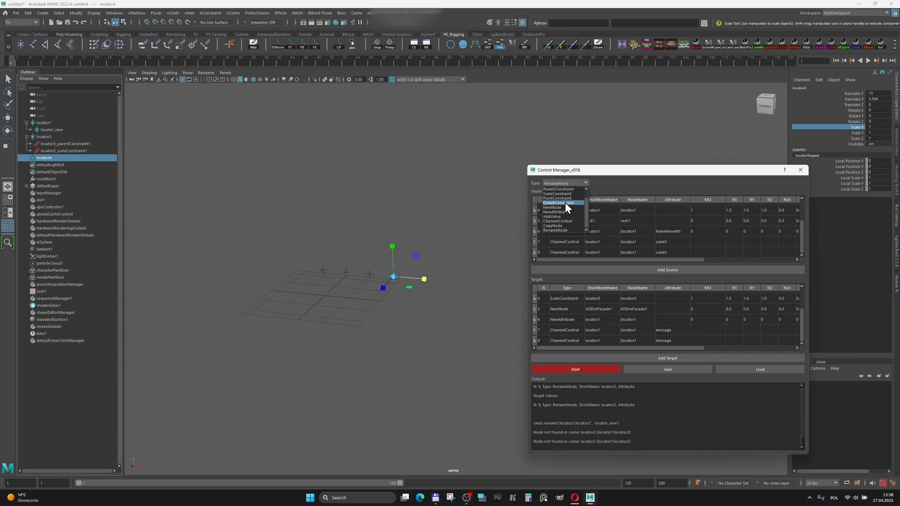
left_click(560, 230)
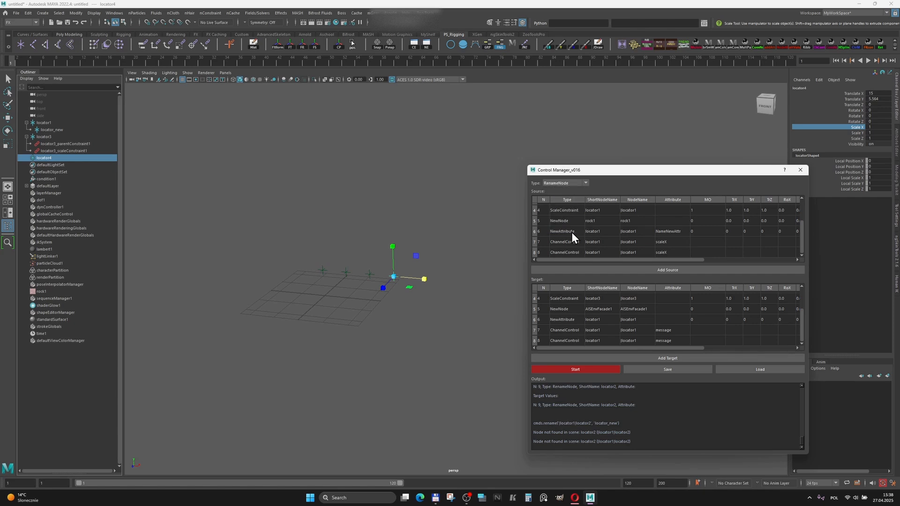
left_click(674, 269)
left_click(674, 311)
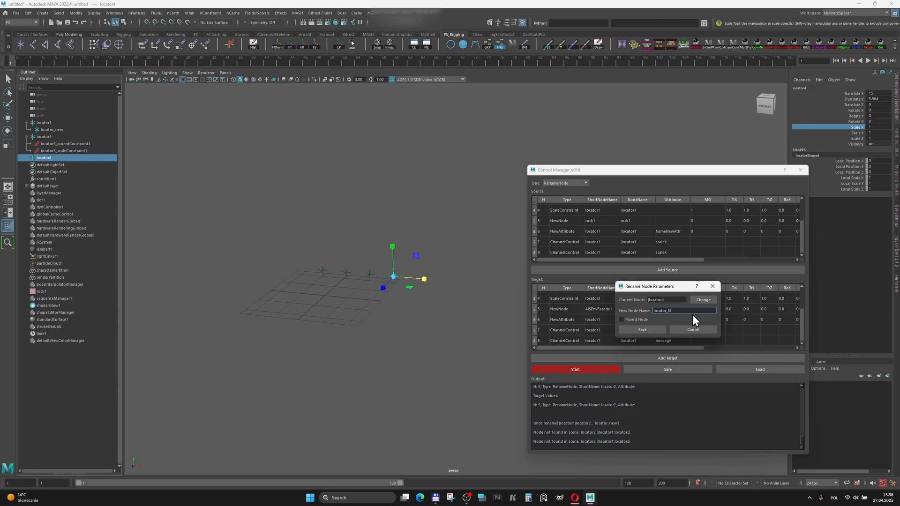
left_click(643, 329)
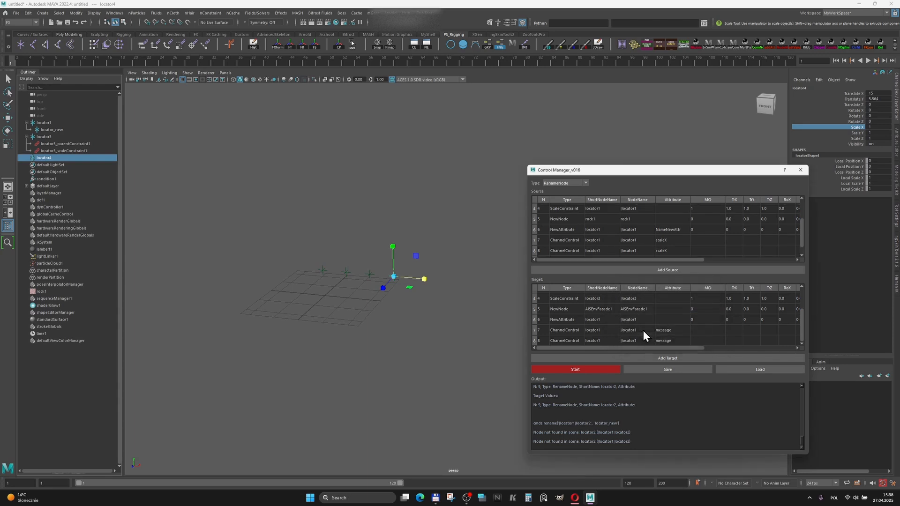
Add a default RenameNode target for locator4 and run the setup to rename the node.
left_click(661, 358)
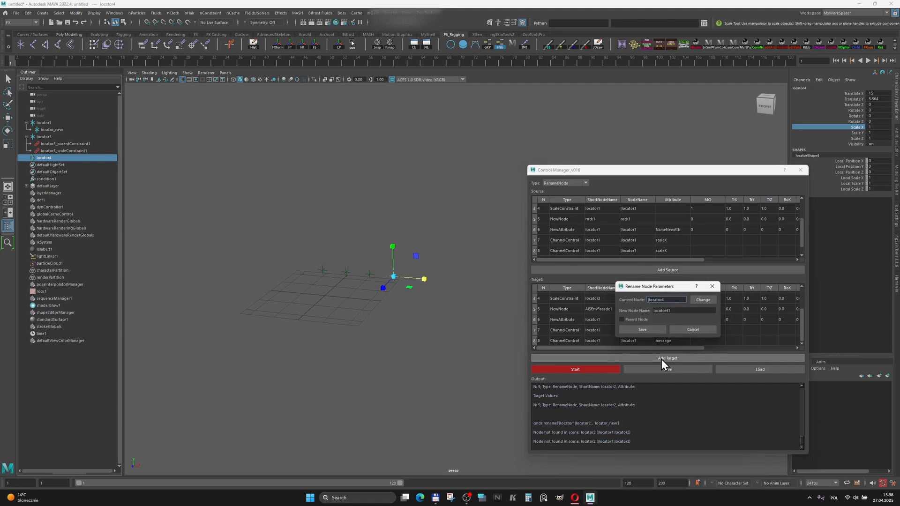
left_click(654, 330)
left_click(586, 369)
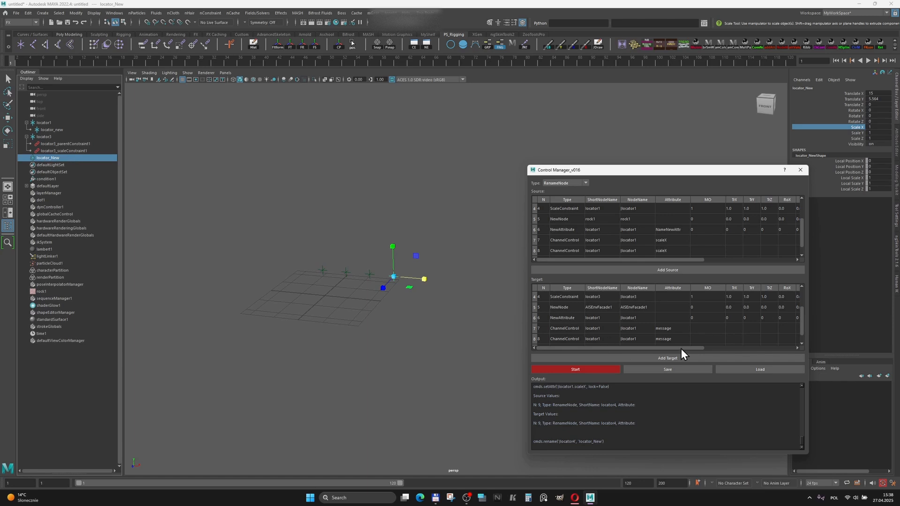
Save the connection table data as a JSON file named File in C:\tmp.
left_click(673, 369)
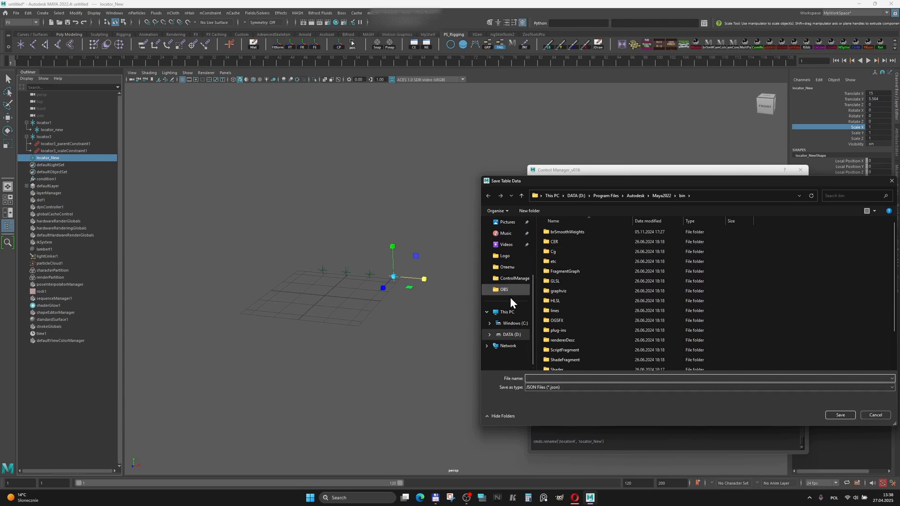
left_click(513, 334)
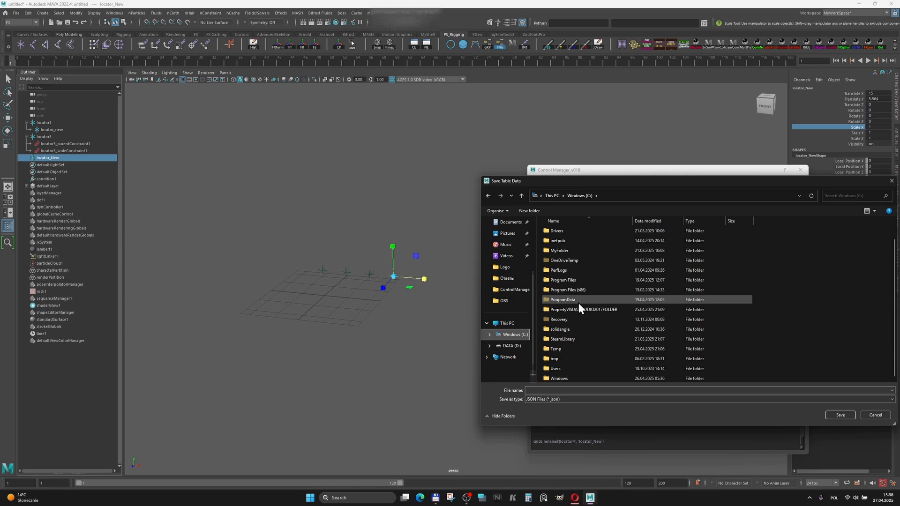
double_click(558, 358)
left_click(563, 390)
type("rtrtyryt")
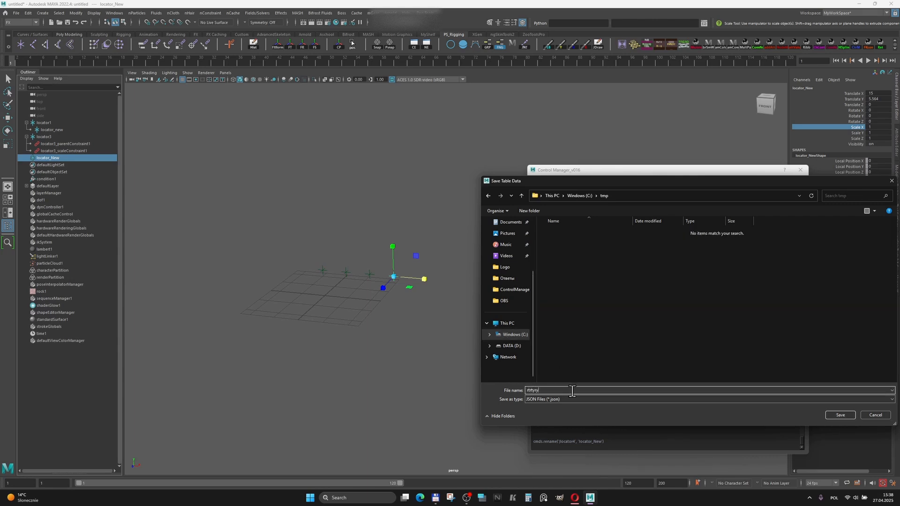
key("ctrl+a")
key("BackSpace")
type("File")
left_click(837, 413)
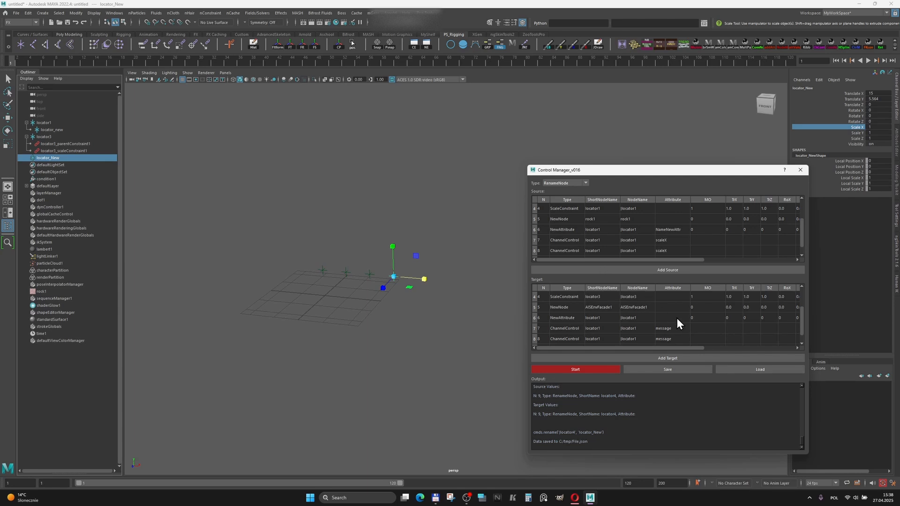
Close Control Manager, reopen it and move its window clear of the locators.
left_click(799, 170)
left_click(855, 44)
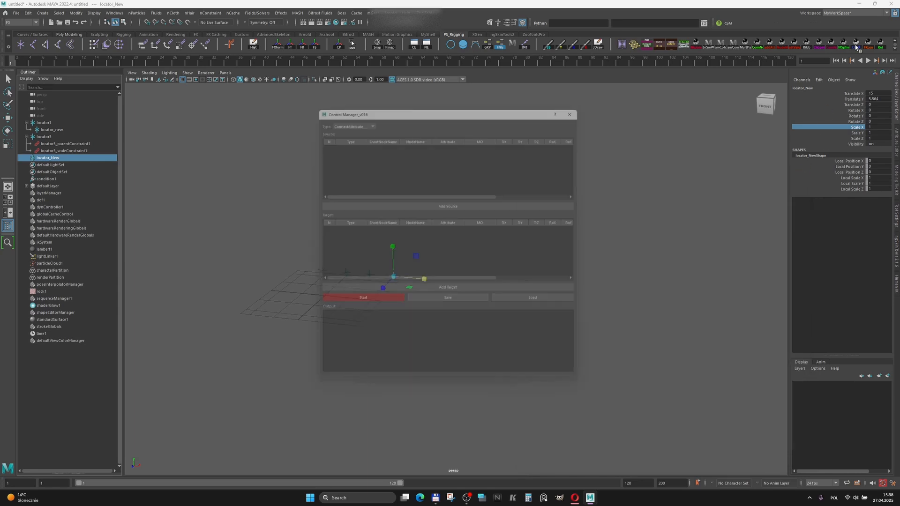
left_click_drag(460, 103, 645, 148)
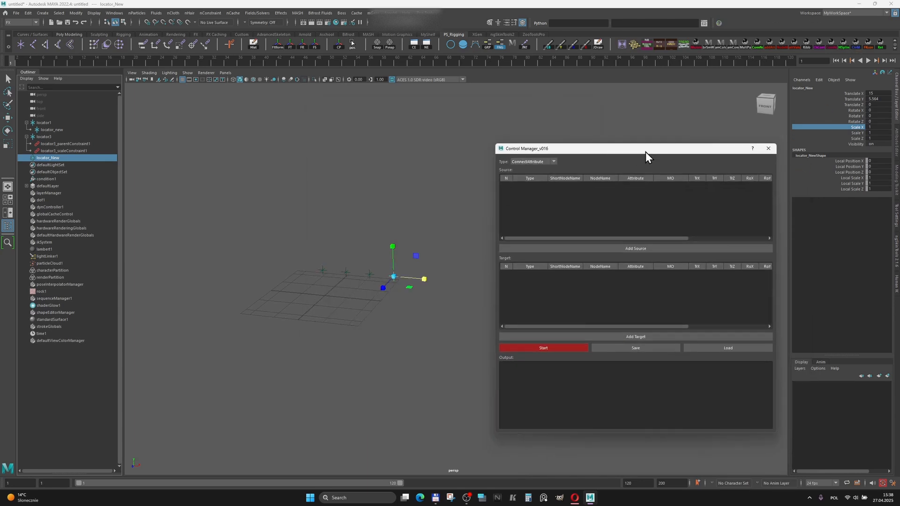
Load the saved table data from File.json in C:\tmp.
left_click(739, 346)
left_click(558, 210)
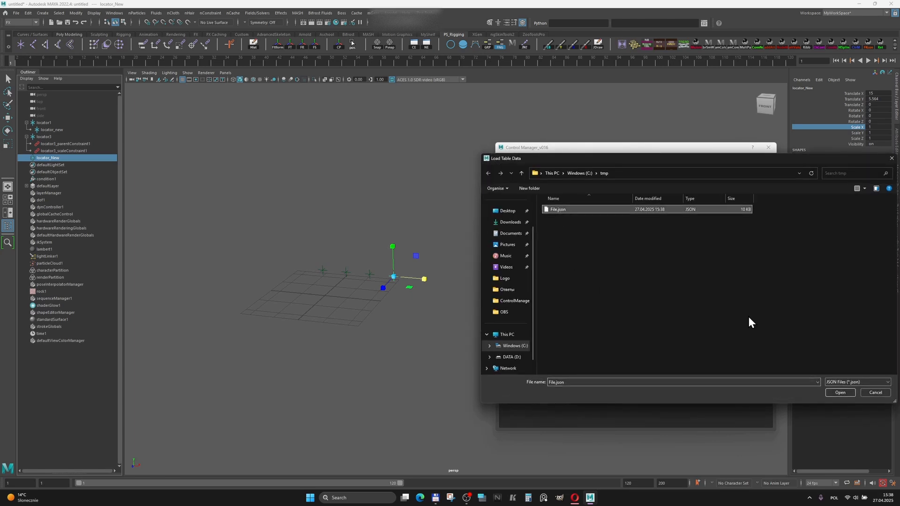
left_click(839, 392)
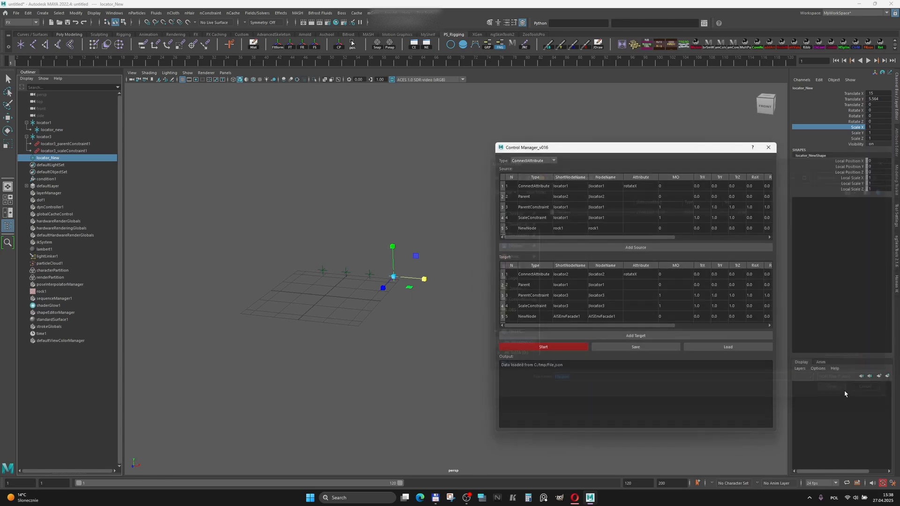
Run all the loaded connections, check the locators in the perspective view and close Control Manager.
left_click(552, 347)
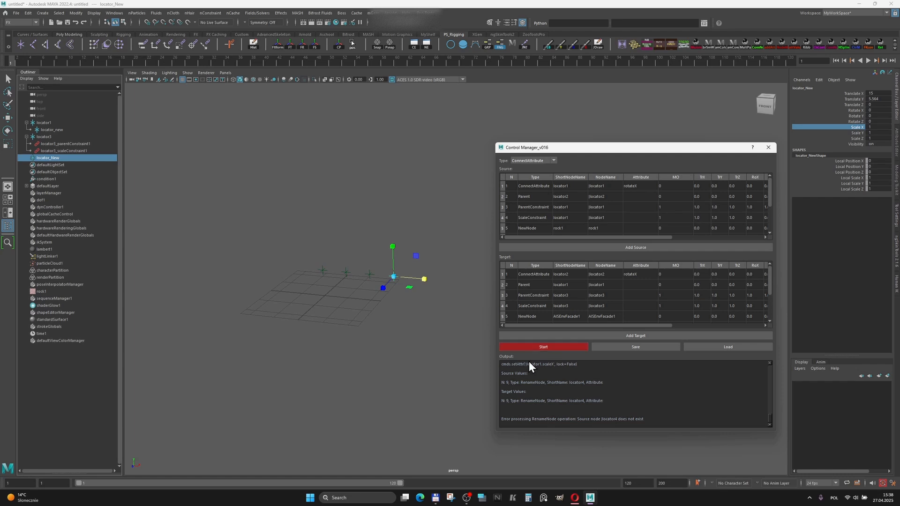
left_click_drag(392, 322, 412, 319, "alt")
right_click_drag(412, 318, 432, 328, "alt")
middle_click_drag(432, 329, 459, 333, "alt")
left_click_drag(459, 335, 448, 326, "alt")
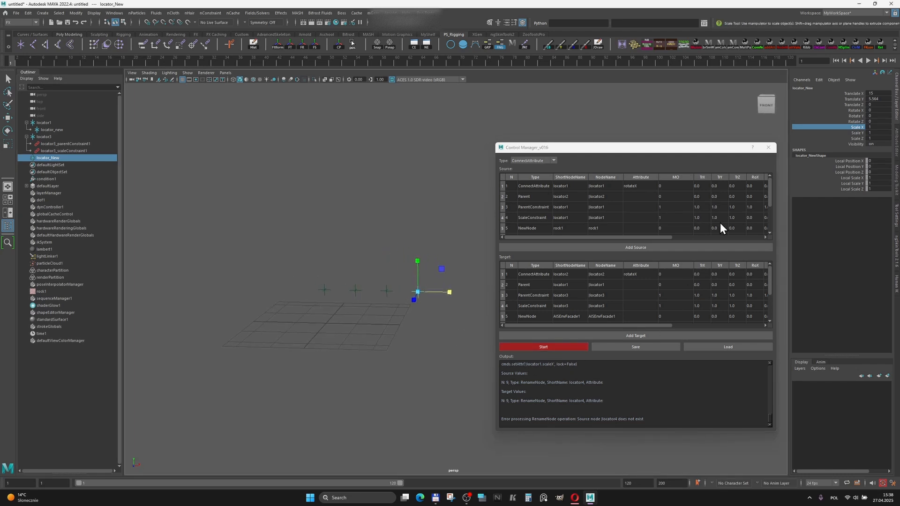
left_click(771, 150)
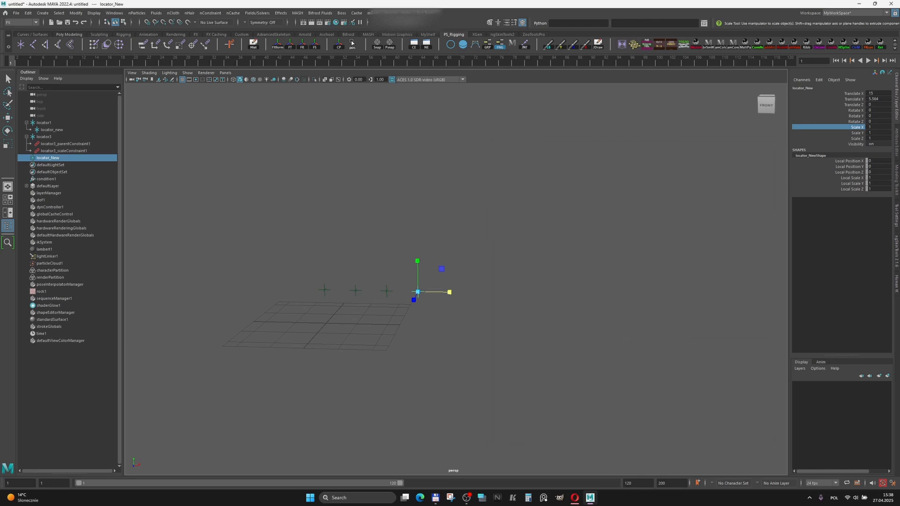